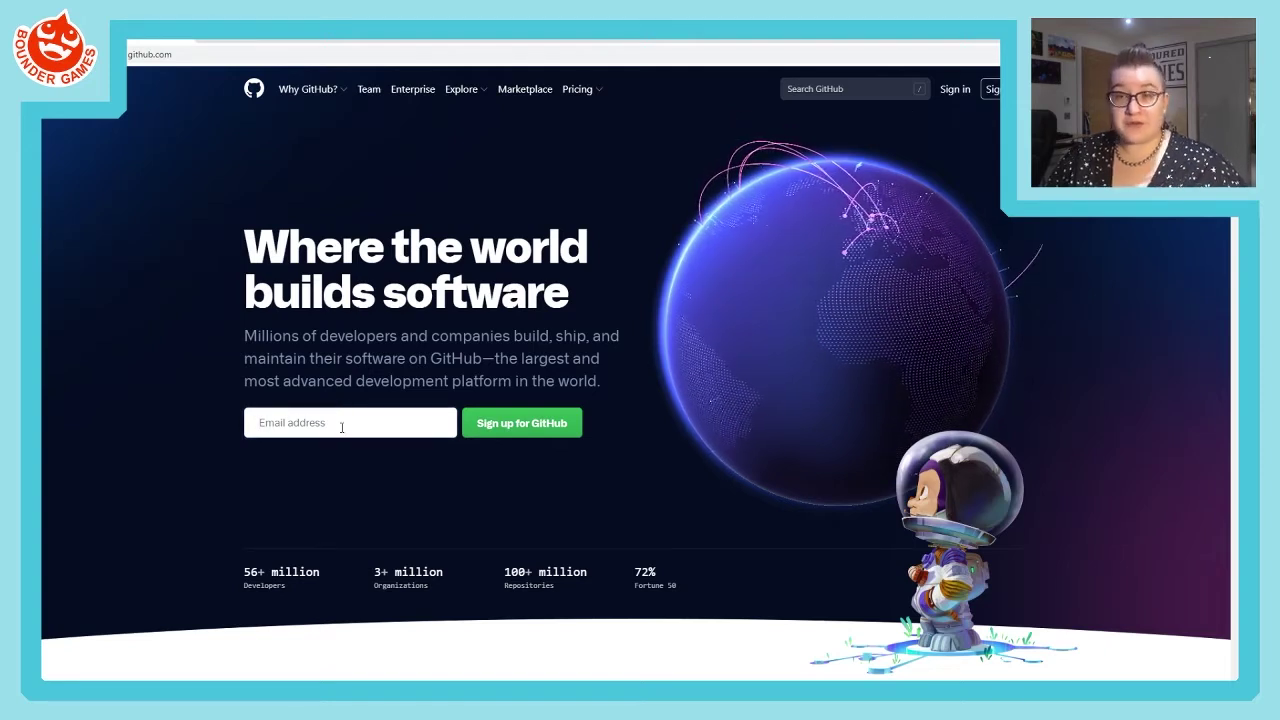
- Open GitHub's sign-up form and clear the autofilled username and password fields
left_click(1003, 89)
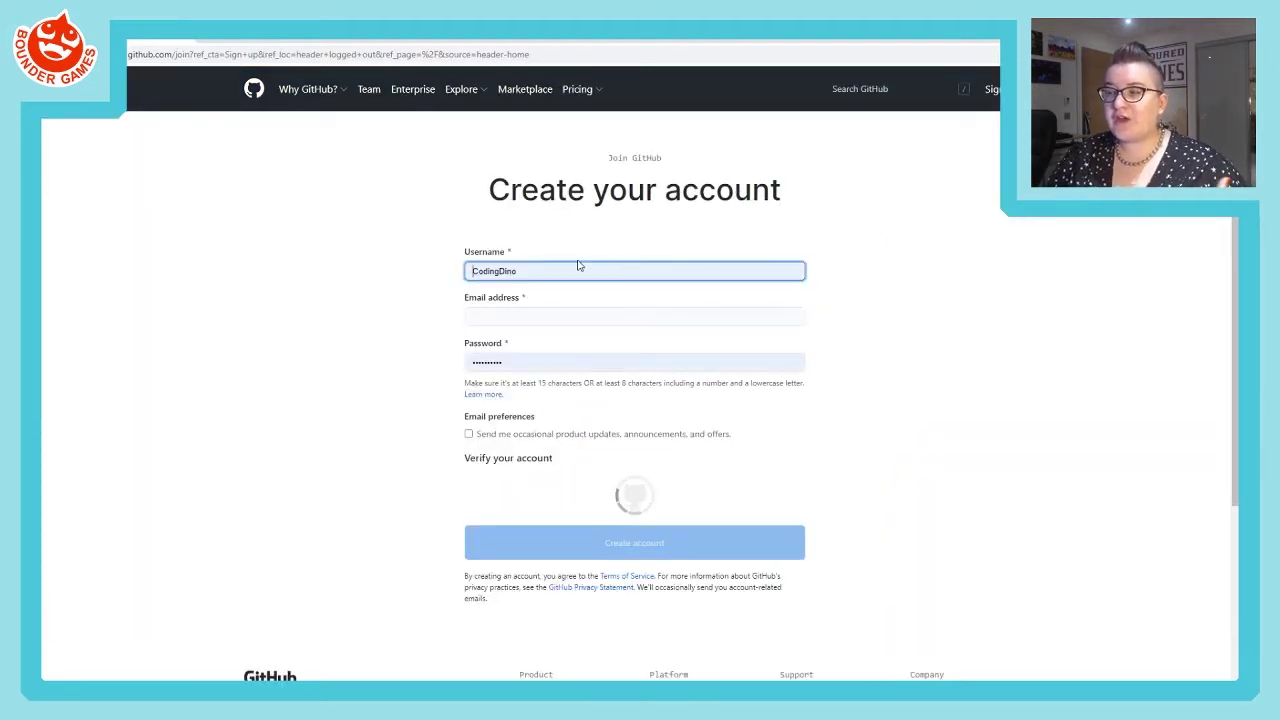
left_click(533, 272)
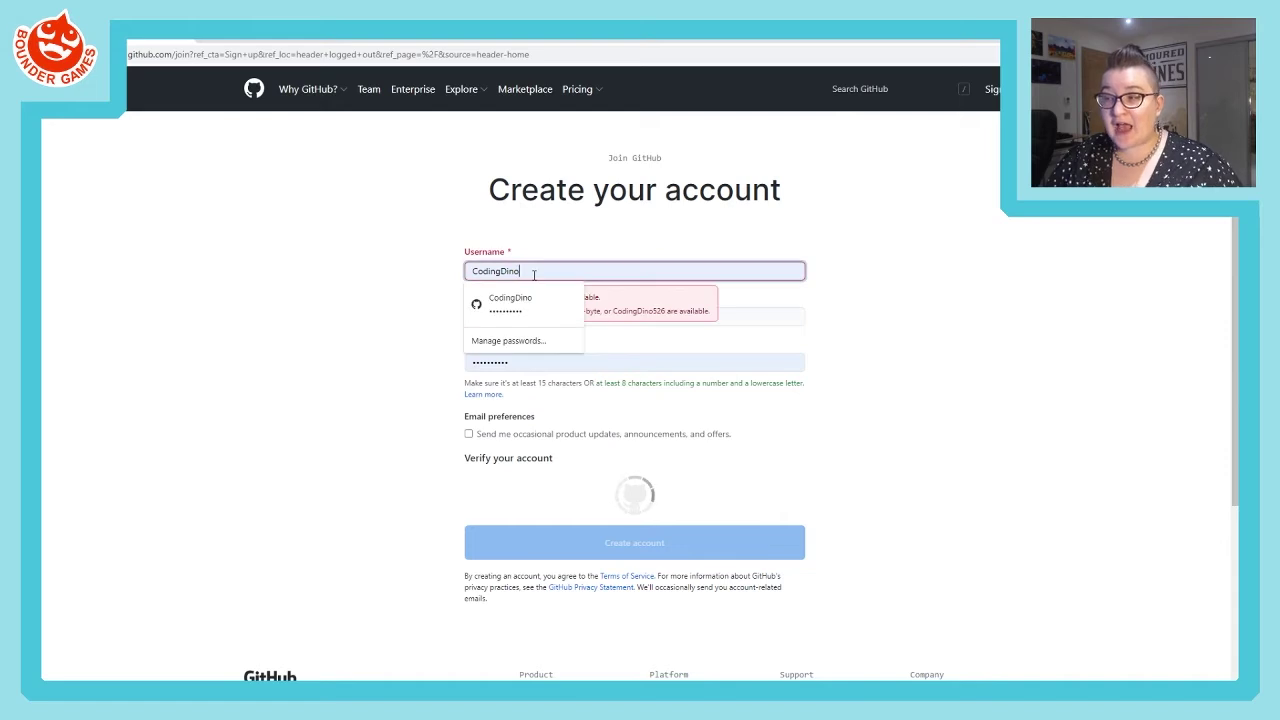
left_click_drag(519, 271, 414, 266)
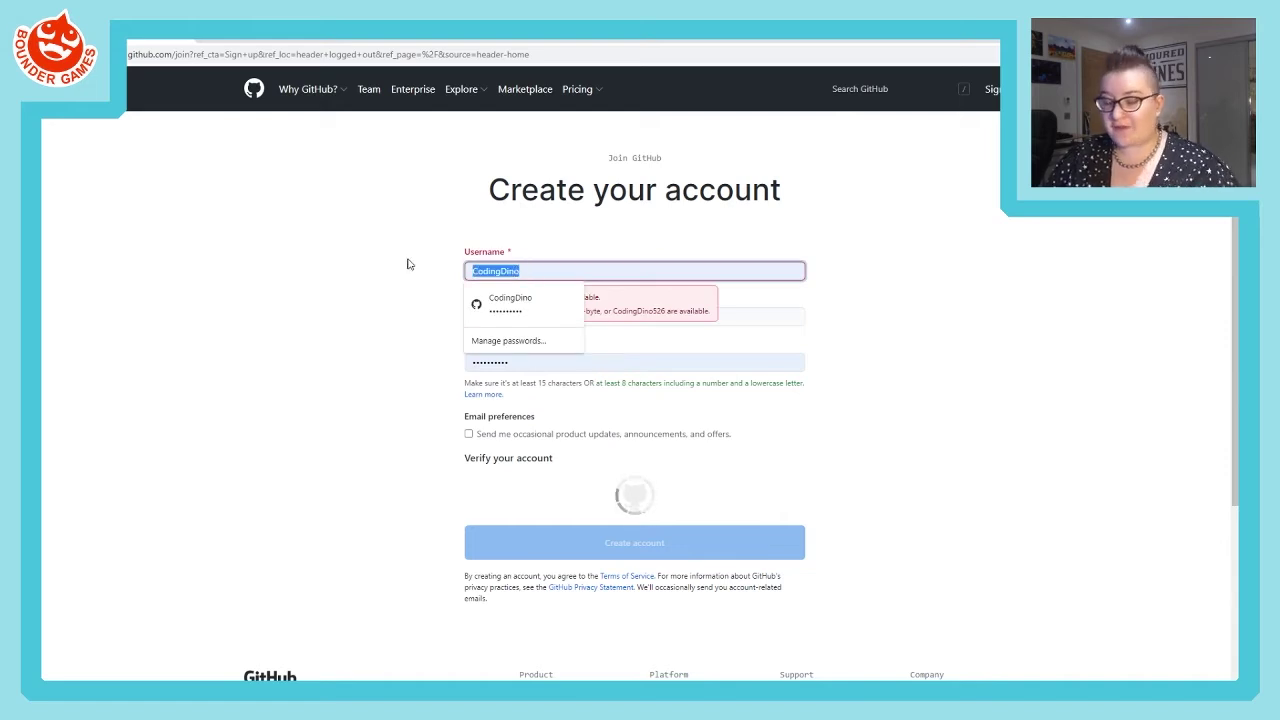
key("BackSpace")
left_click_drag(520, 363, 394, 363)
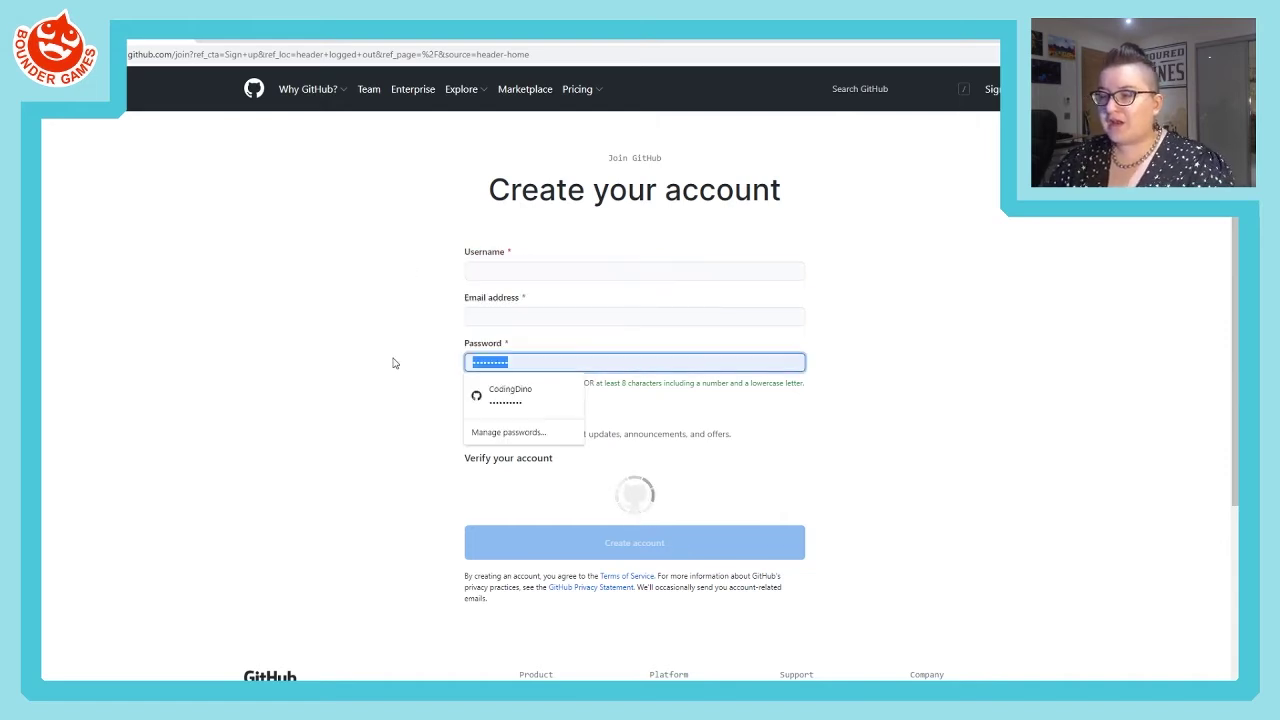
key("BackSpace")
left_click(443, 277)
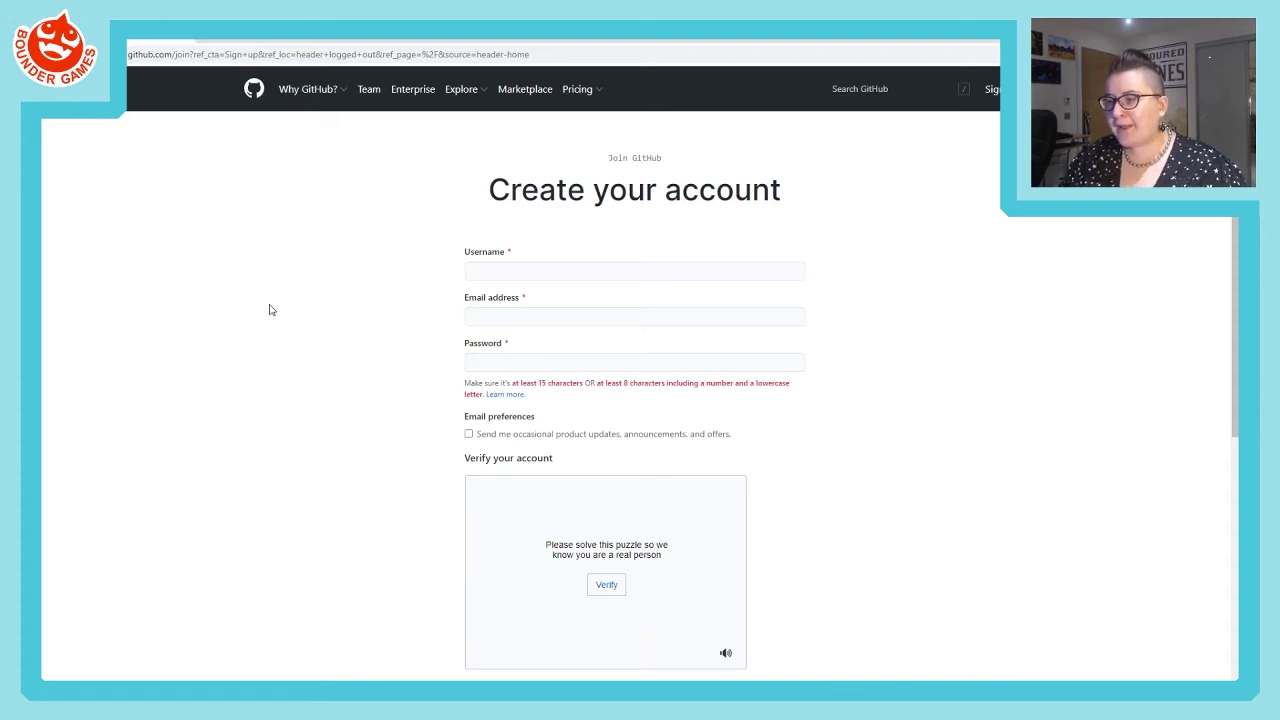
- Scroll down the sign-up form and dismiss the saved suggestions on the Email field
scroll(572, 455, "down", 1)
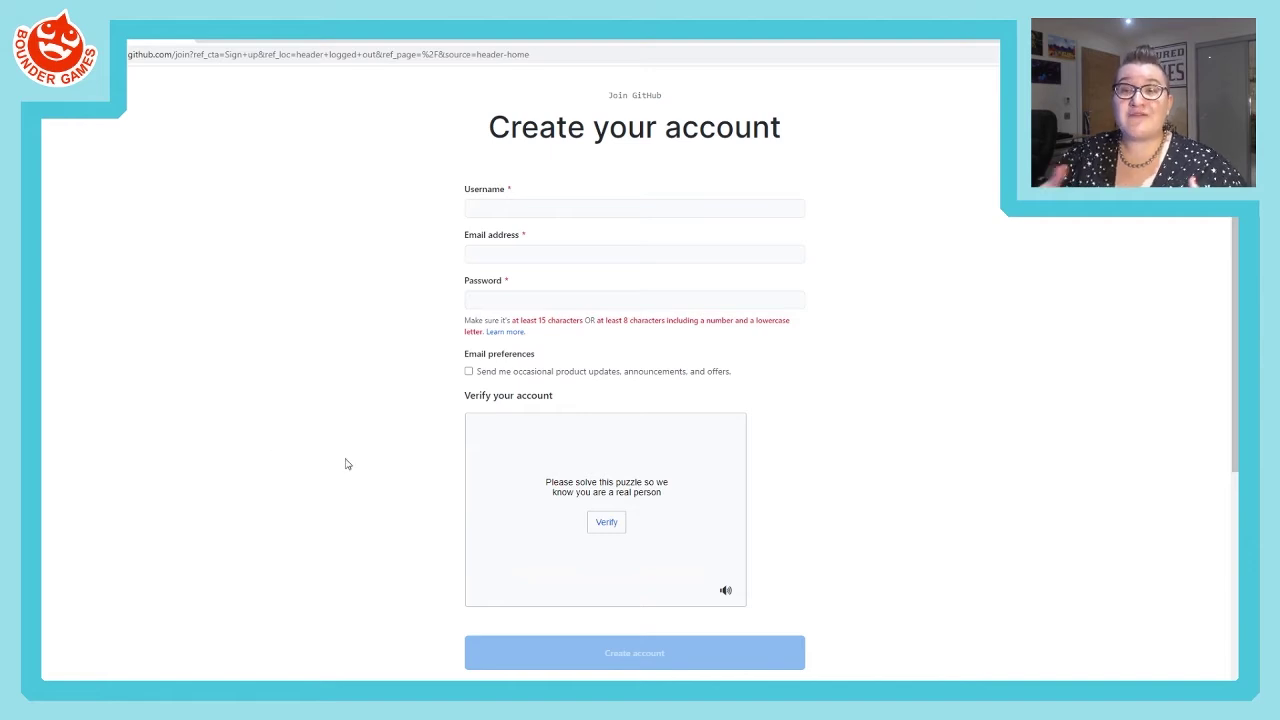
left_click(506, 255)
left_click(430, 268)
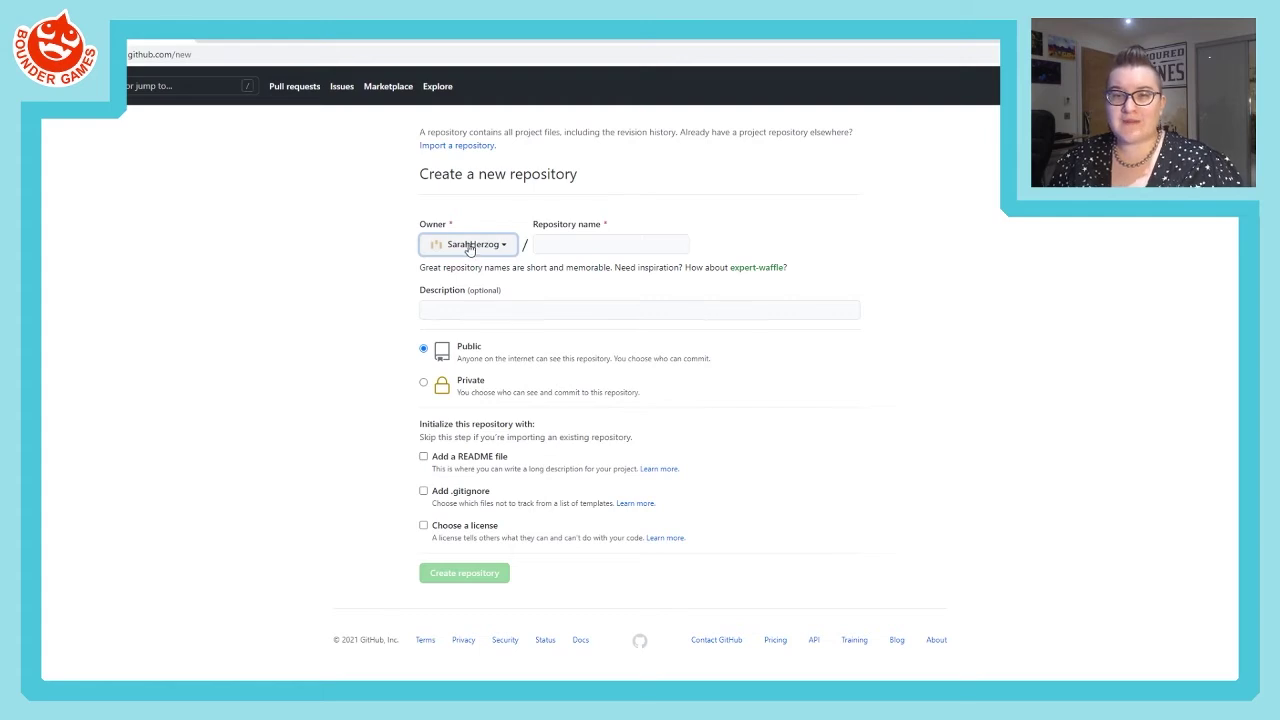
left_click(566, 240)
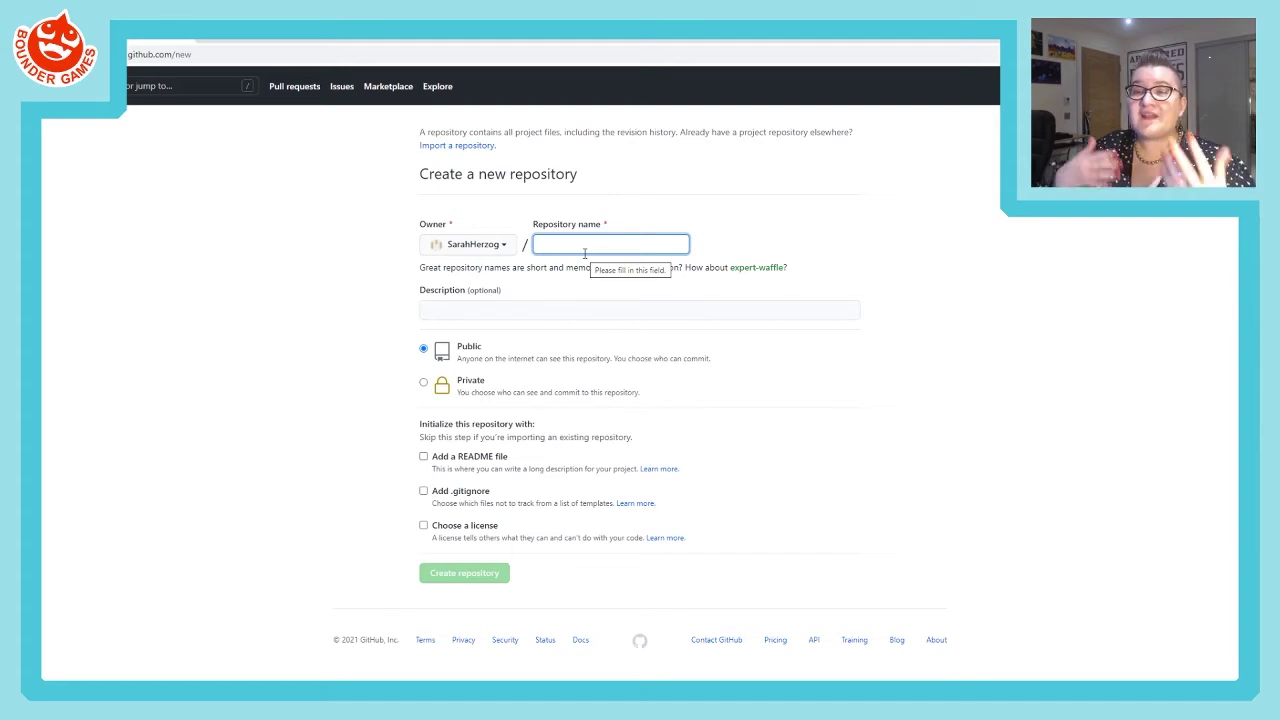
- Name the repository 'TestRepo' and describe it as 'Test repository created for a tutorial.'
type("Test")
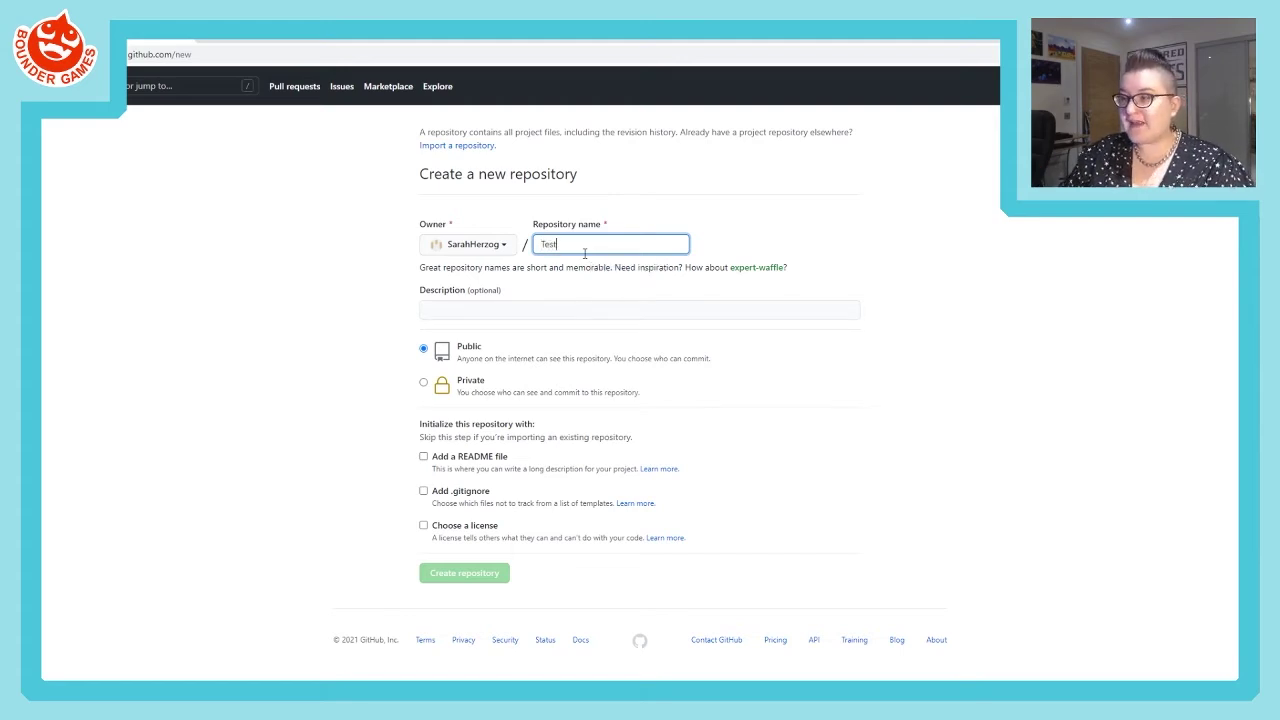
type("Repo")
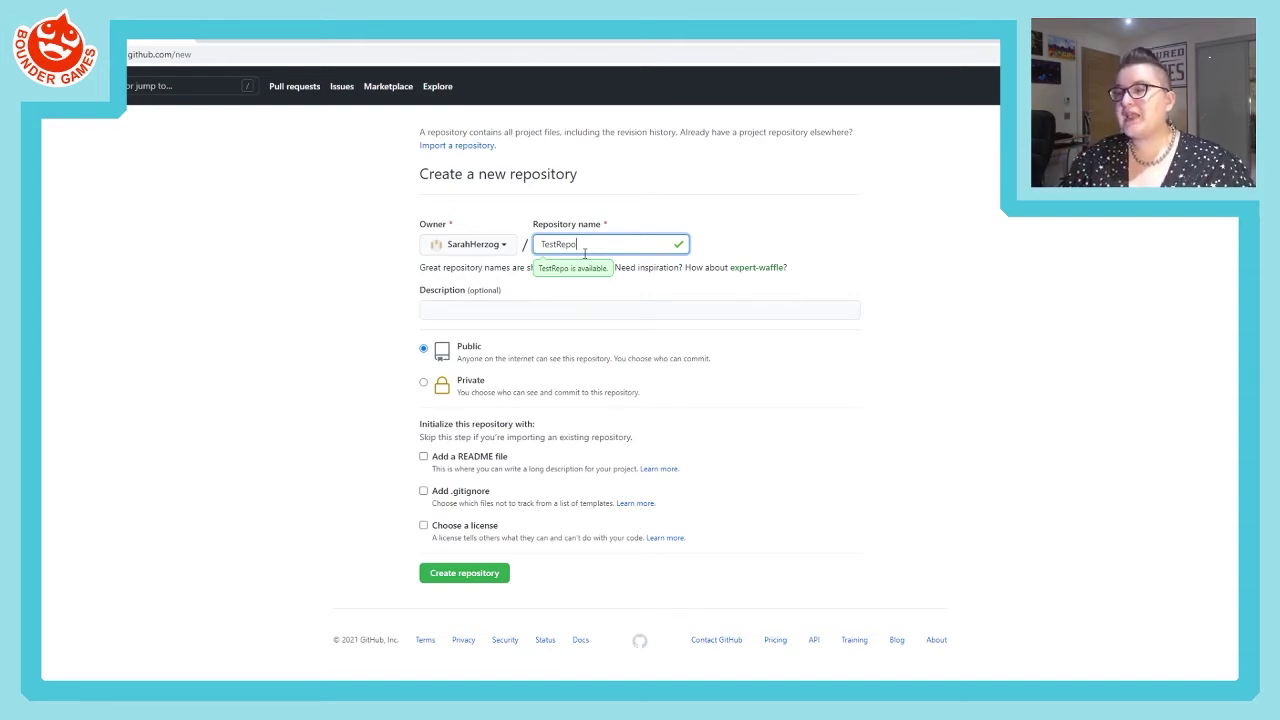
left_click(465, 307)
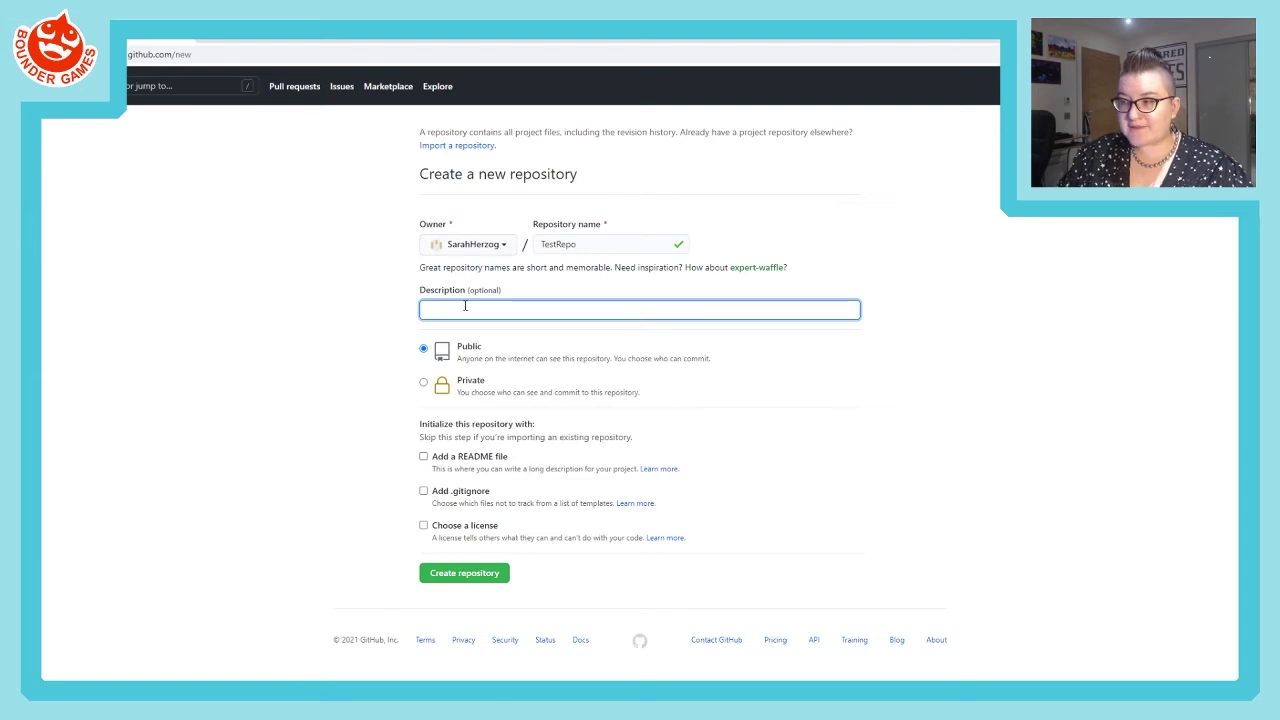
type("Test ")
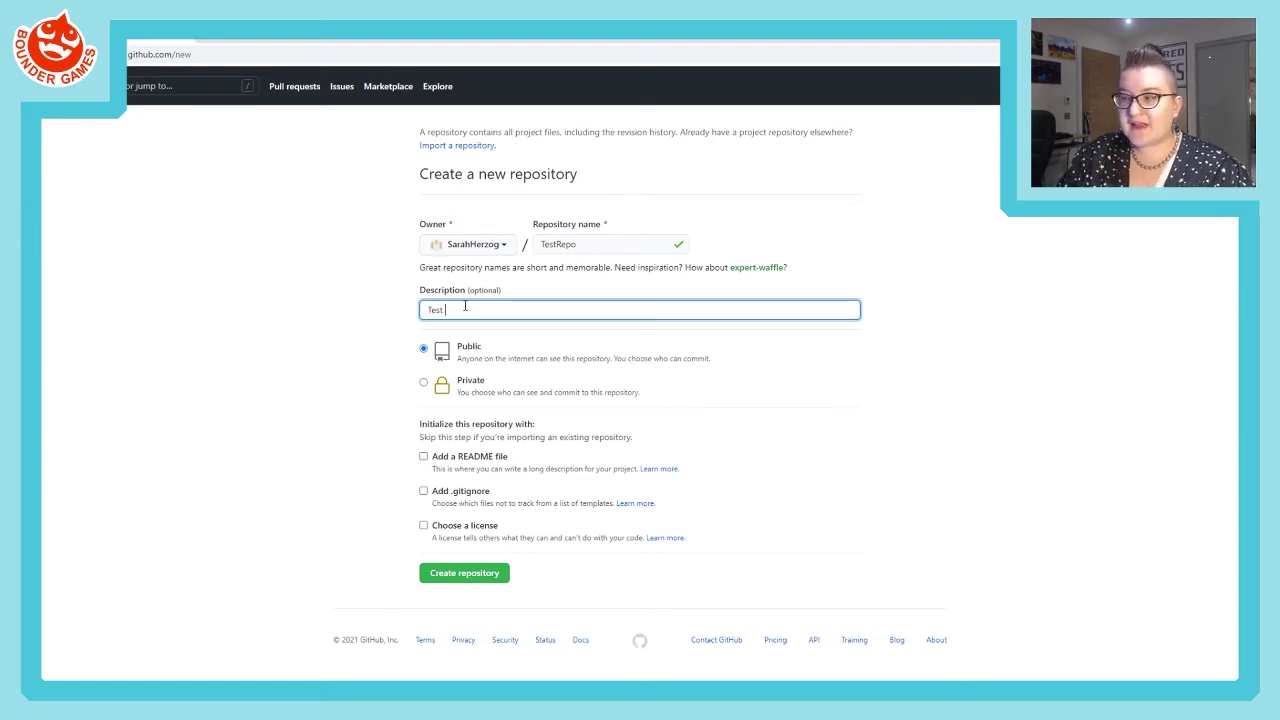
type("repository c")
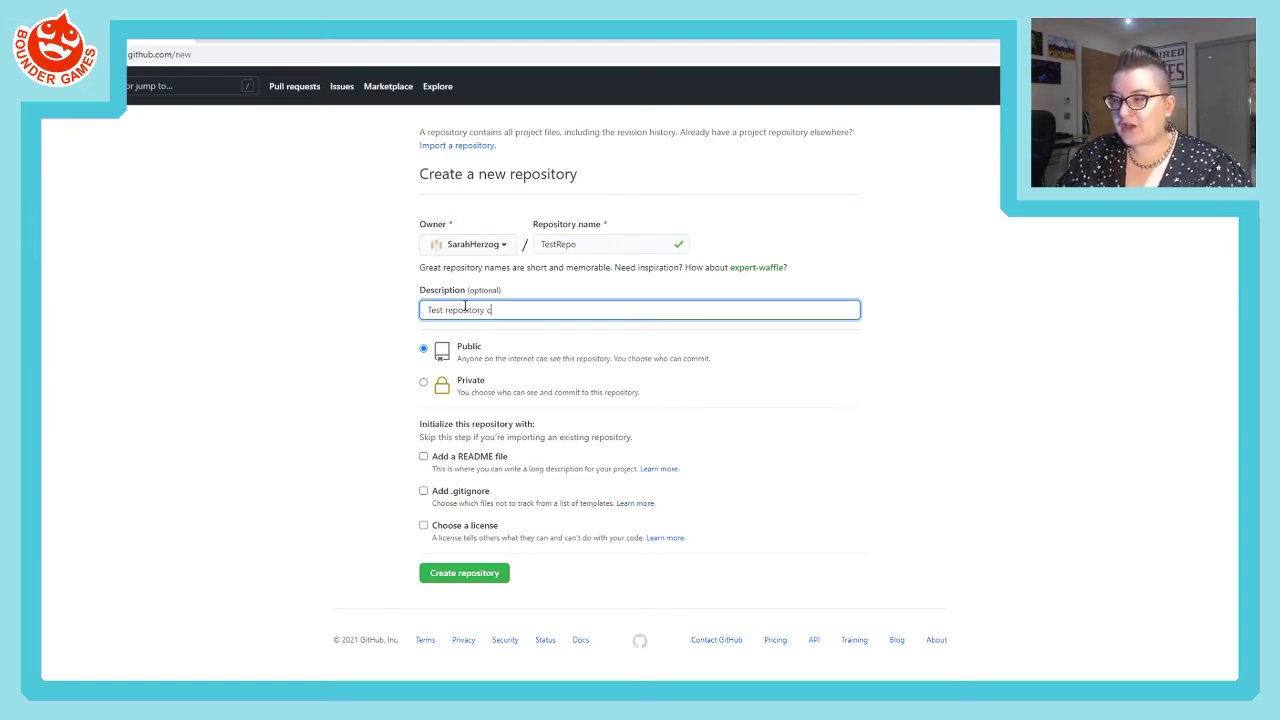
type("reated fo")
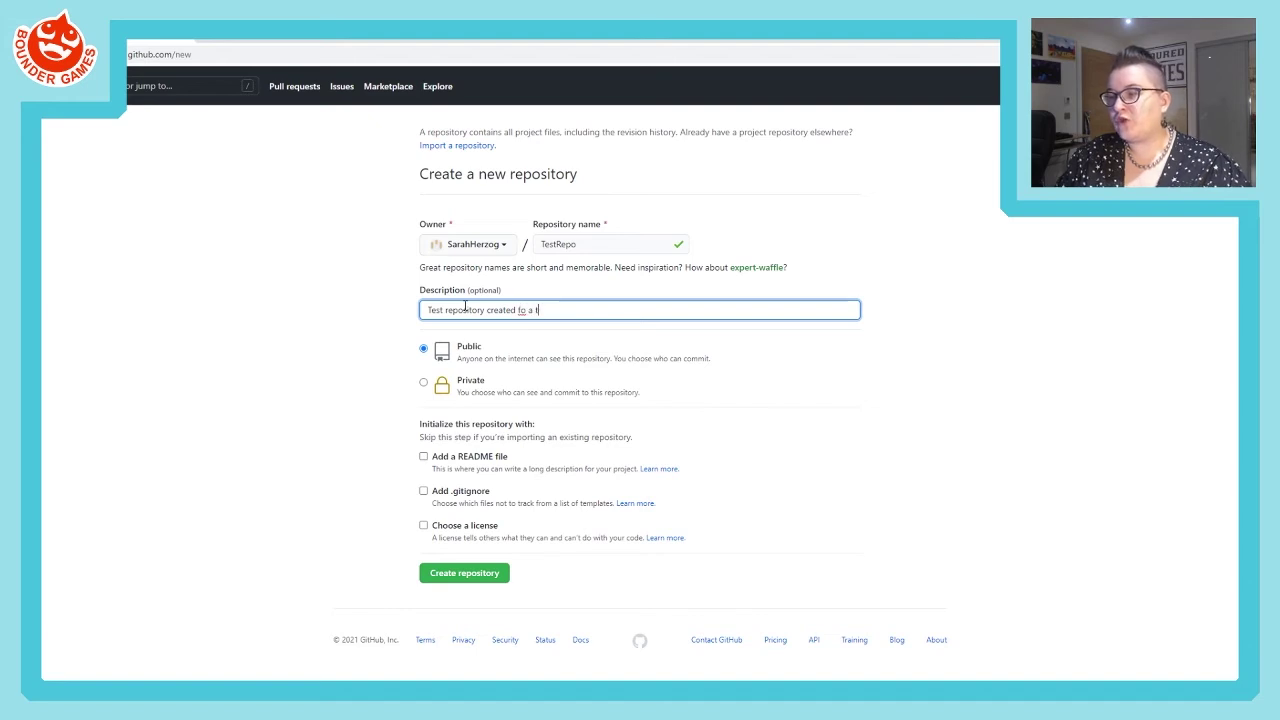
type("r a tutorial")
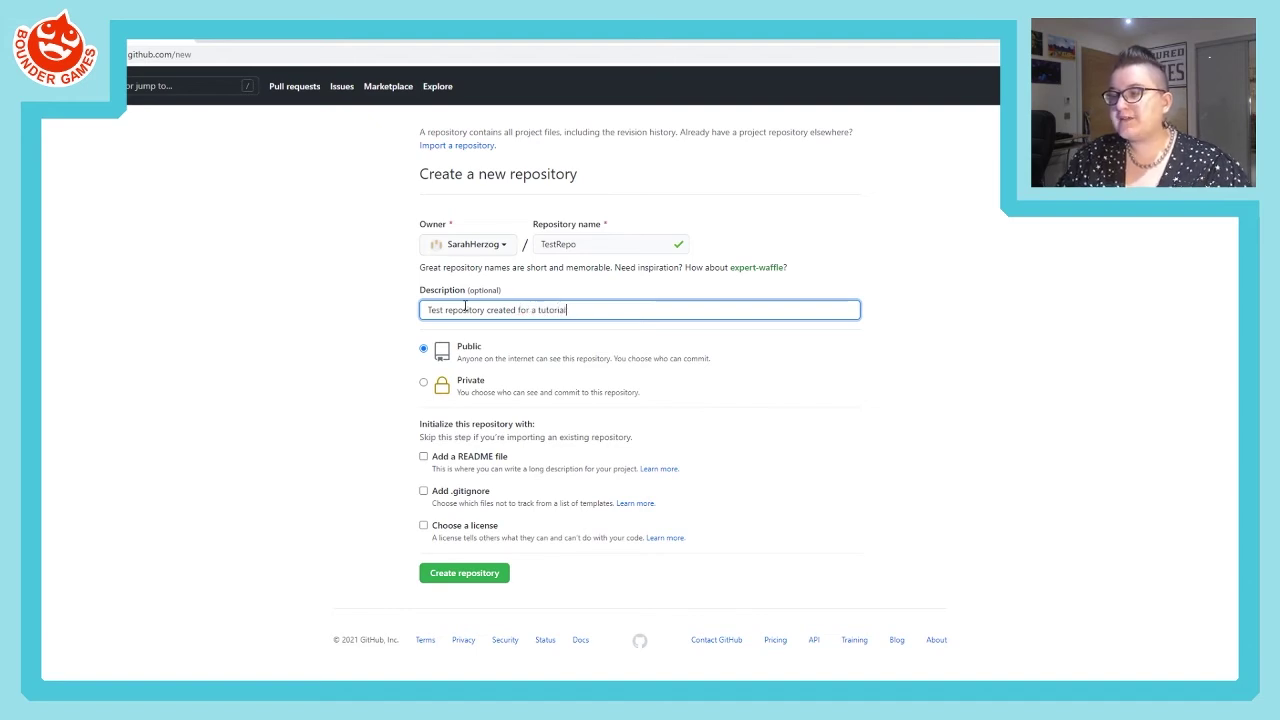
type(".")
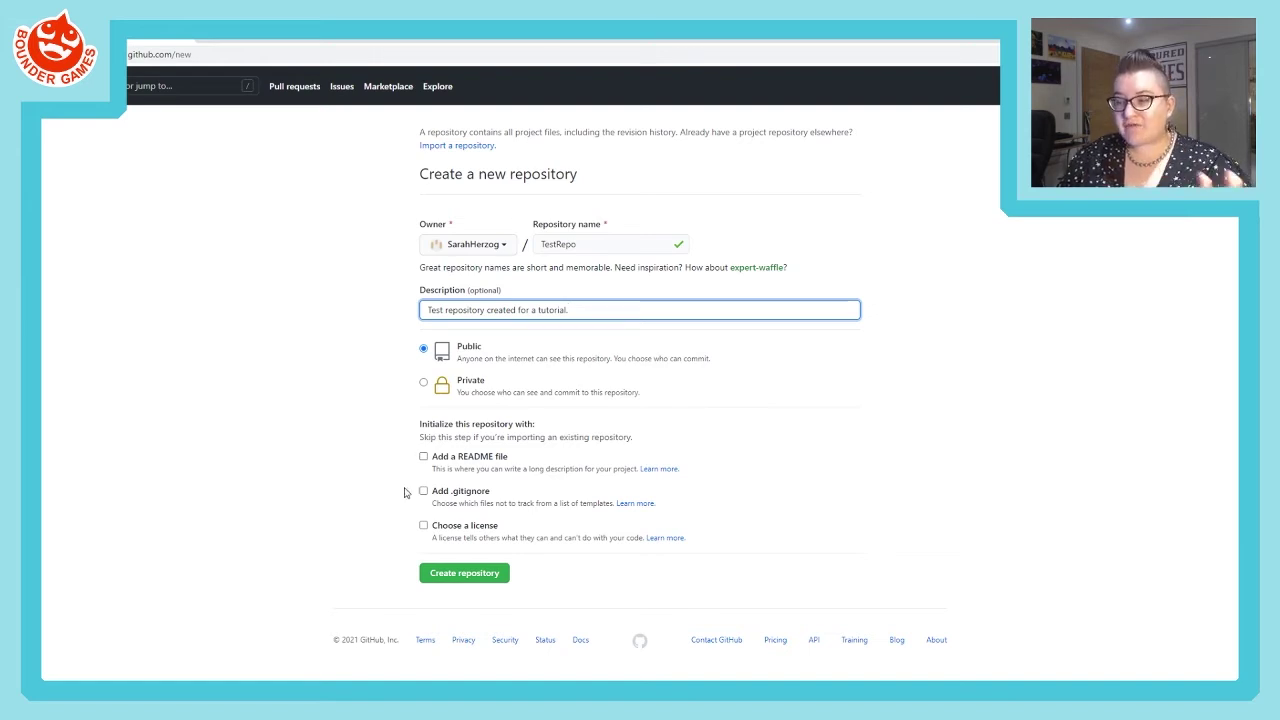
- Create the TestRepo repository and dismiss the Discussions announcement popup
left_click(482, 581)
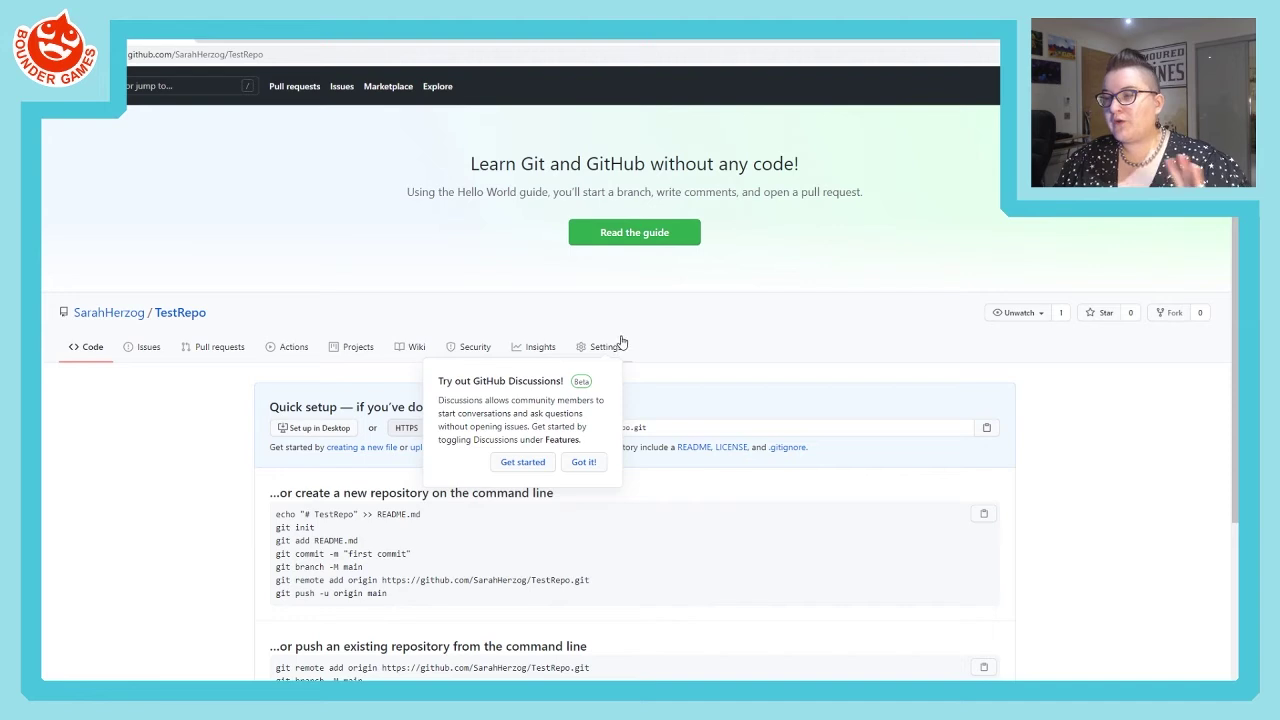
left_click(585, 463)
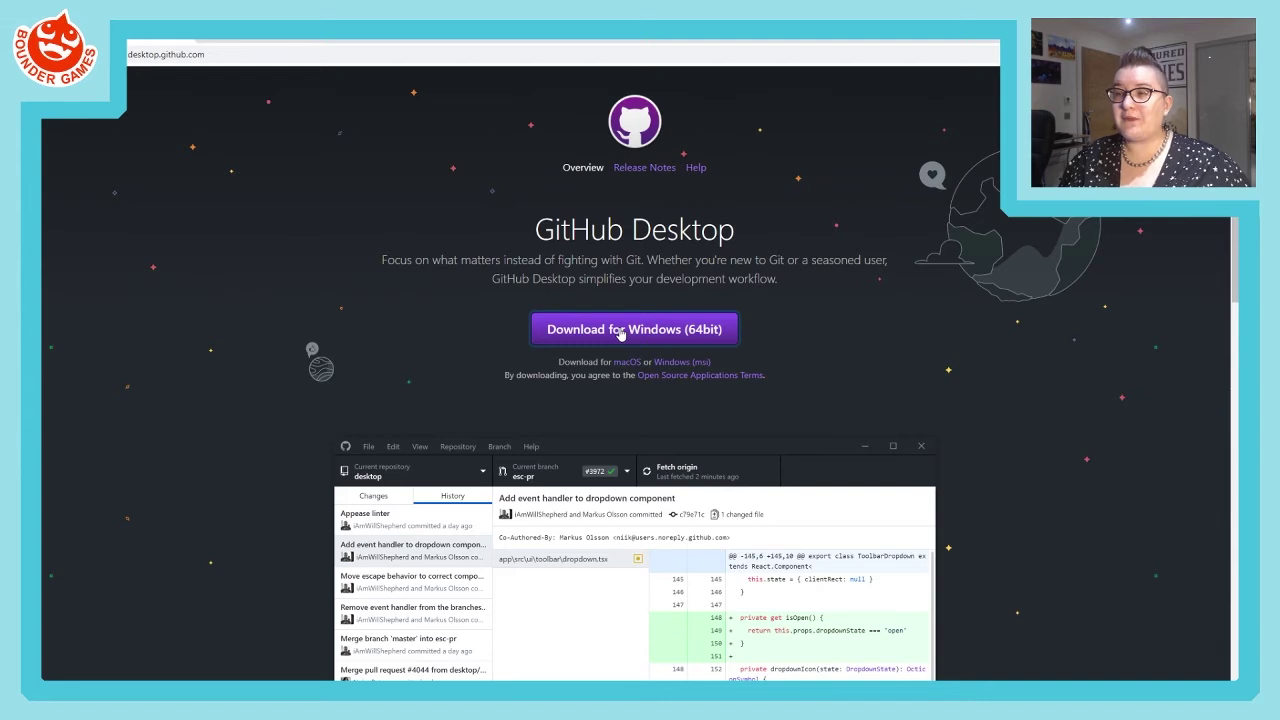
- Download the 64-bit Windows GitHub Desktop installer and save it to the Downloads folder
left_click(620, 333)
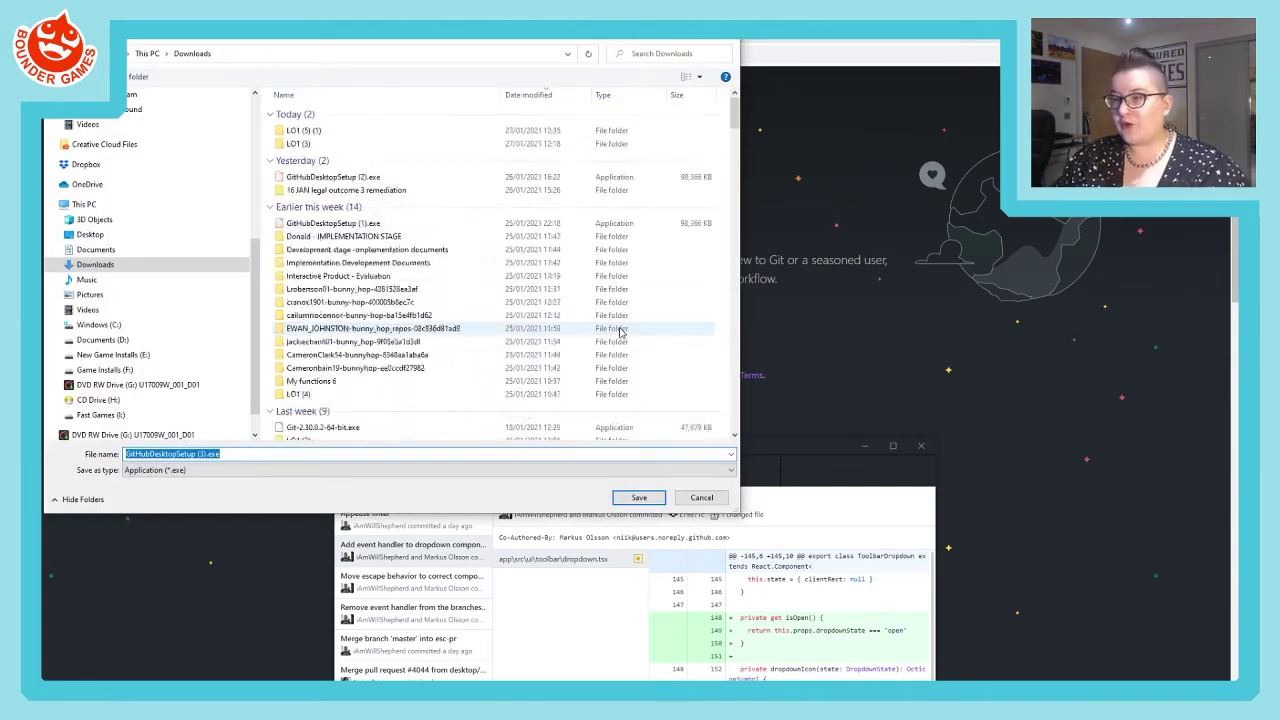
left_click(639, 497)
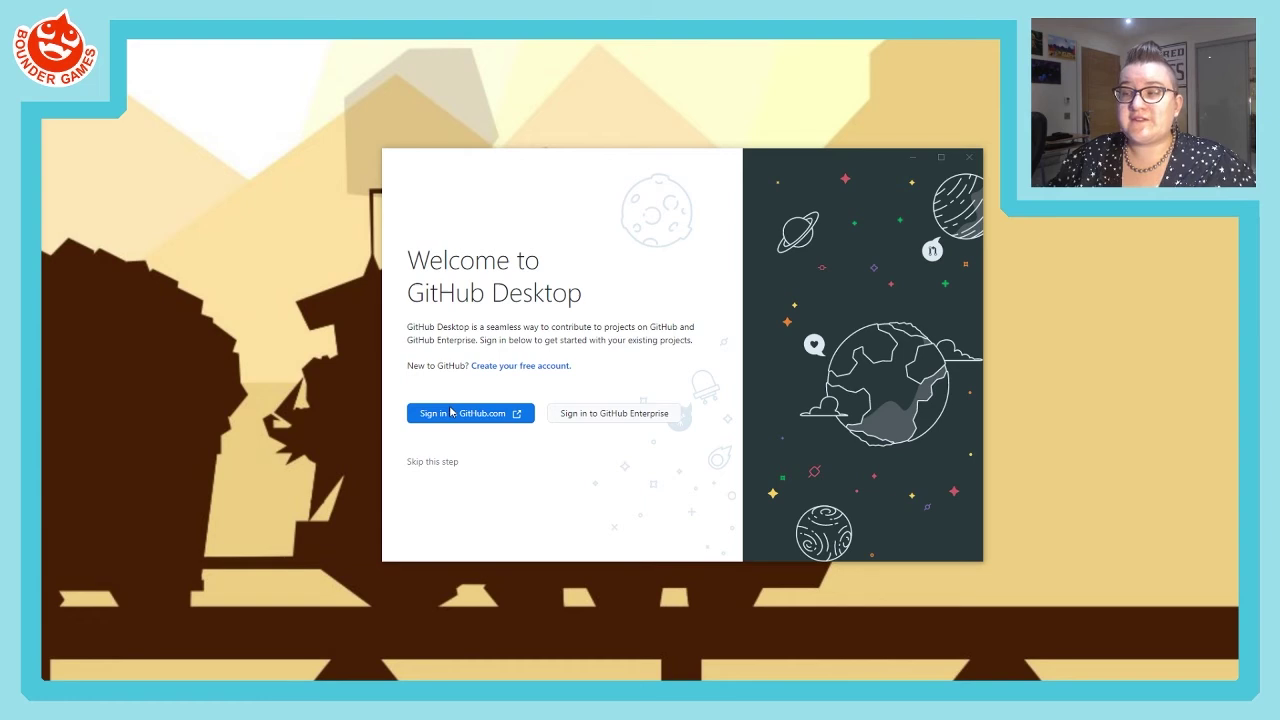
- Choose Sign in to GitHub.com from the GitHub Desktop Welcome window
left_click(451, 416)
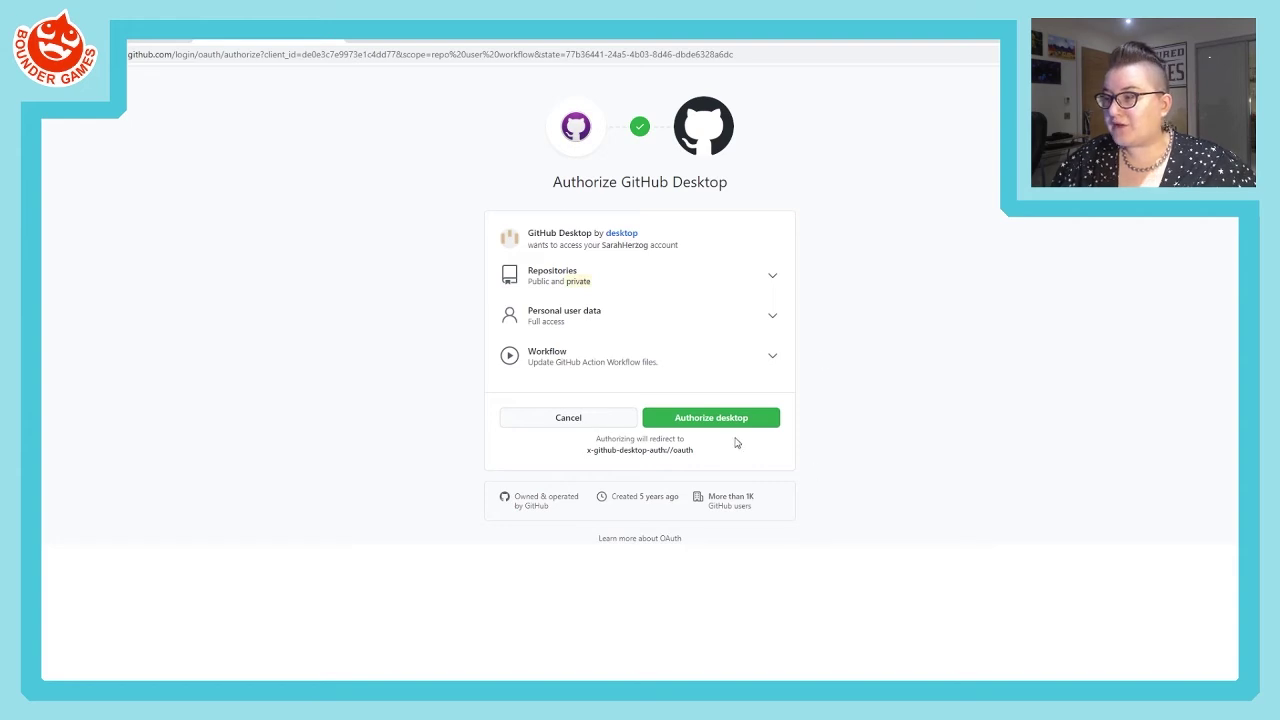
- Authorize GitHub Desktop on GitHub and let the browser reopen the app
left_click(730, 427)
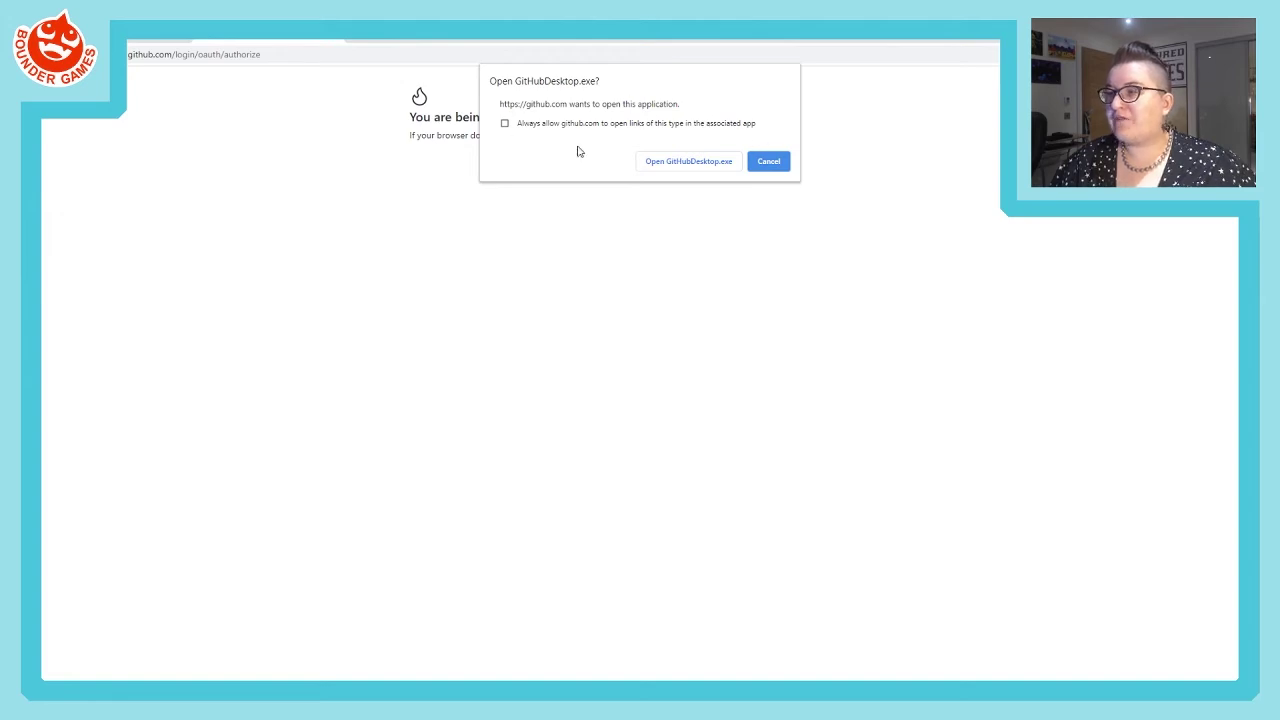
left_click(678, 163)
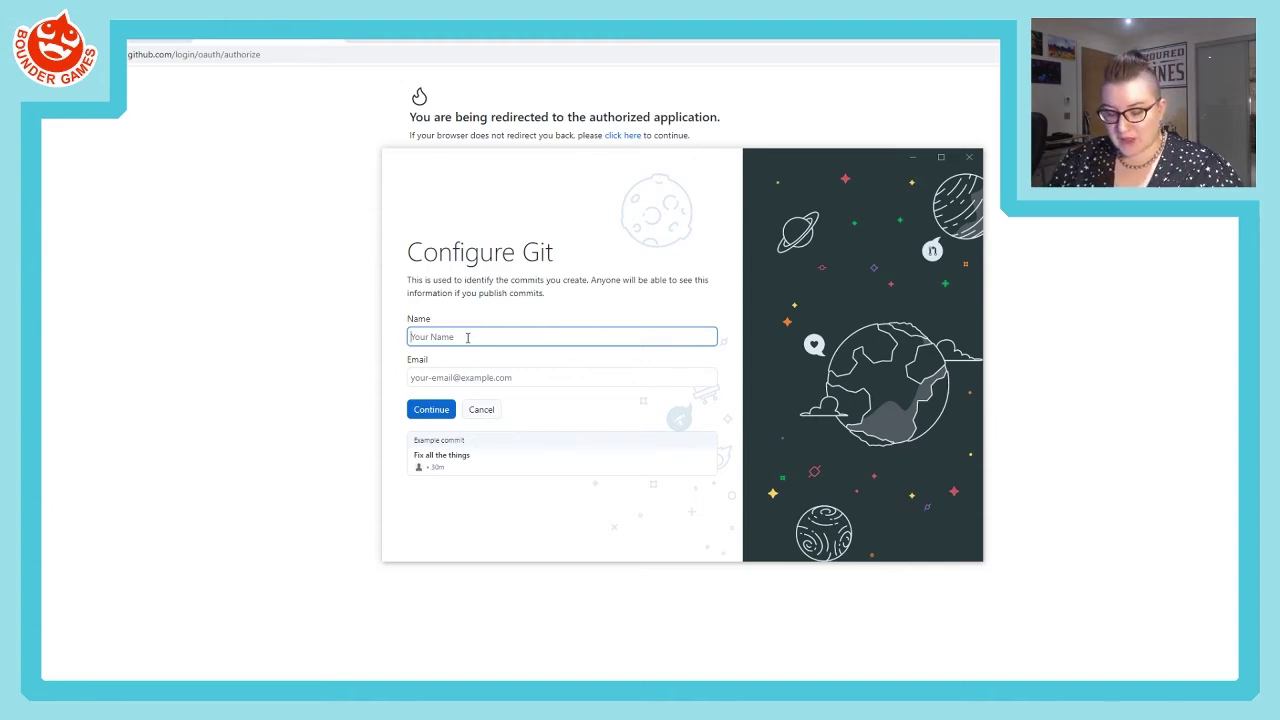
- Enter the commit author's name and e-mail on Configure Git and continue
type("SarahHerzog")
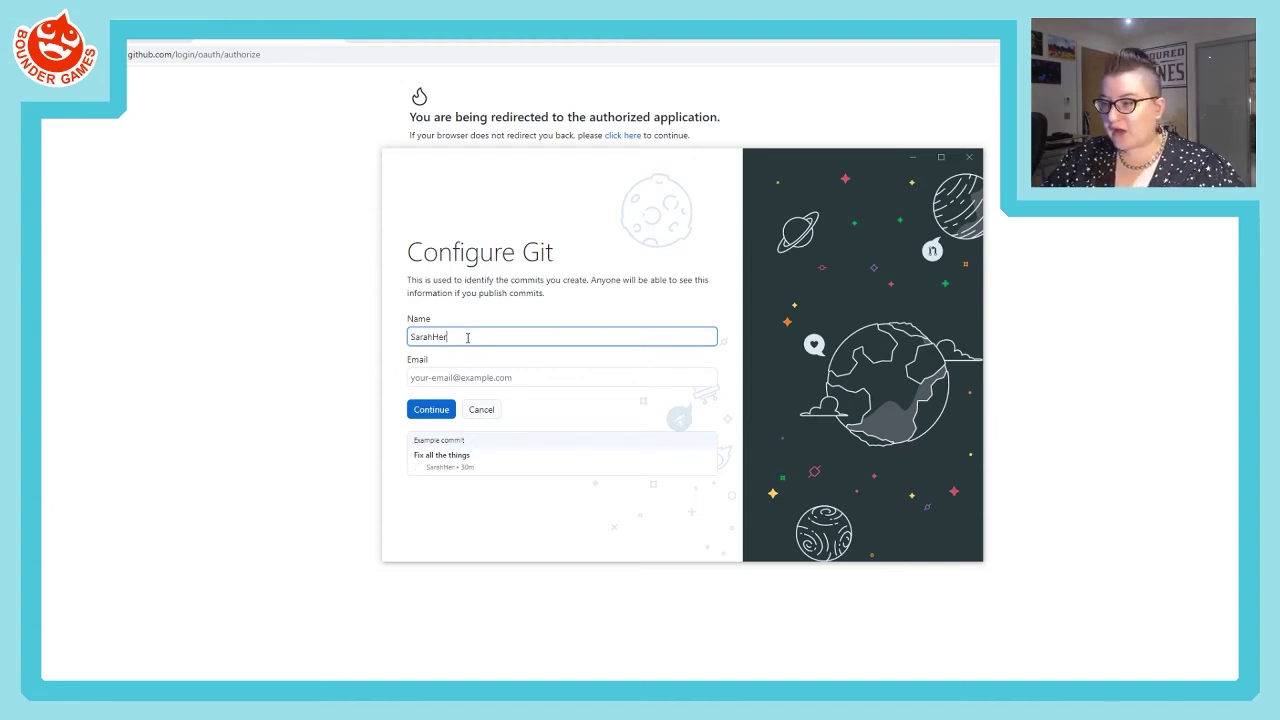
left_click(455, 377)
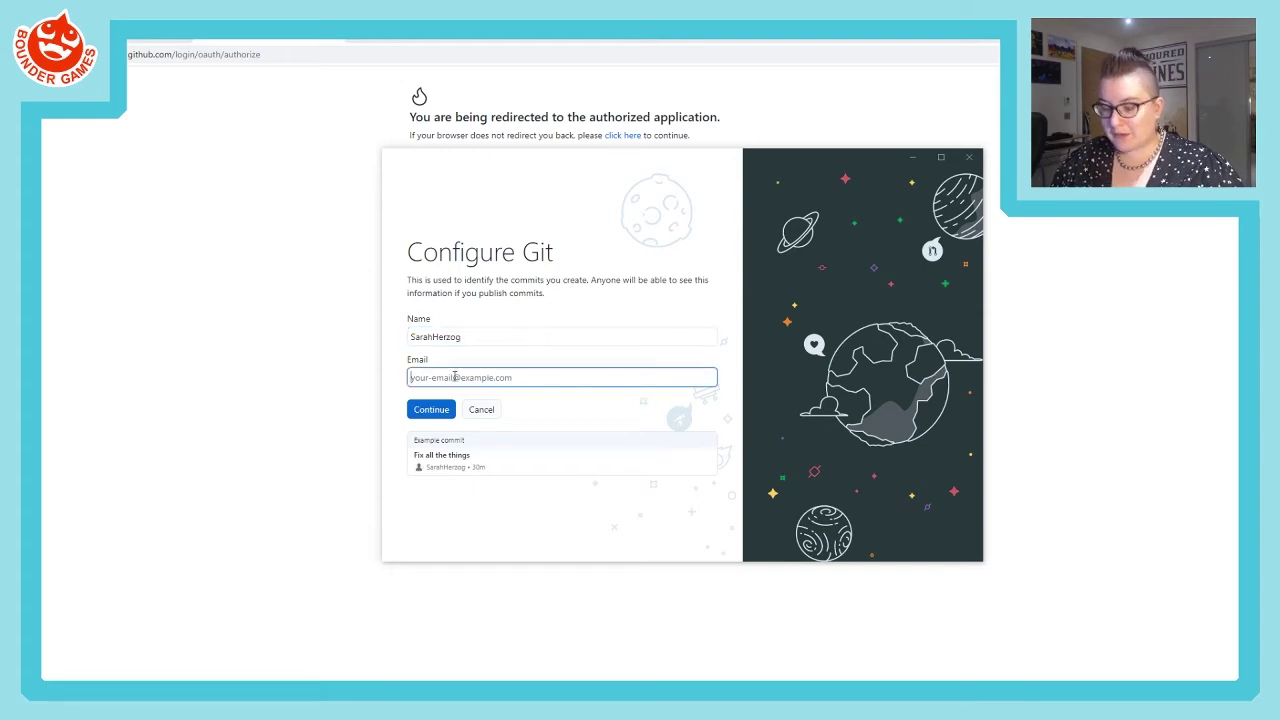
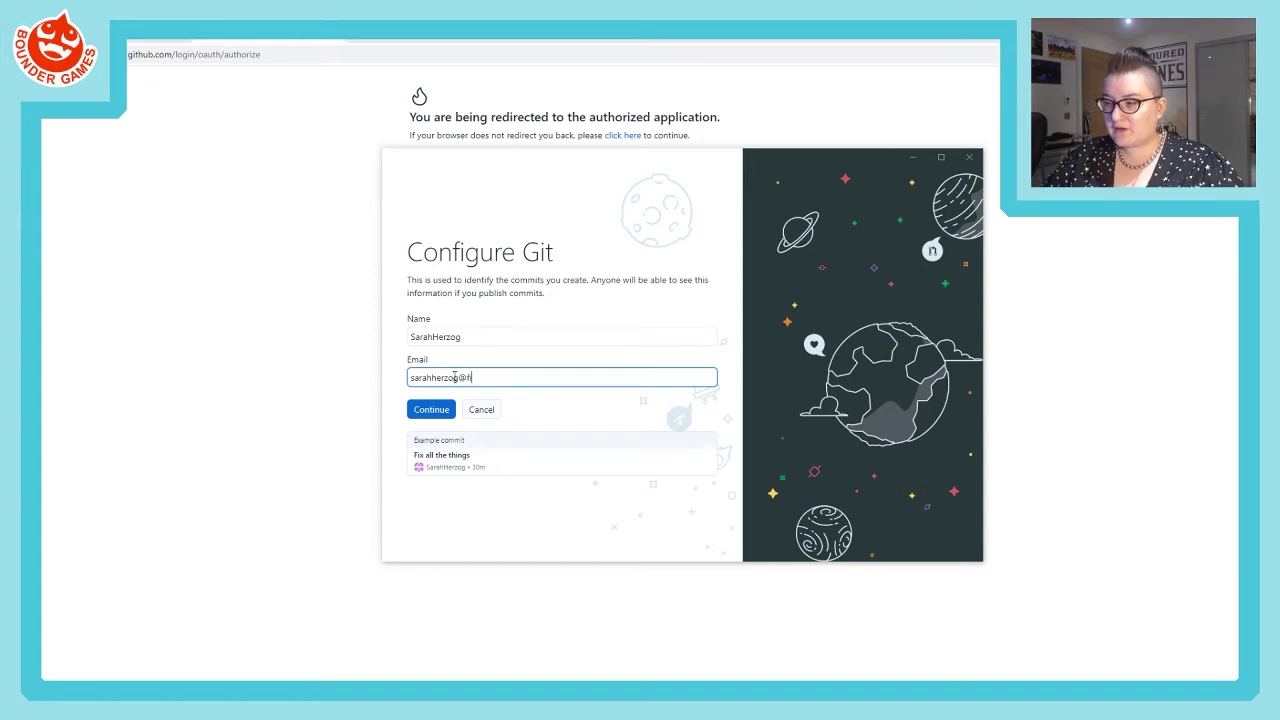
left_click(484, 338)
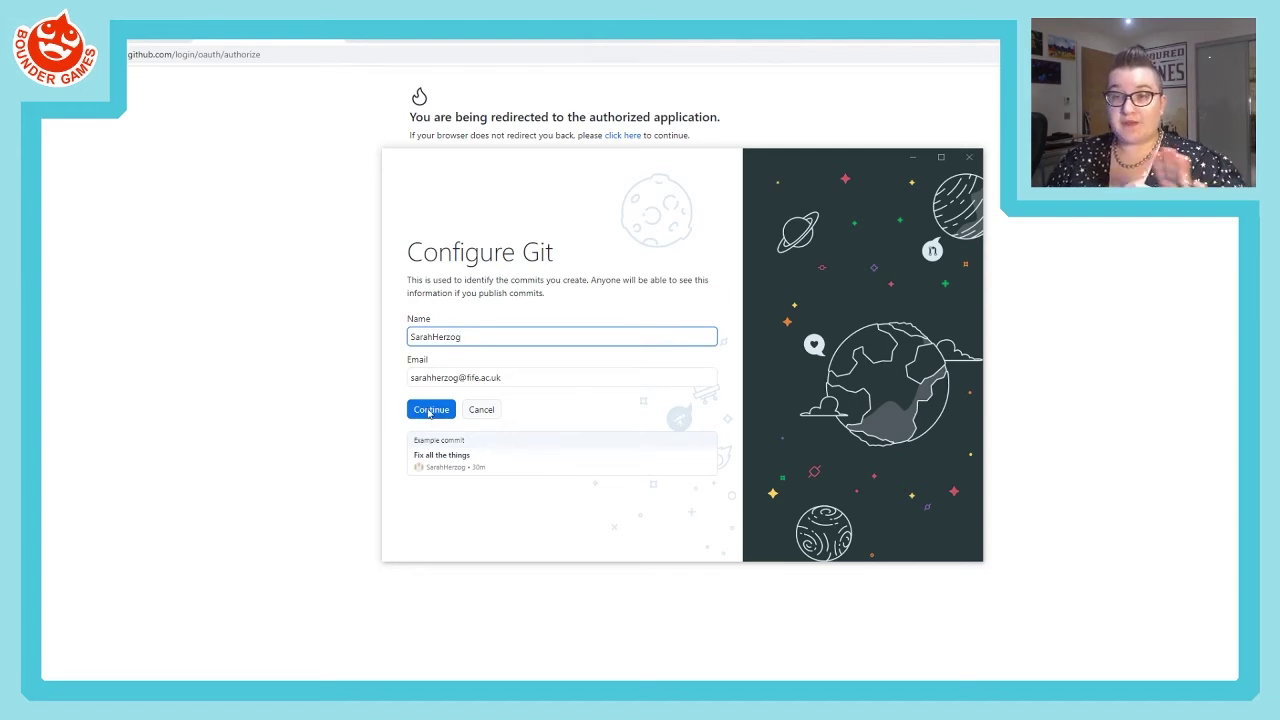
left_click(429, 411)
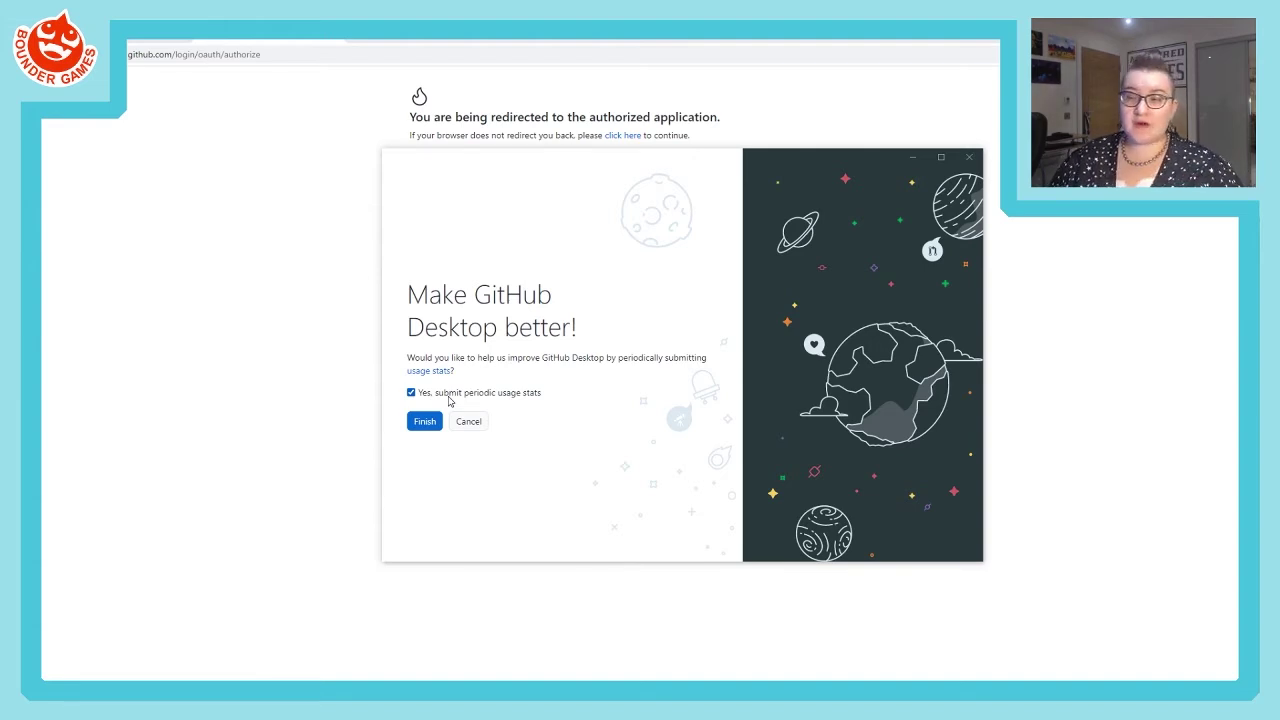
- Finish first-run setup with periodic usage stats submission left enabled
left_click(424, 422)
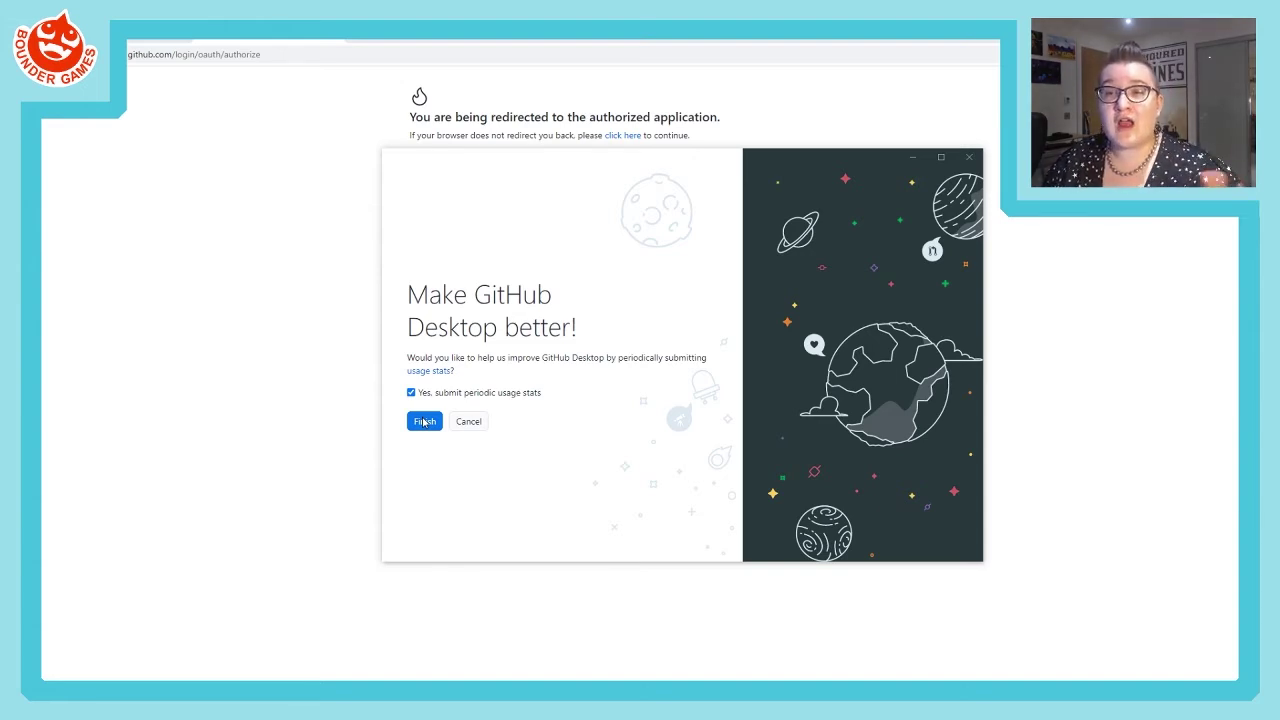
left_click(424, 422)
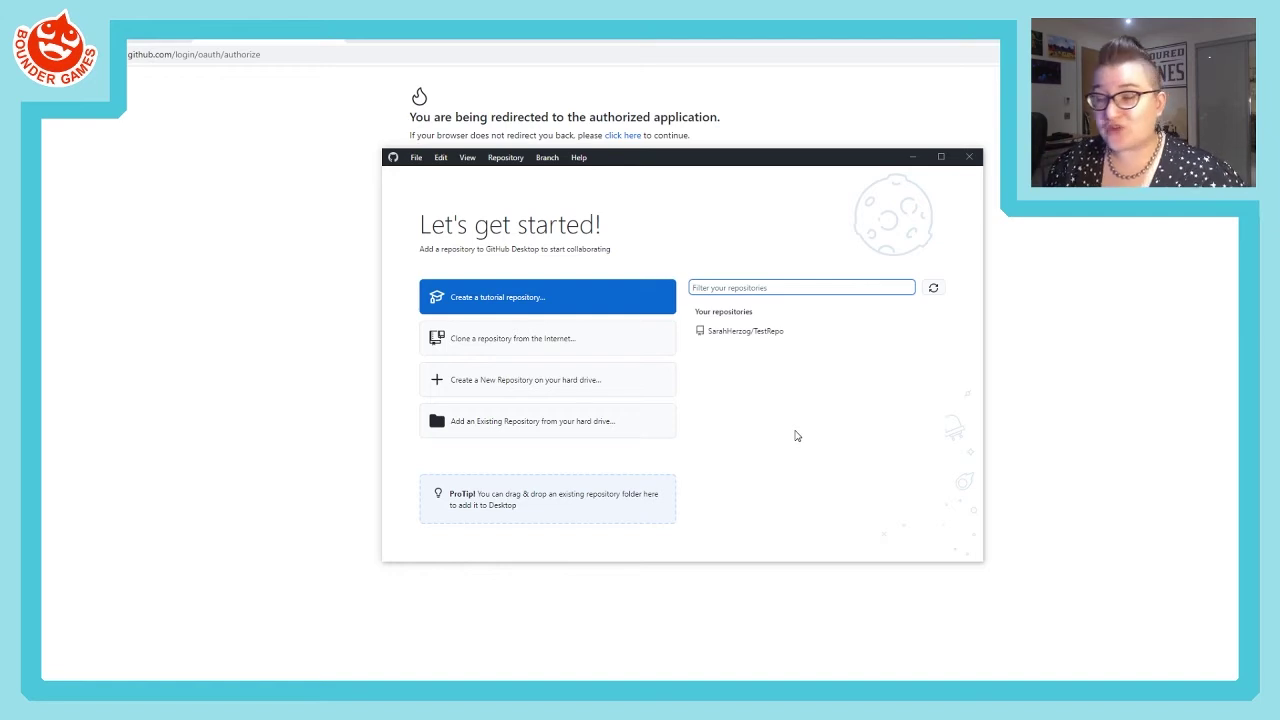
- Select TestRepo under Your repositories and bring up its Clone dialog
left_click(747, 333)
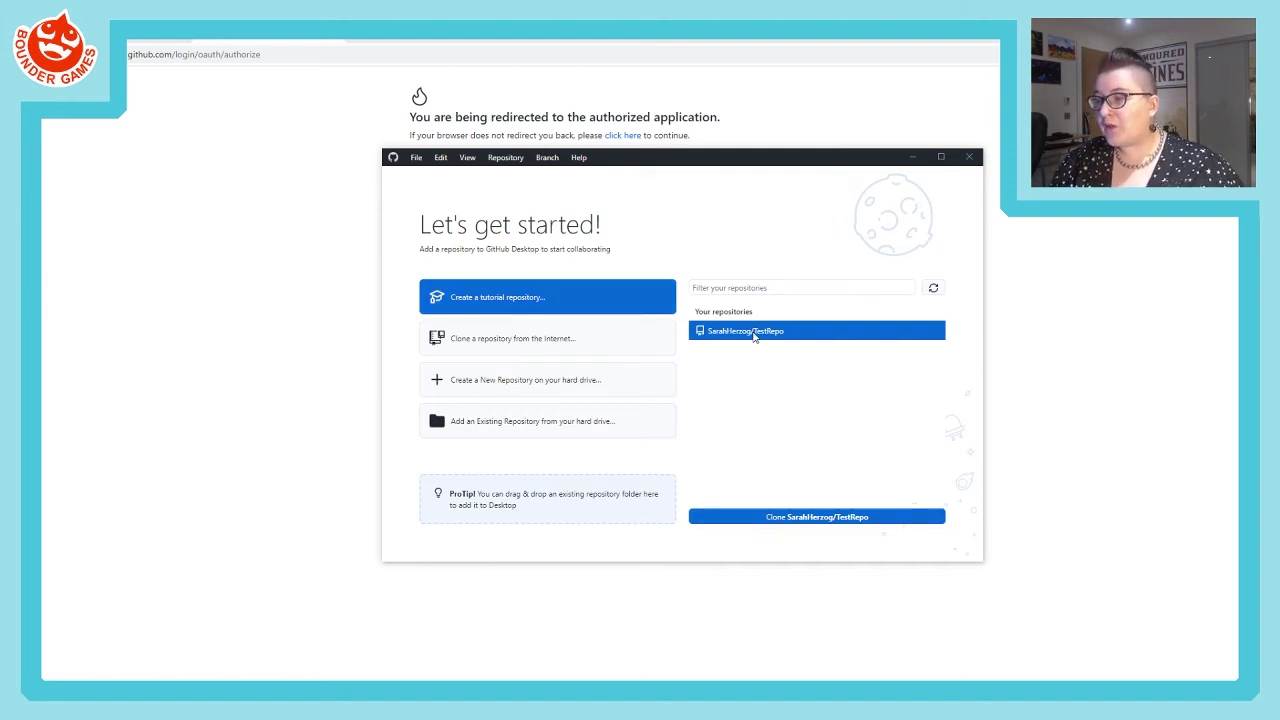
left_click(788, 522)
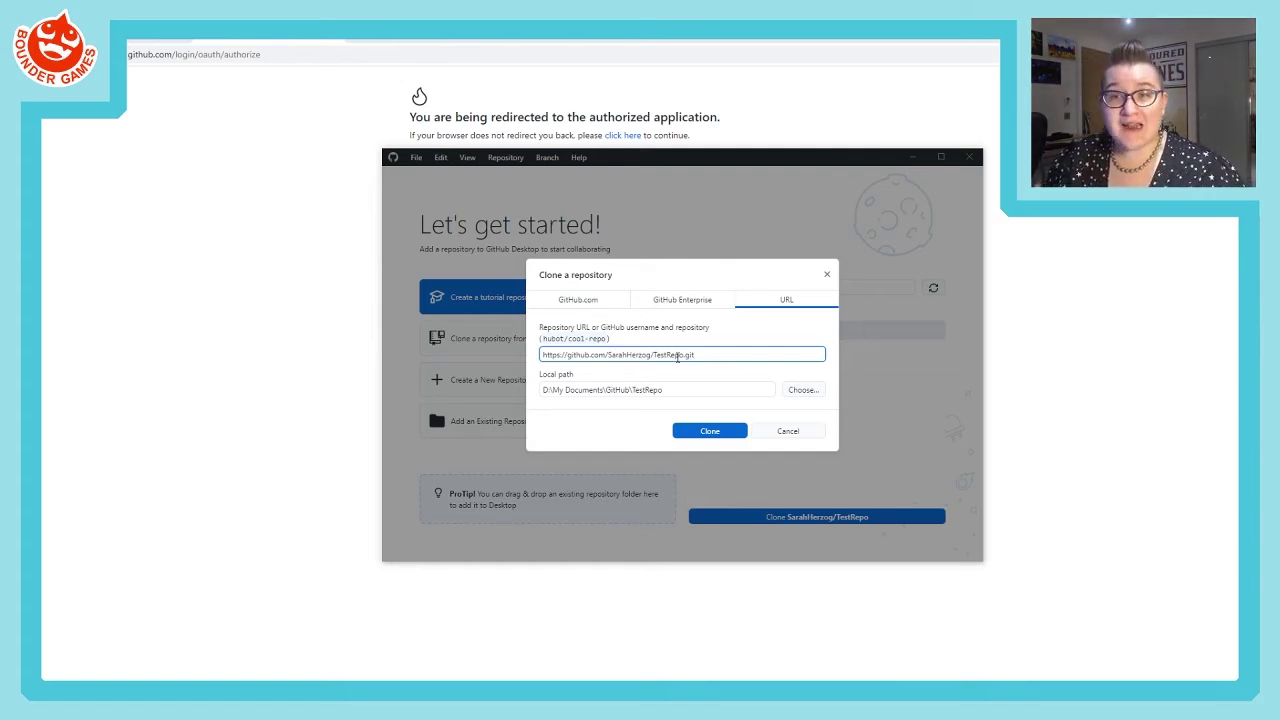
left_click(678, 388)
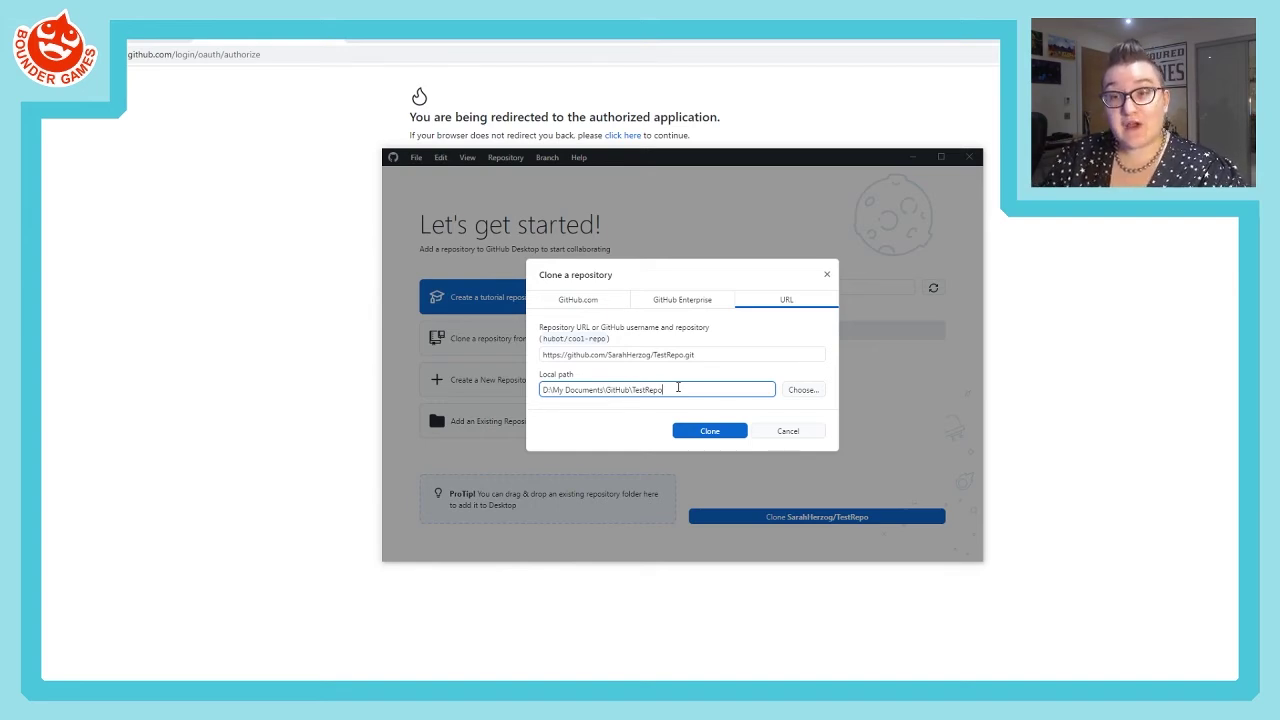
left_click_drag(554, 389, 598, 389)
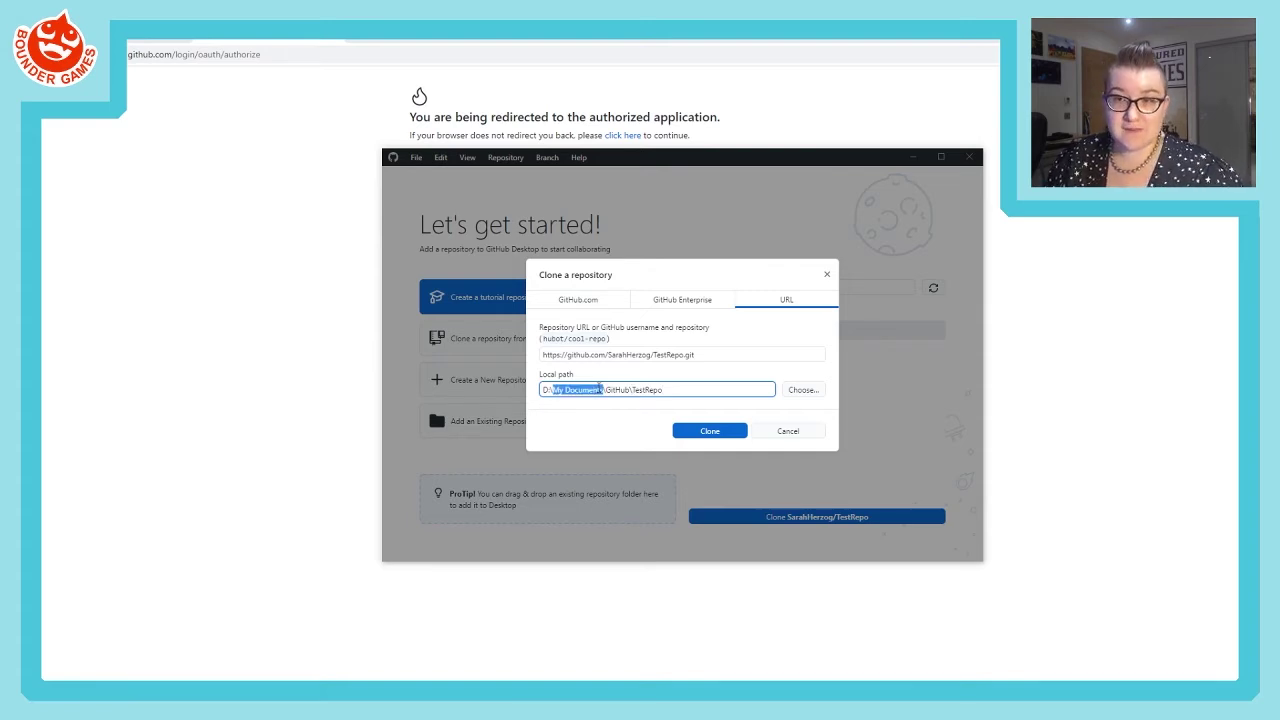
double_click(620, 389)
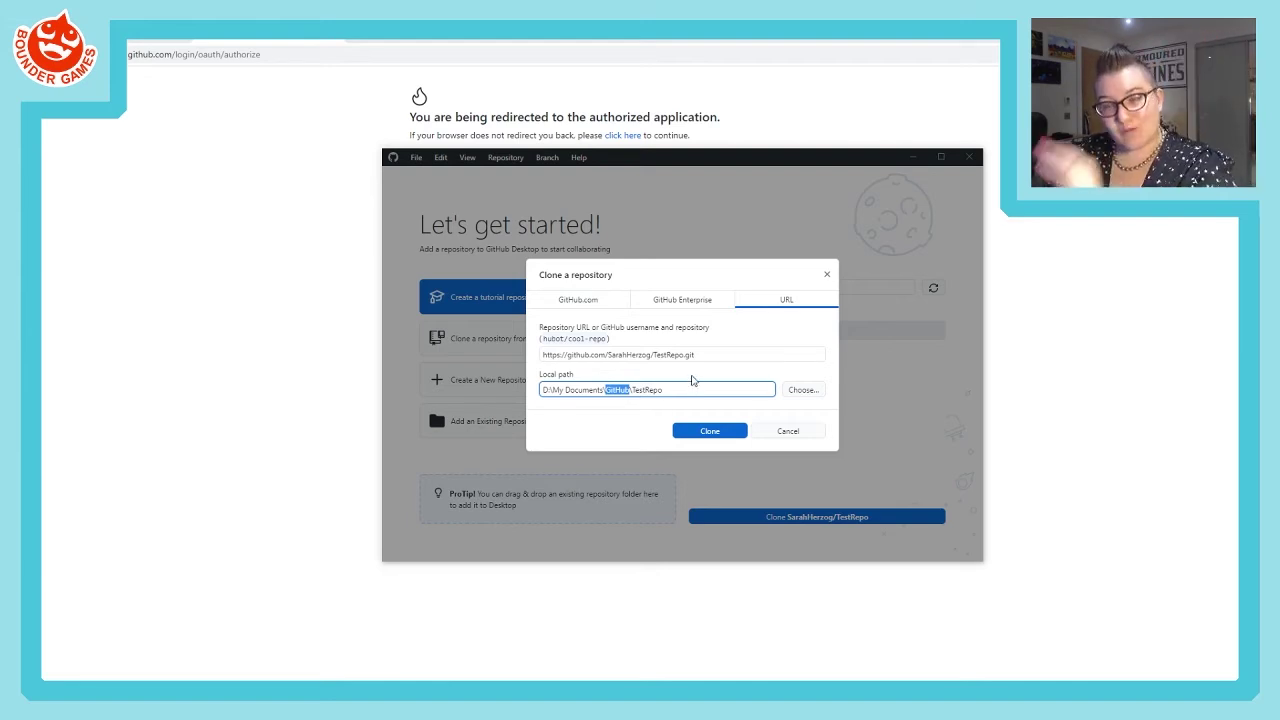
double_click(651, 389)
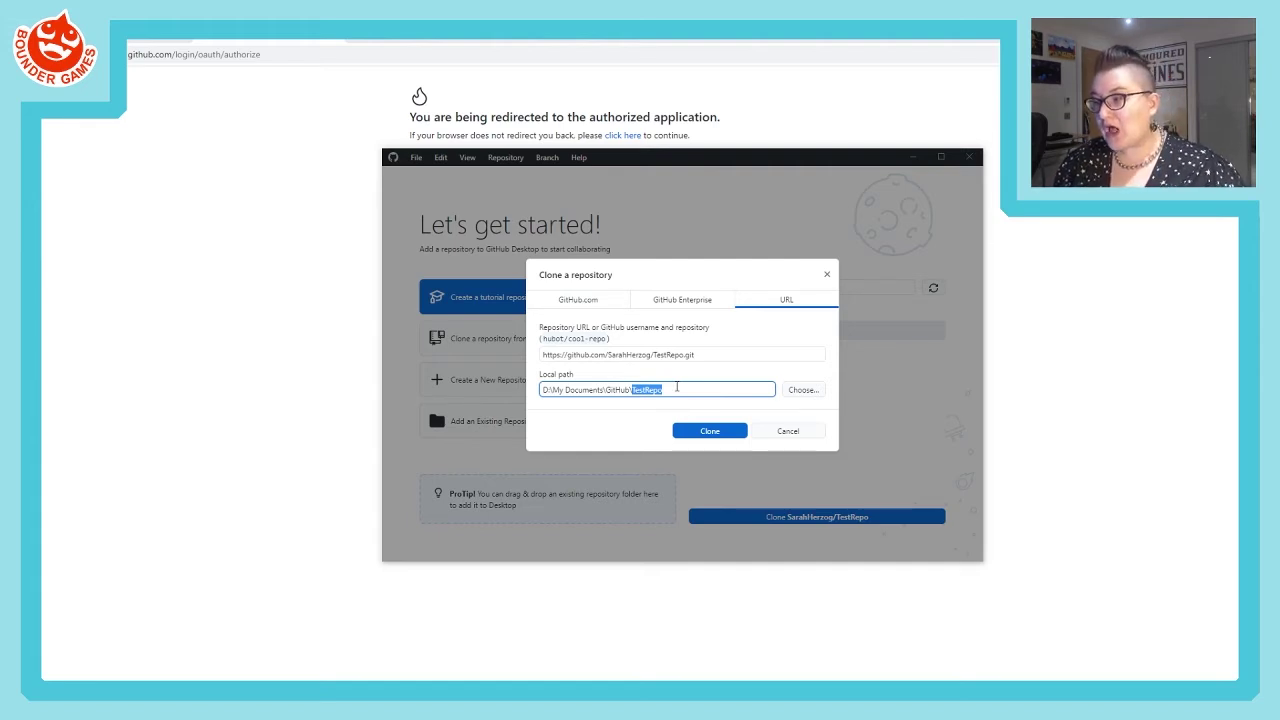
left_click(676, 387)
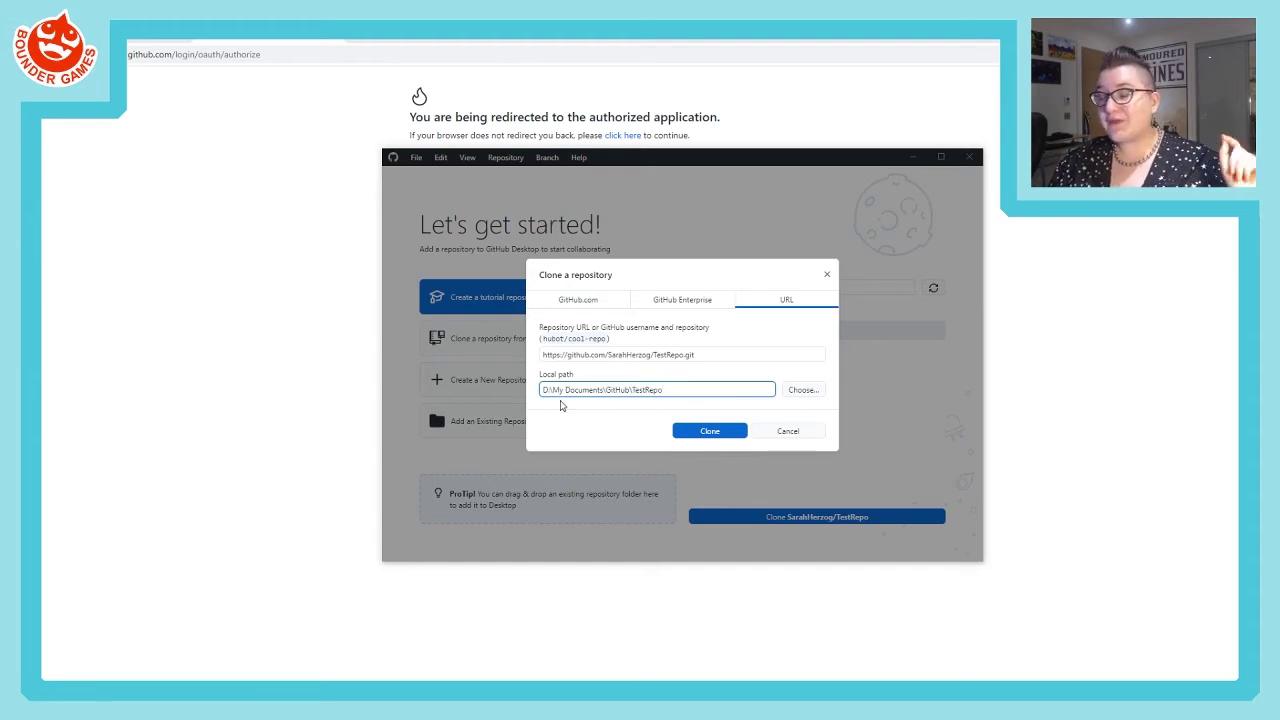
- Clone TestRepo into D:\My Documents\GitHub\TestRepo and reposition the GitHub Desktop window up-left
left_click(716, 436)
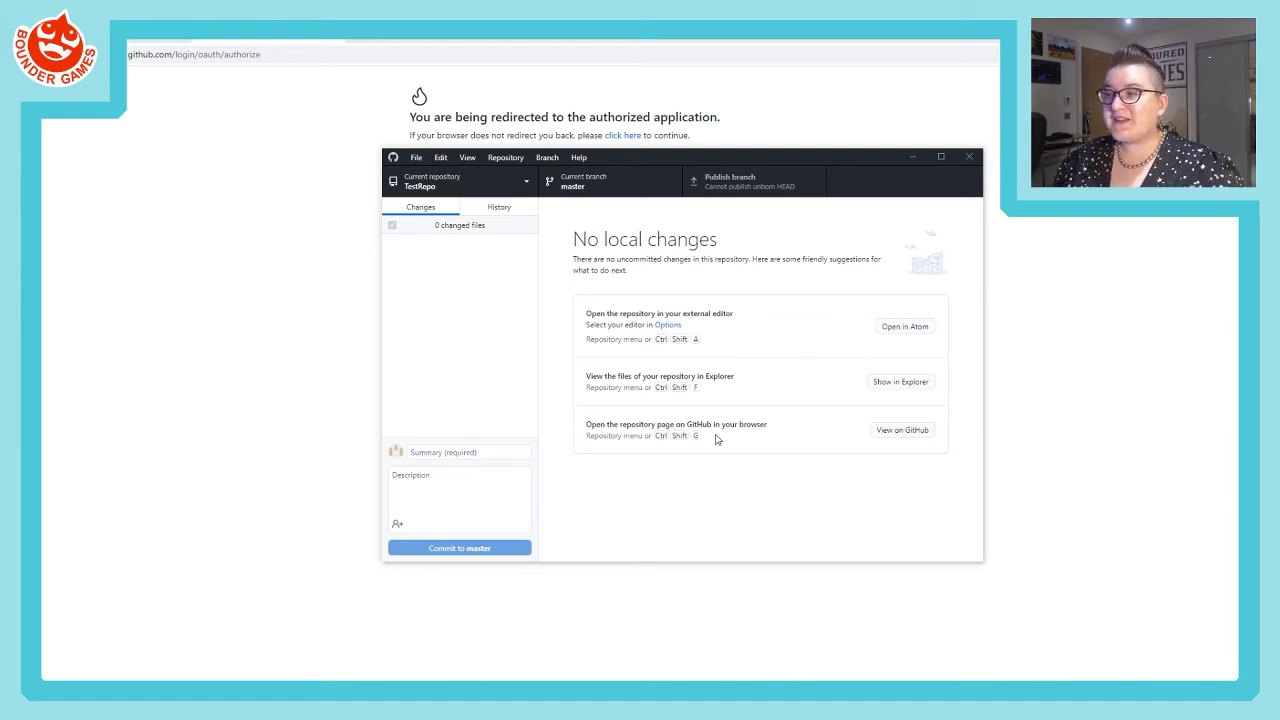
left_click_drag(720, 150, 668, 92)
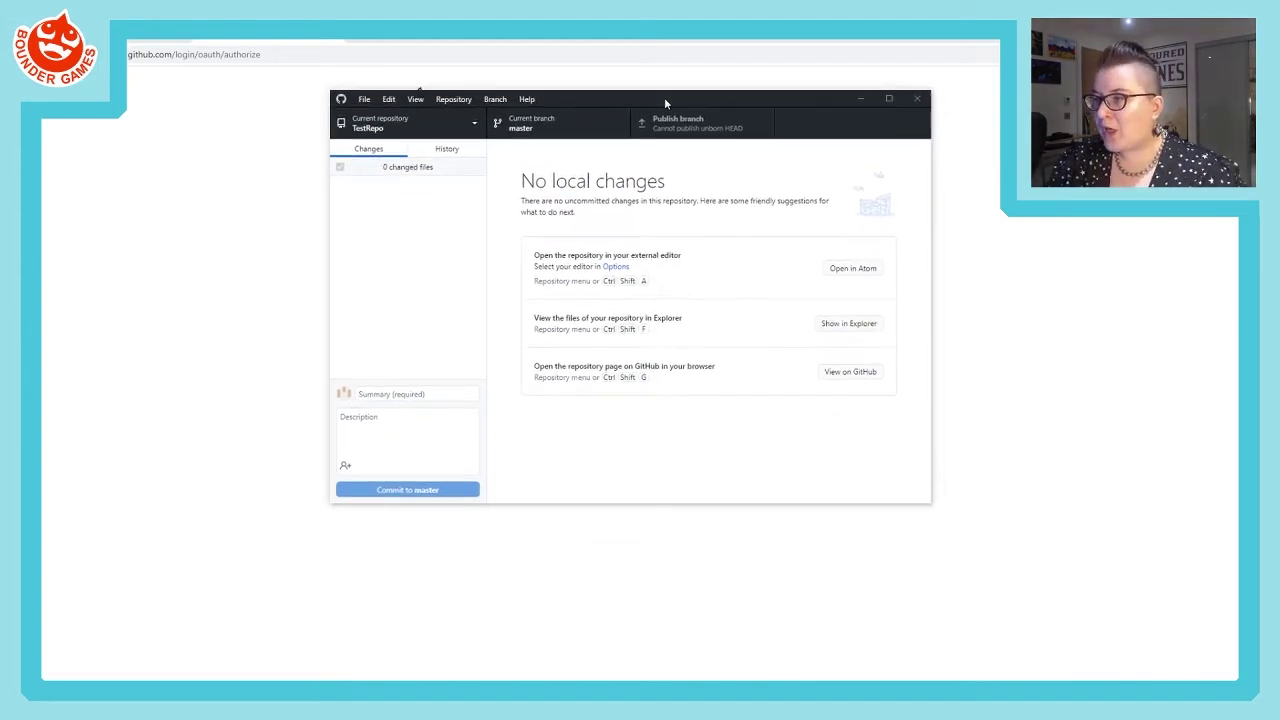
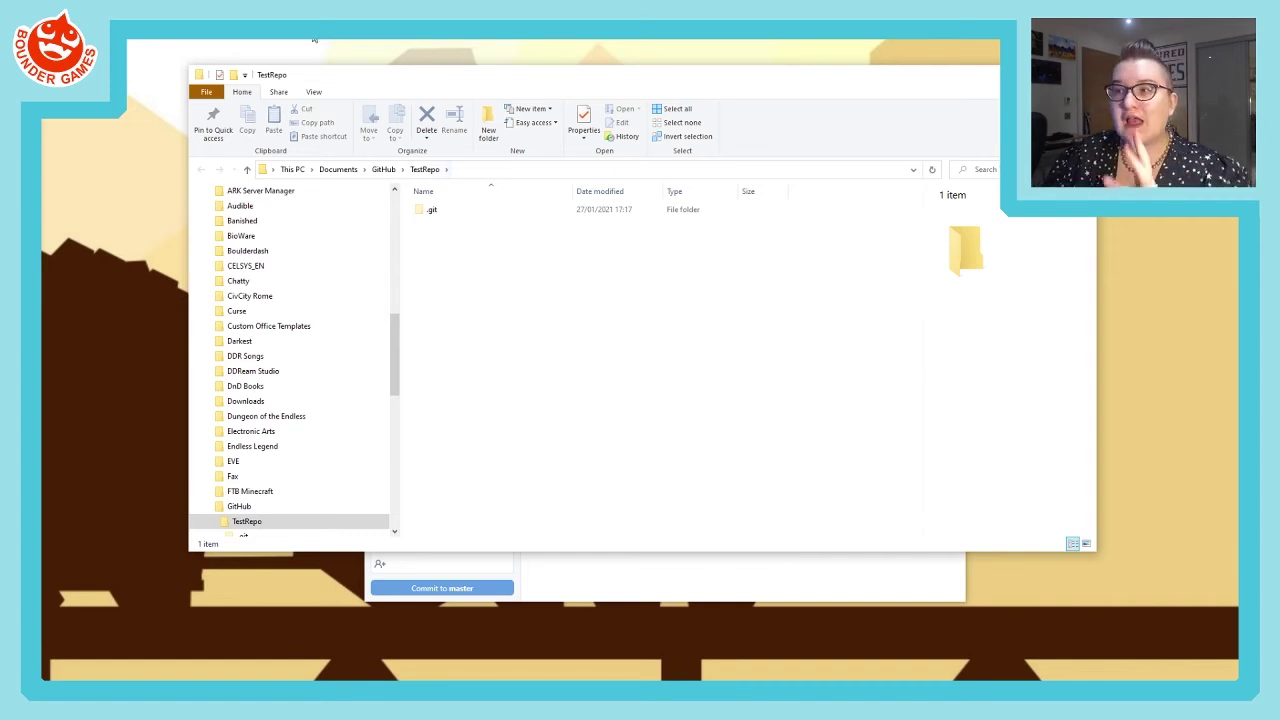
- Turn on Hidden items and File name extensions in the TestRepo folder's View settings
left_click(314, 92)
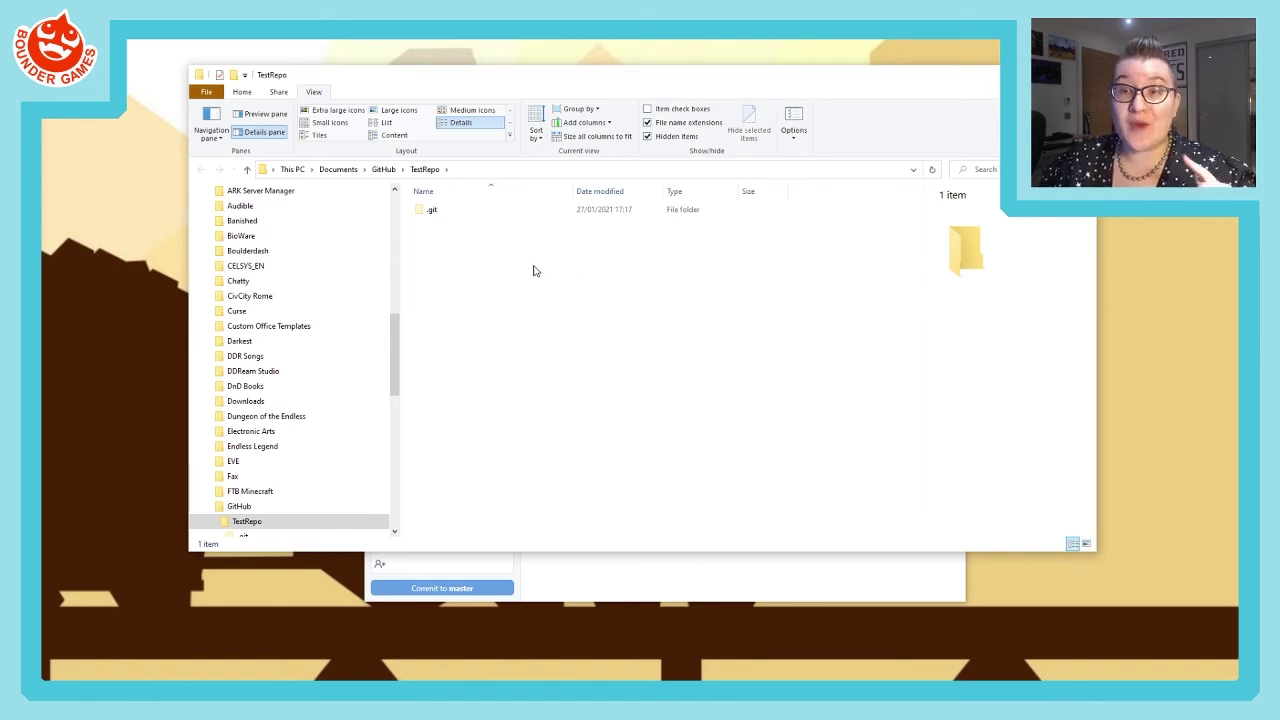
mouse_move(437, 218)
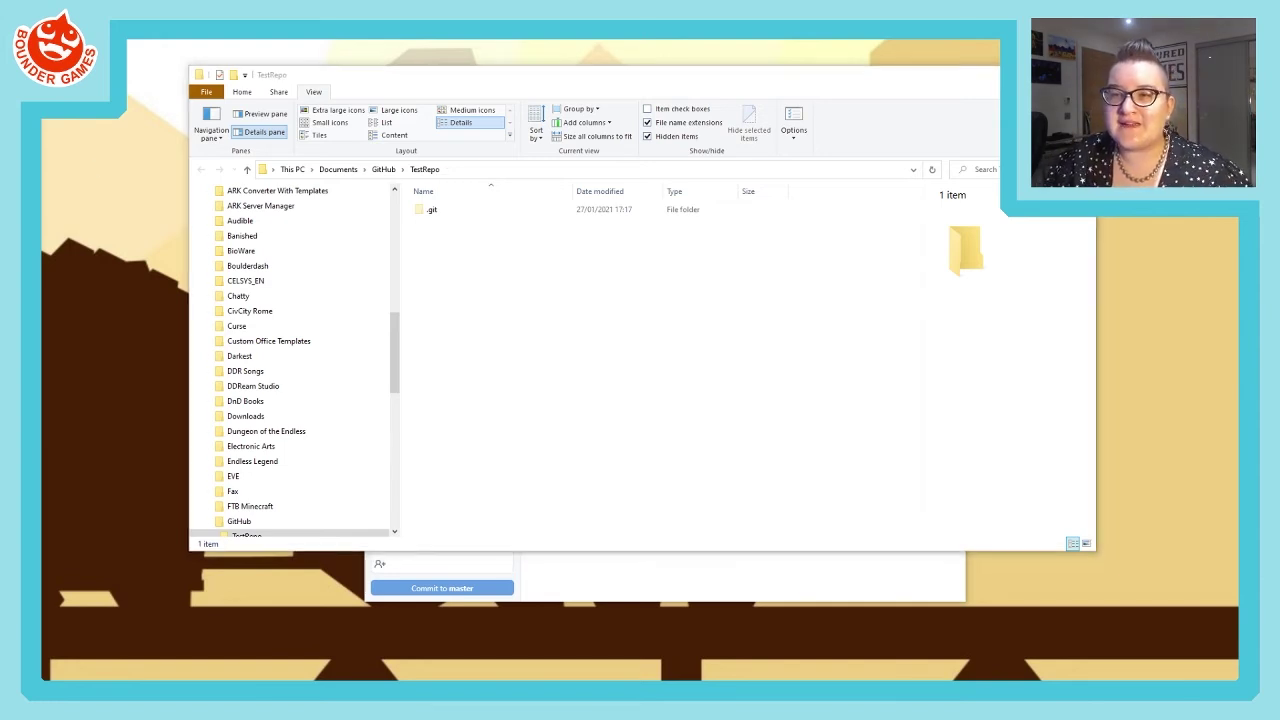
left_click(464, 211)
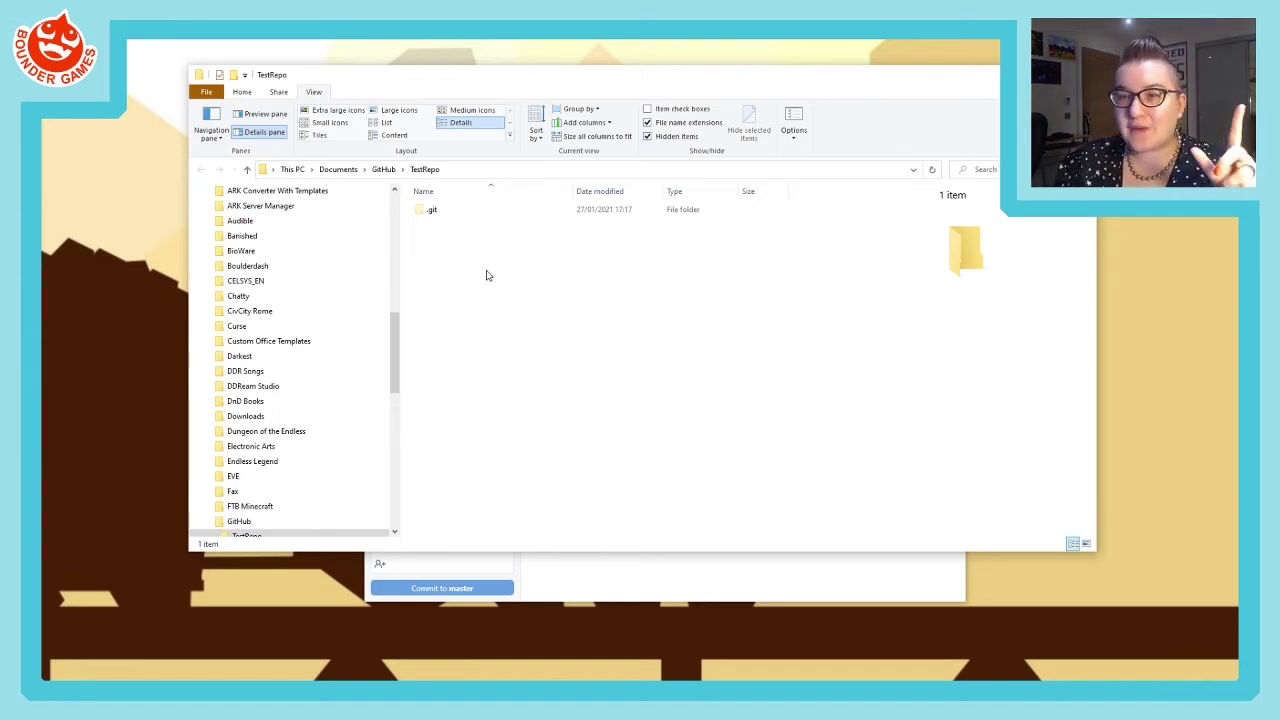
- Create a new text document named Test.txt in TestRepo and open it in Notepad
right_click(453, 253)
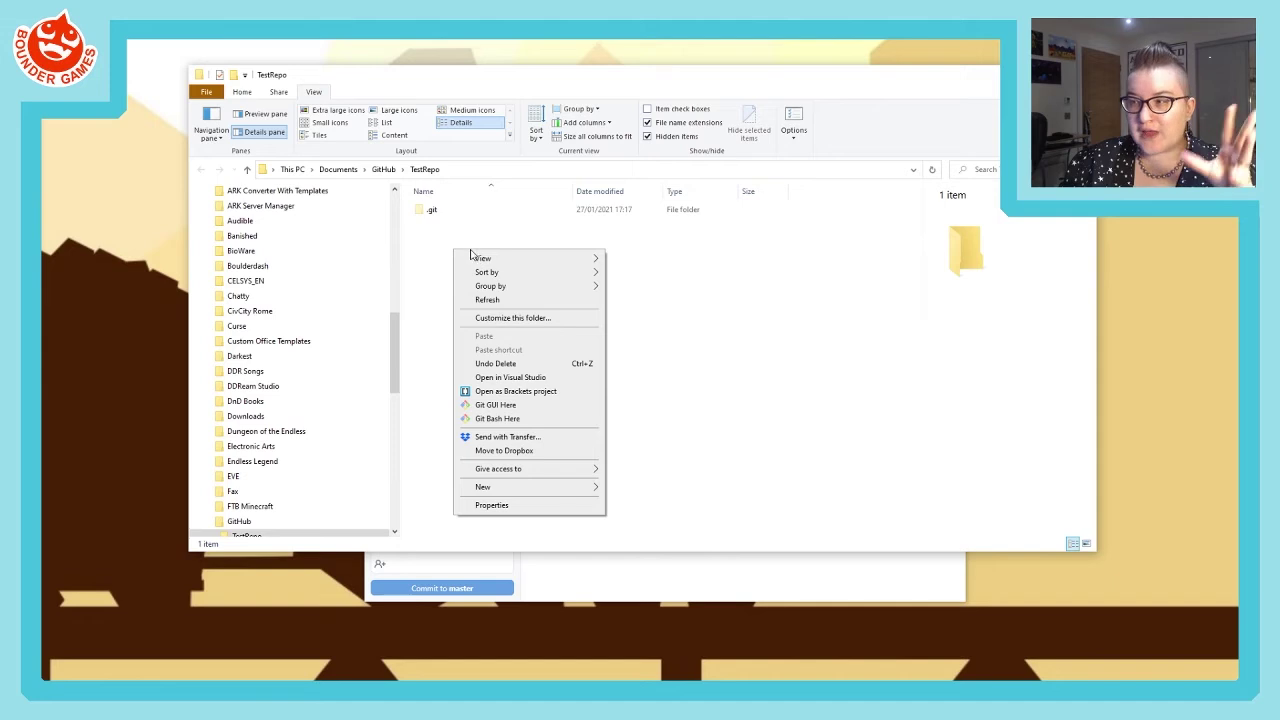
left_click(440, 250)
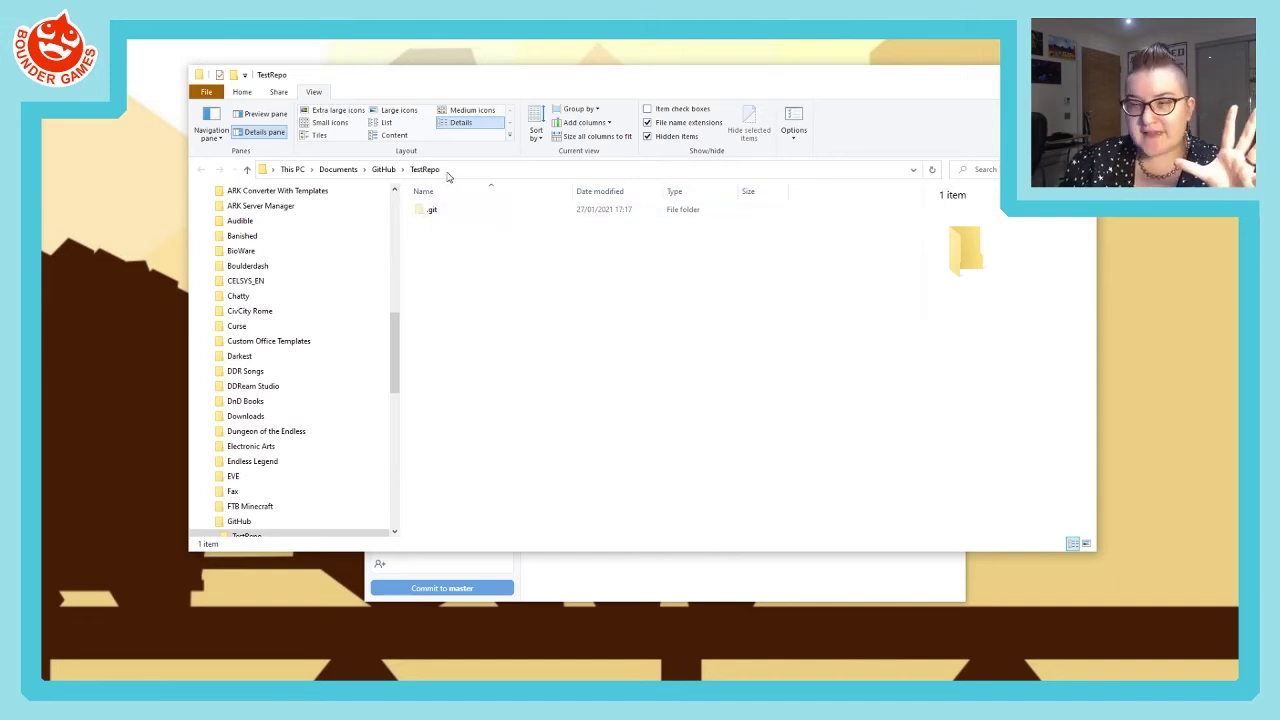
right_click(487, 307)
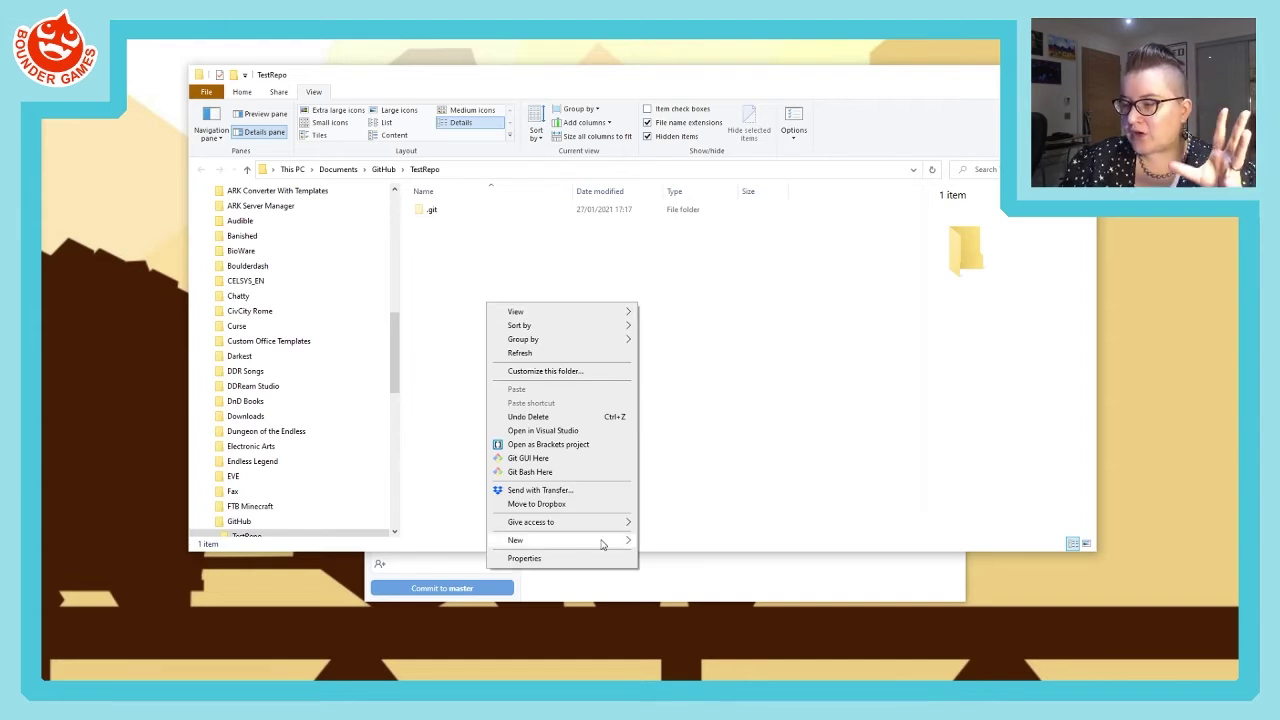
mouse_move(603, 544)
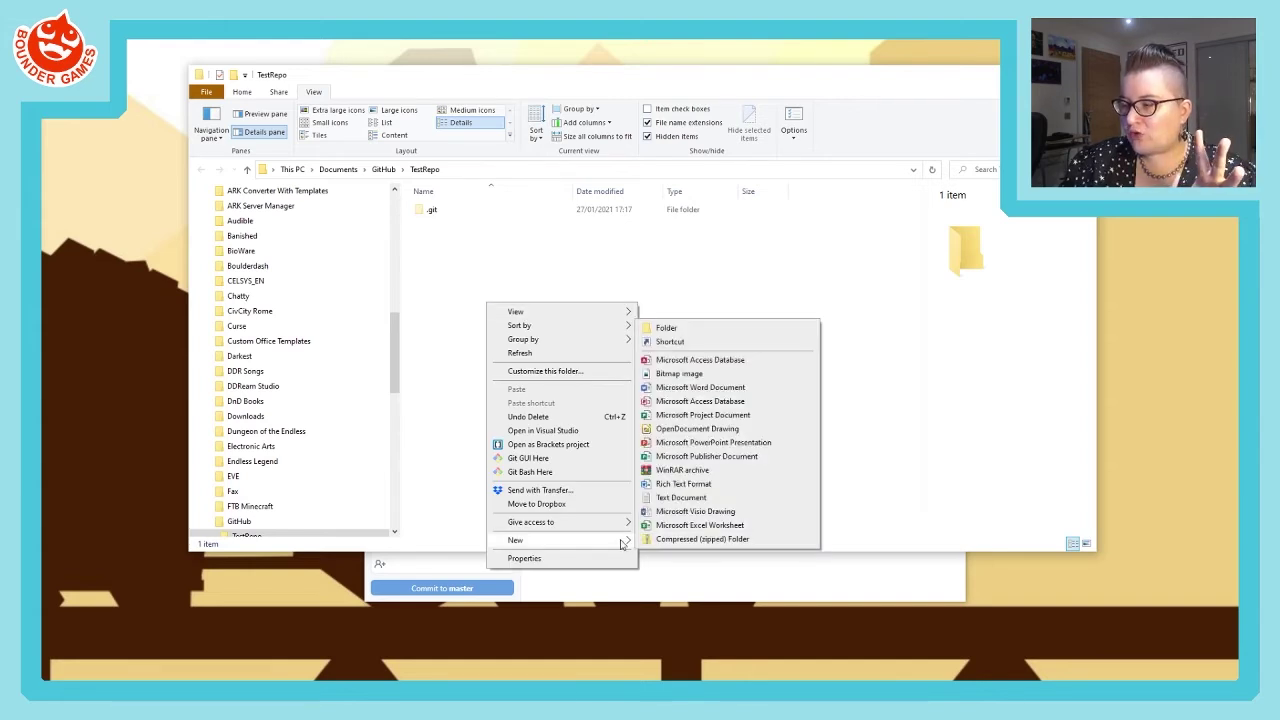
left_click(704, 499)
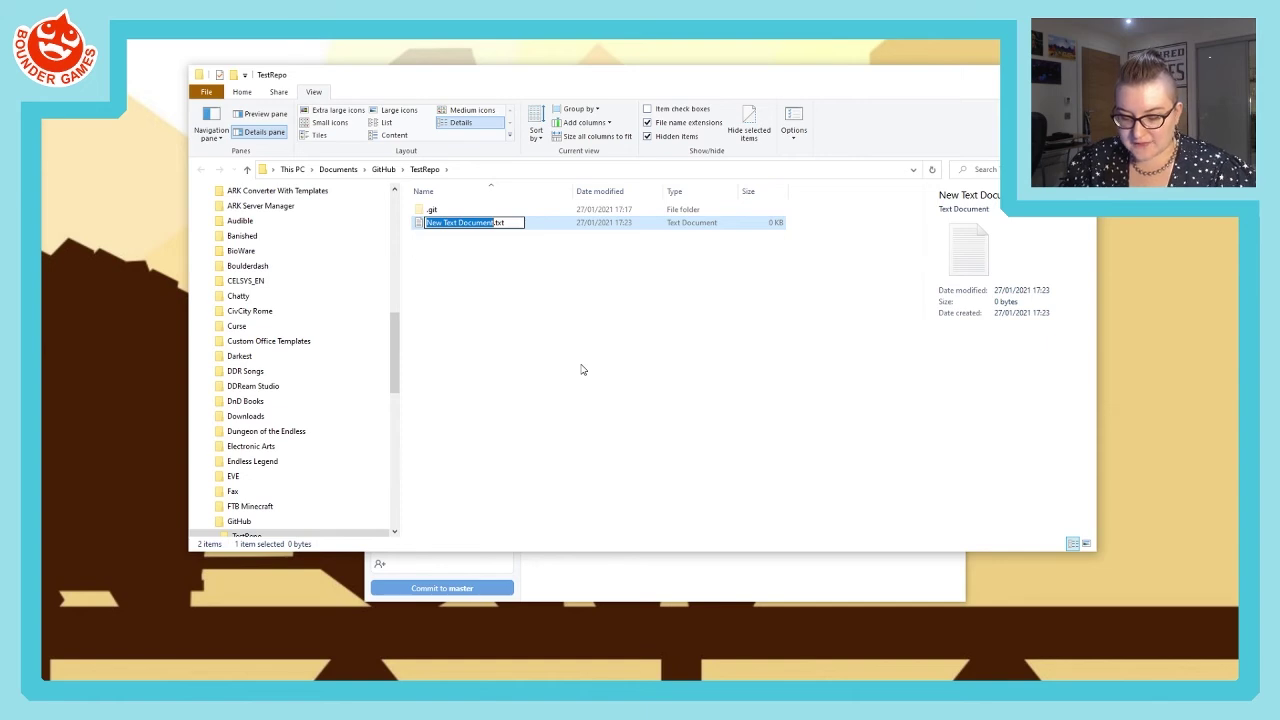
type("Test")
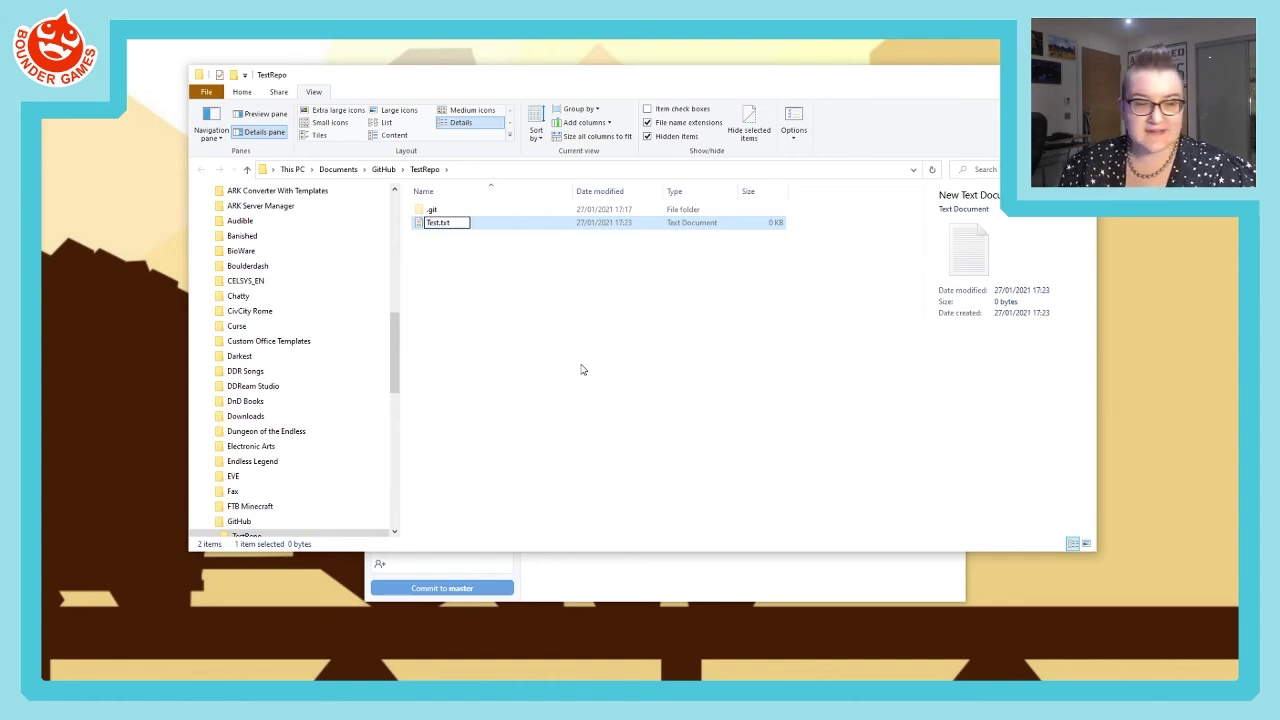
key("Return")
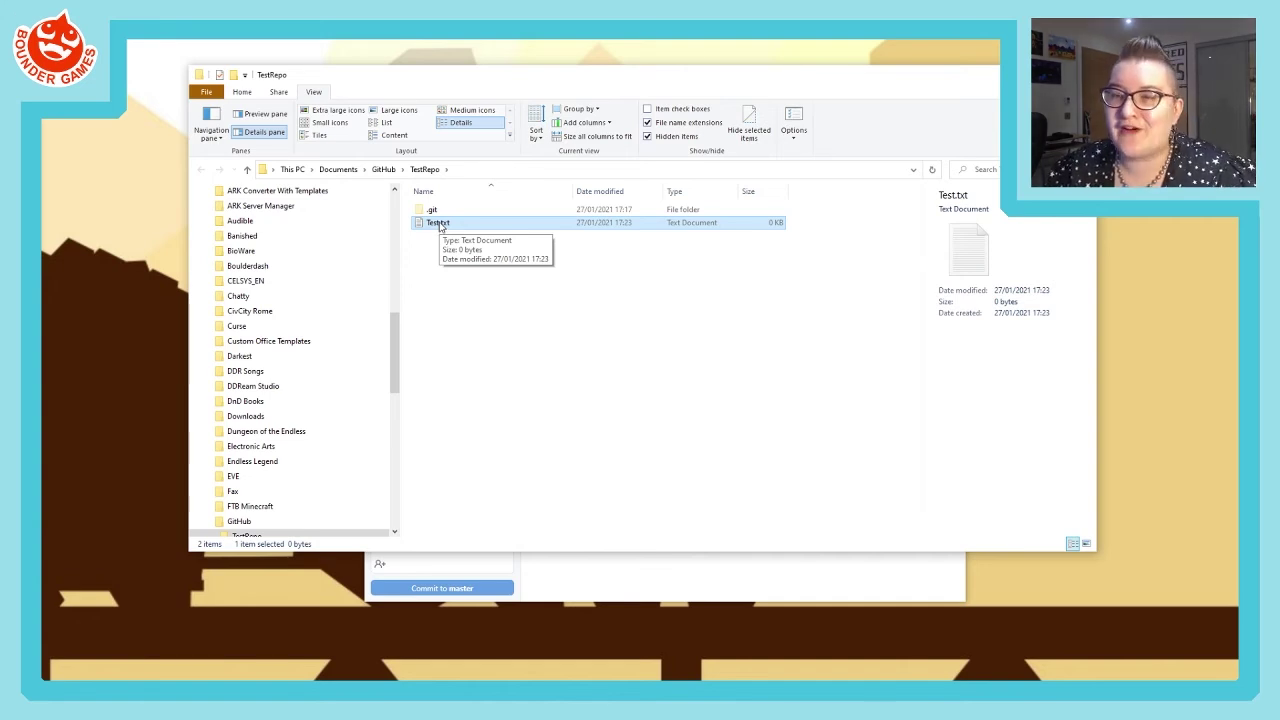
left_click(46, 147)
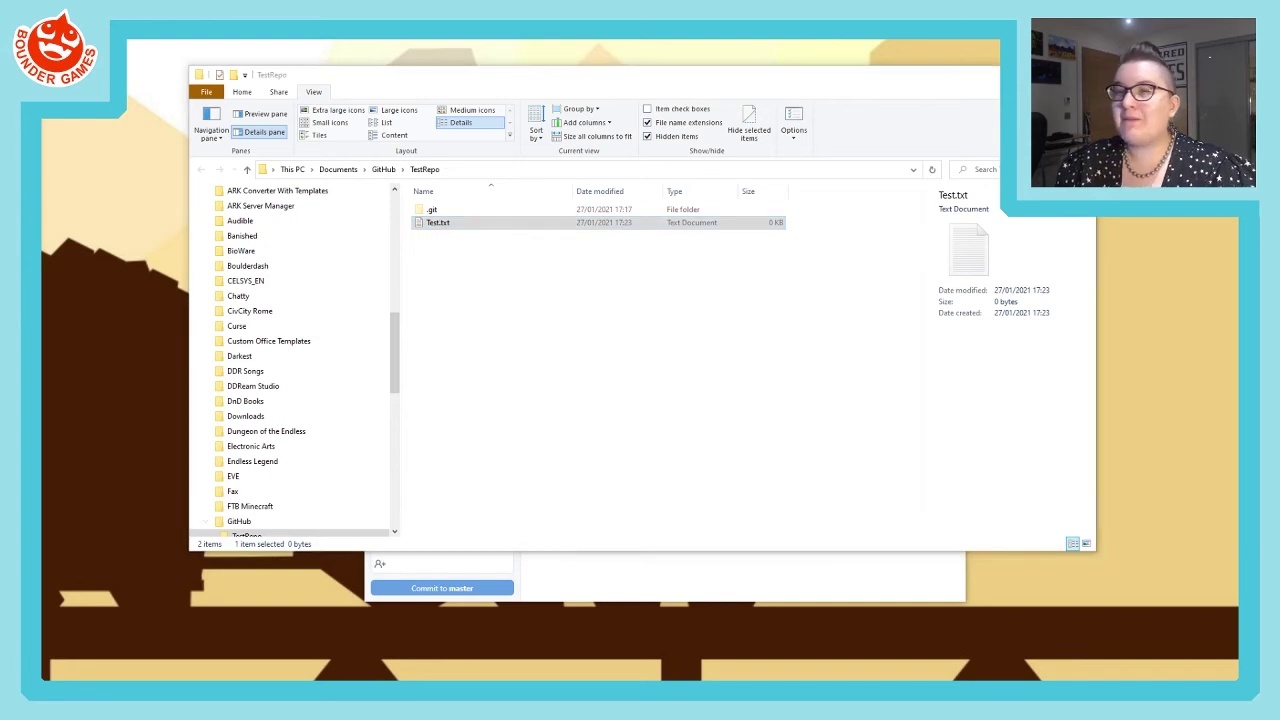
left_click_drag(672, 120, 786, 122)
- Write 'This is a test.' in Test.txt, save it with Ctrl+S, and close Notepad
left_click_drag(478, 122, 302, 69)
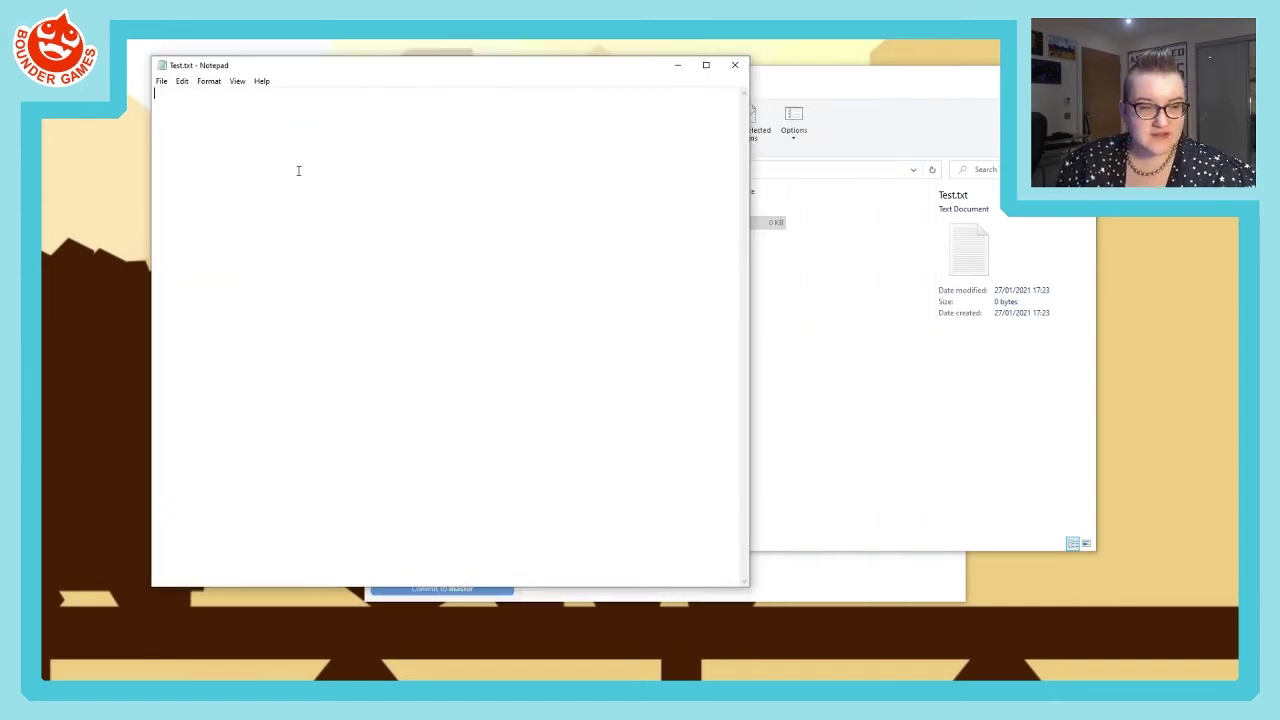
type("This is a test.")
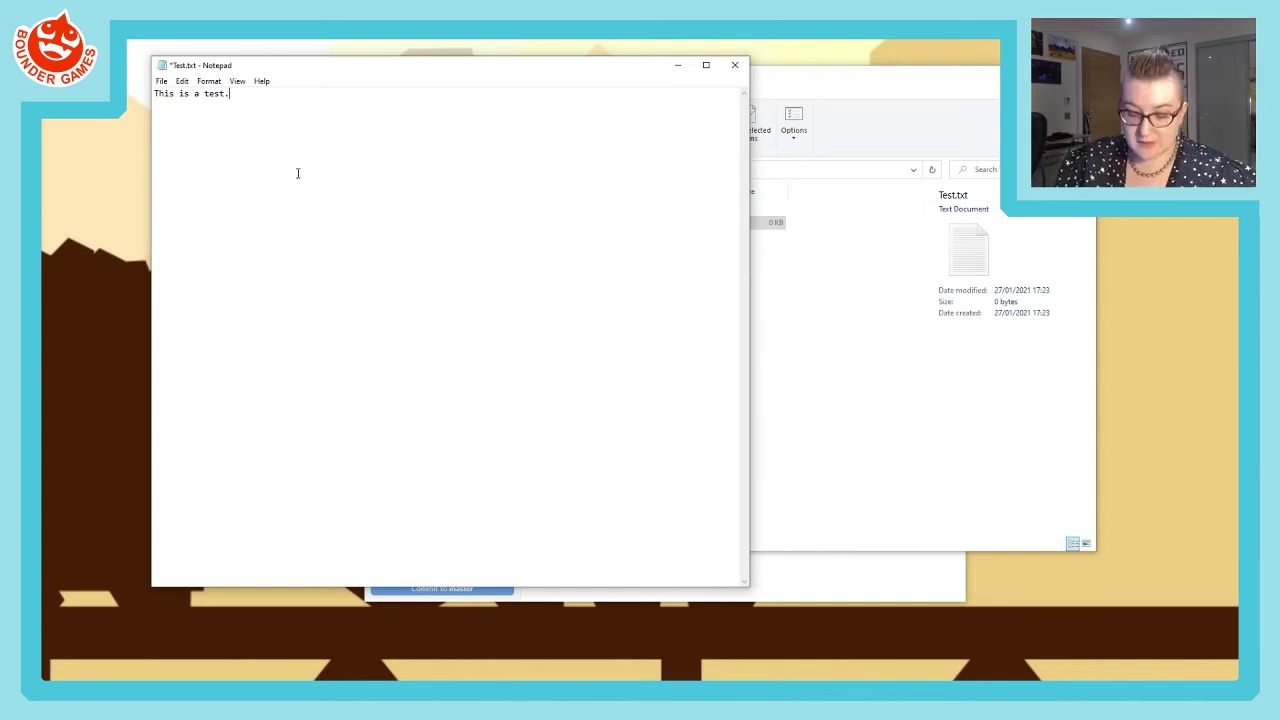
key("ctrl+s")
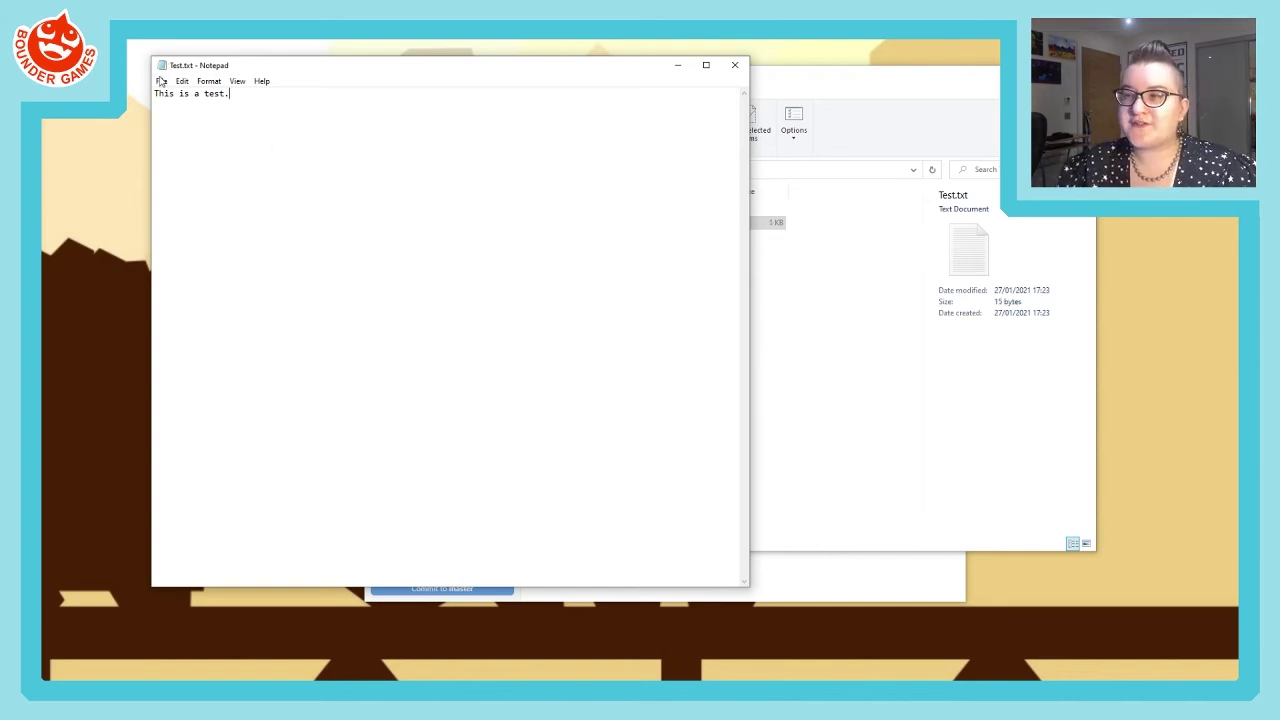
left_click(735, 66)
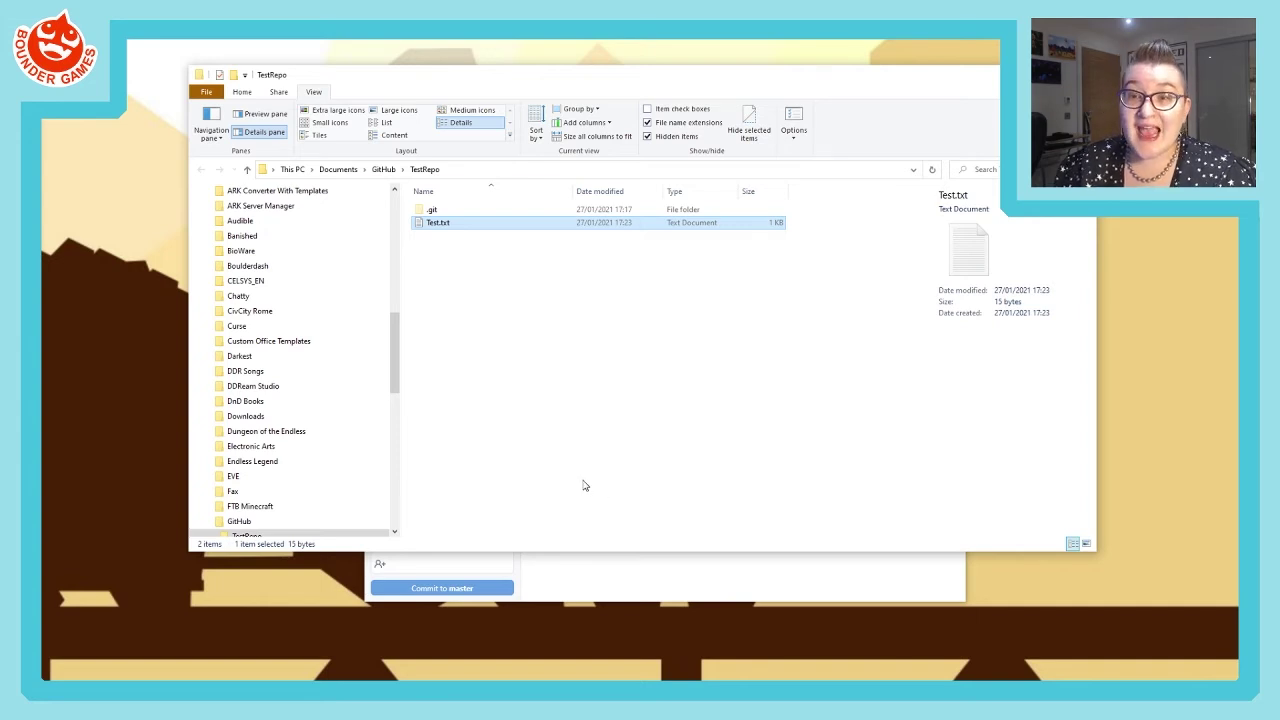
left_click(650, 586)
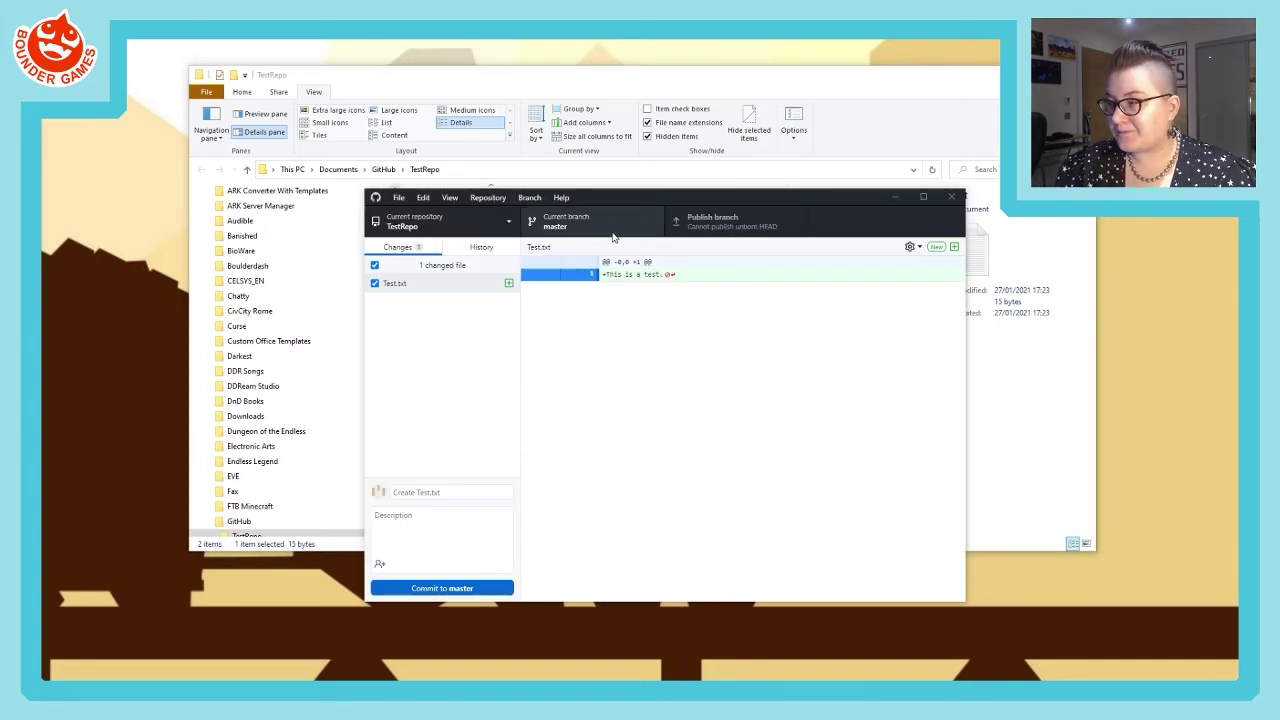
left_click_drag(623, 198, 561, 125)
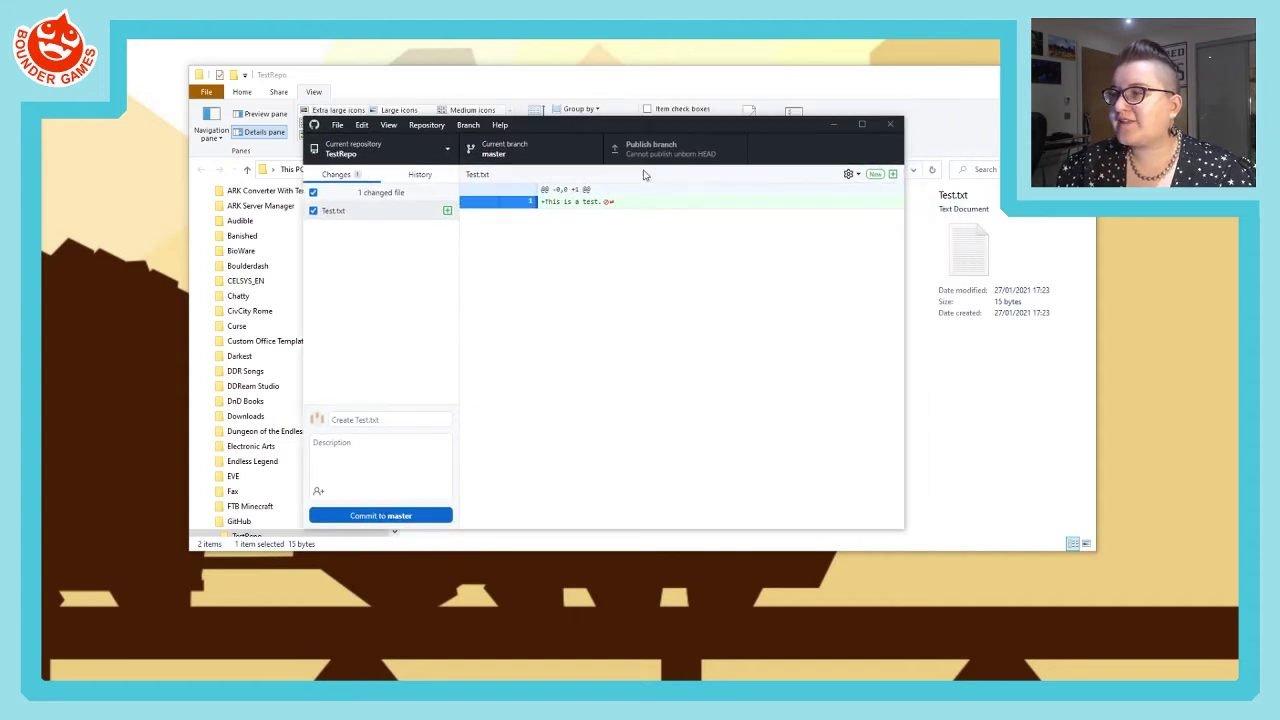
left_click(978, 75)
left_click_drag(677, 119, 755, 168)
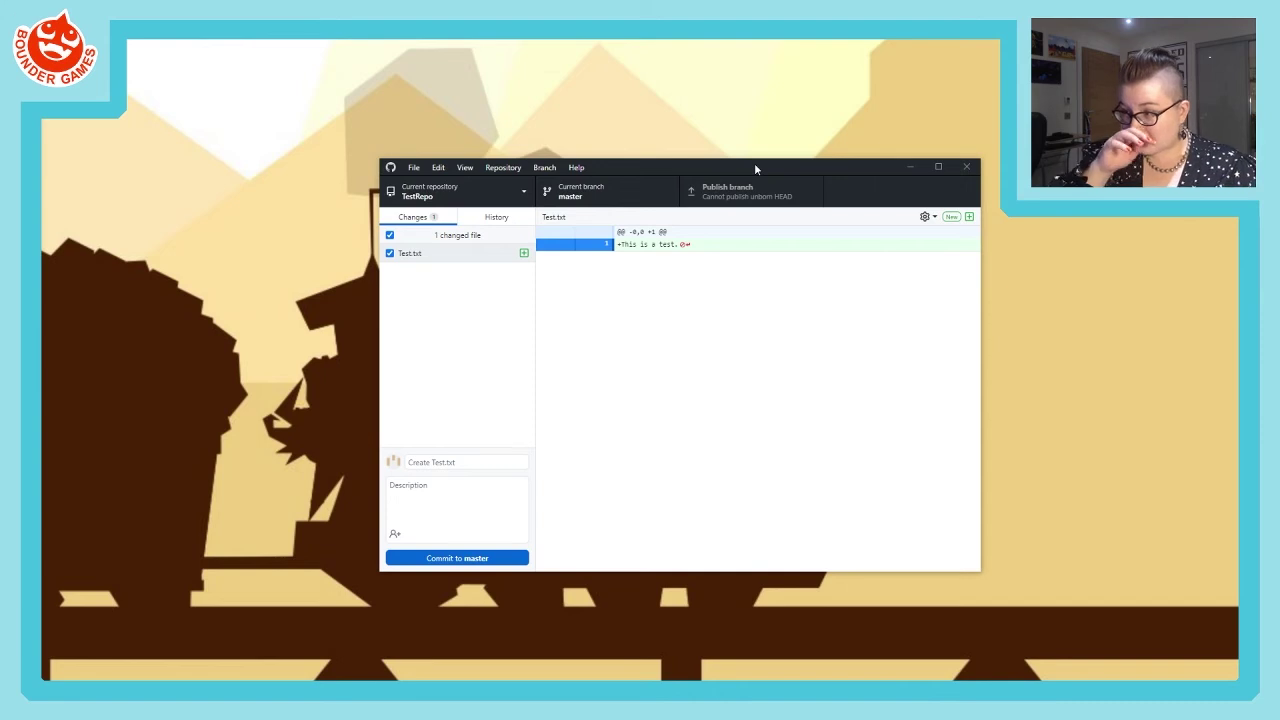
left_click(437, 258)
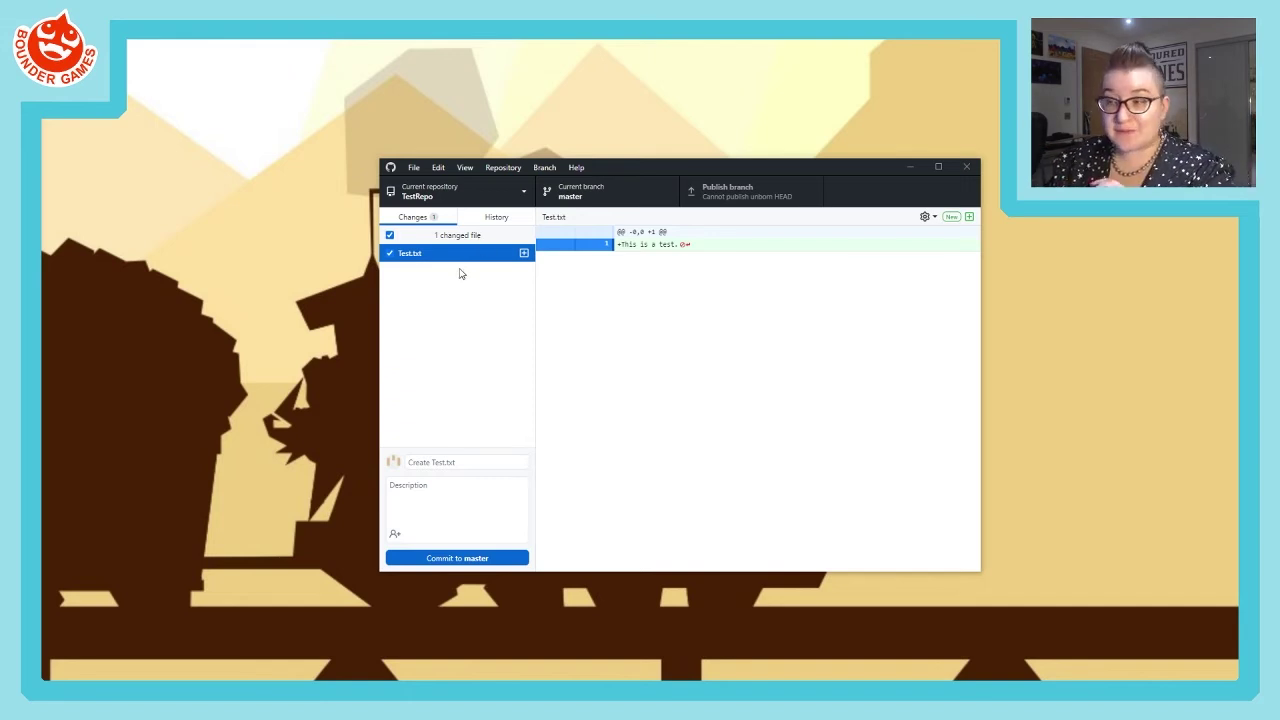
left_click(390, 255)
left_click(390, 257)
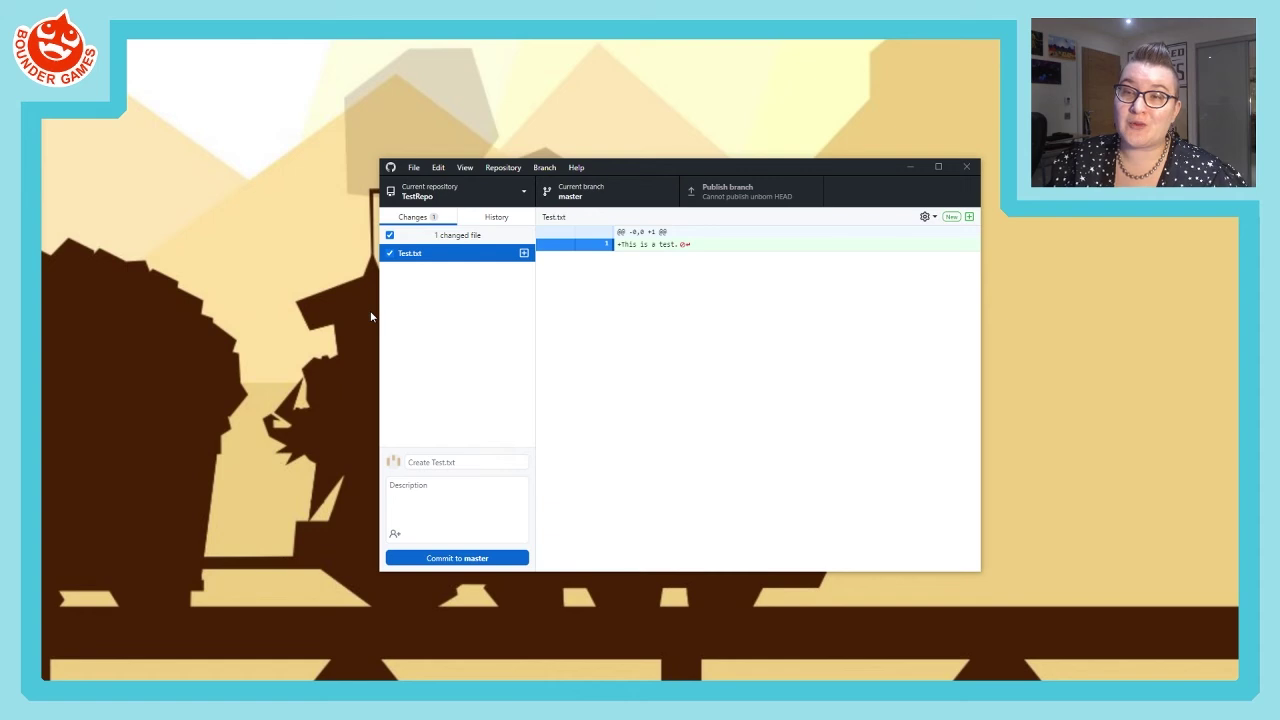
- Enter 'Added a test text file.' as the commit summary for the Test.txt change
left_click(440, 461)
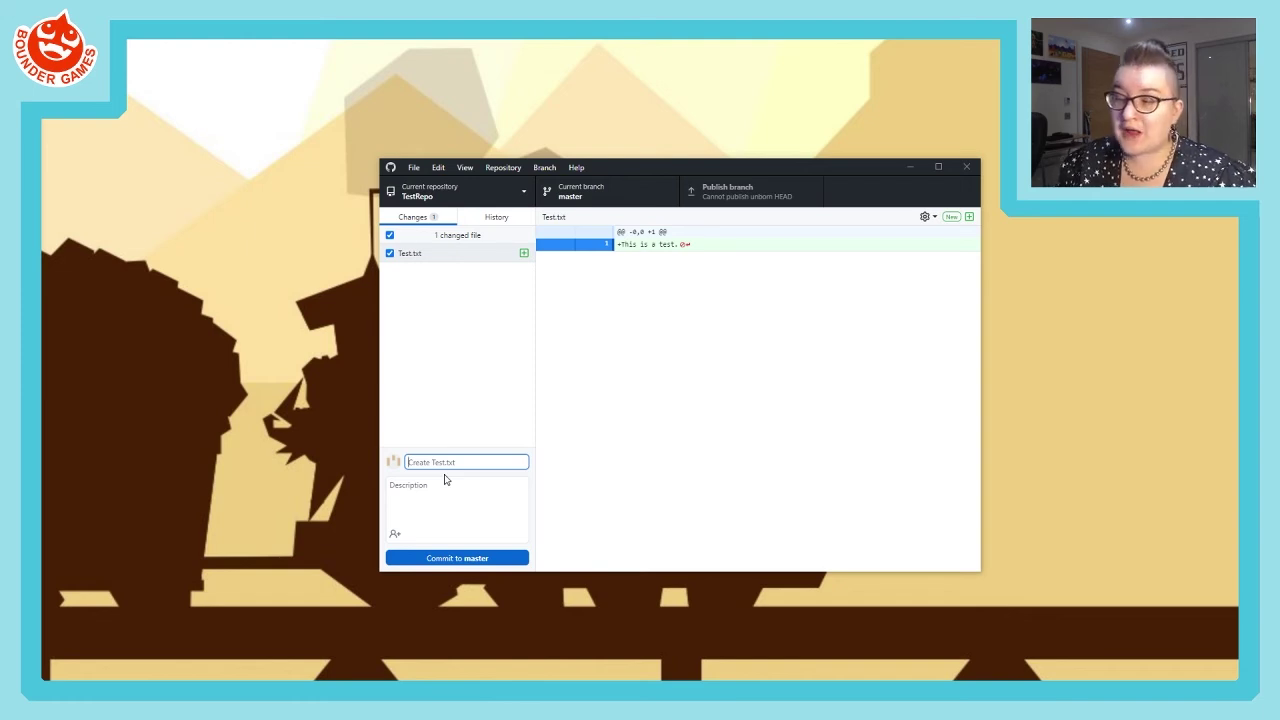
left_click(446, 480)
left_click(440, 462)
left_click(440, 489)
left_click(436, 462)
left_click(427, 487)
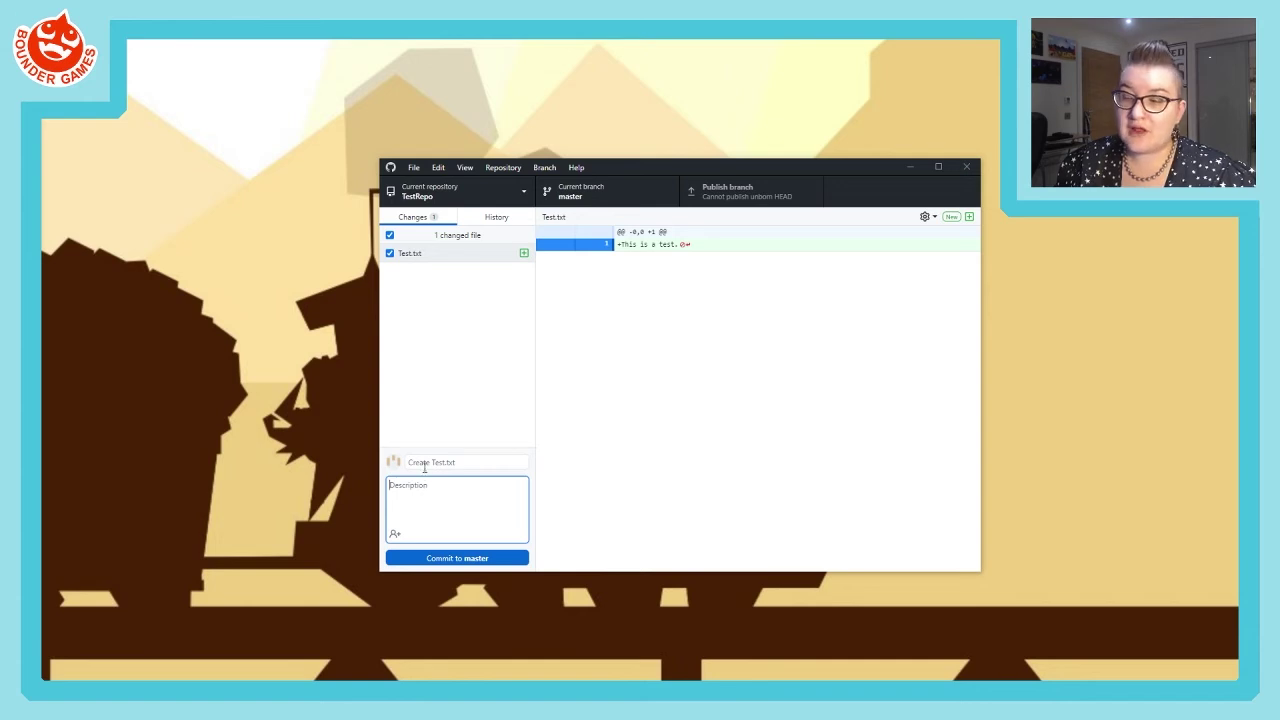
left_click(426, 461)
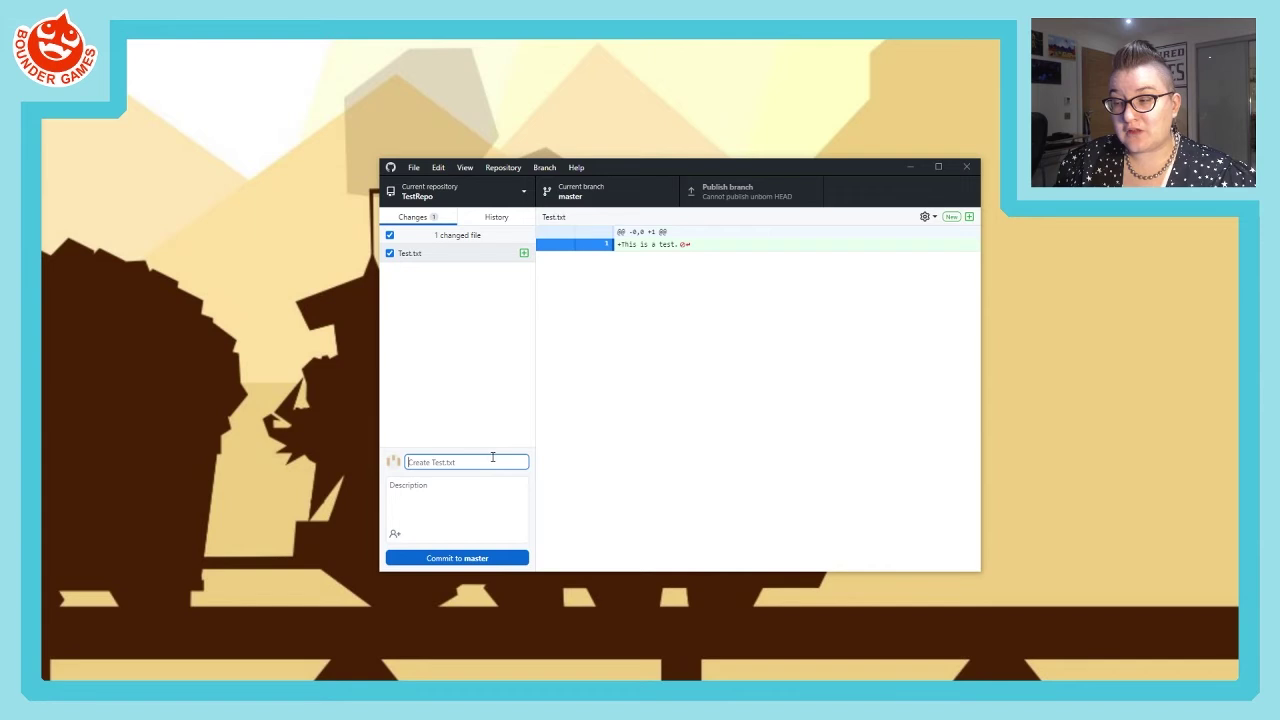
left_click(420, 488)
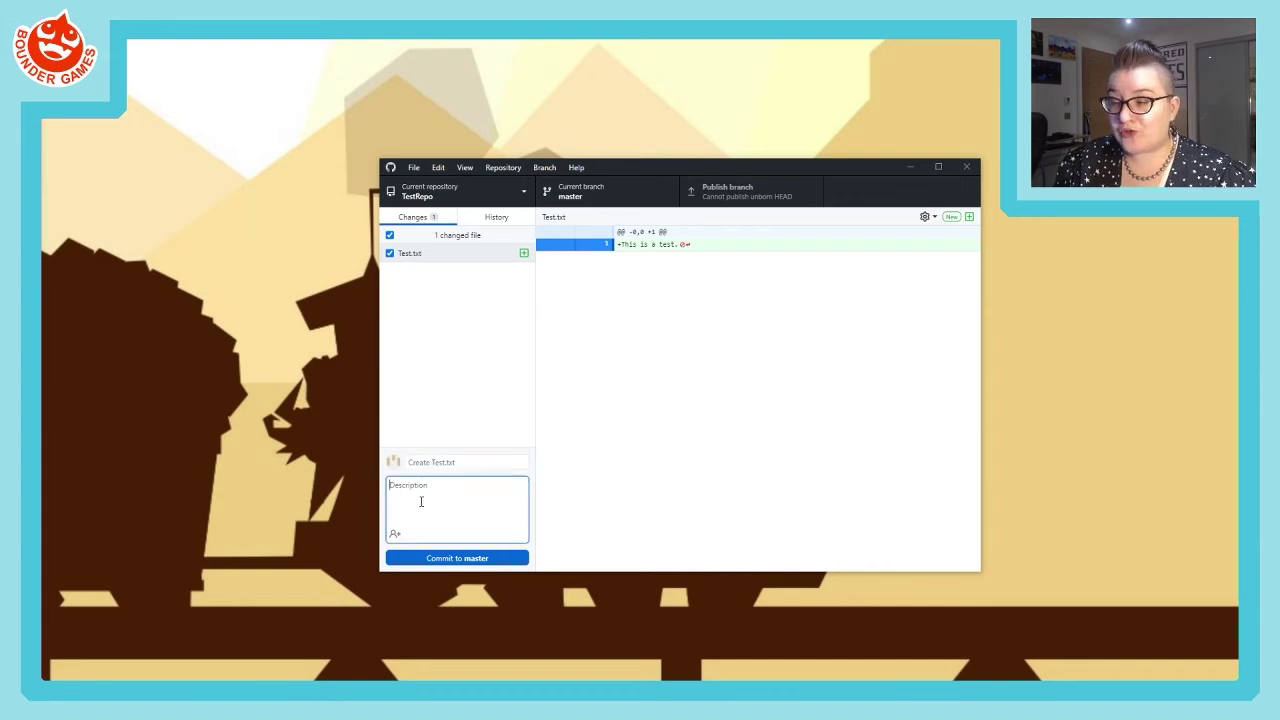
left_click(424, 462)
left_click(425, 485)
left_click(422, 461)
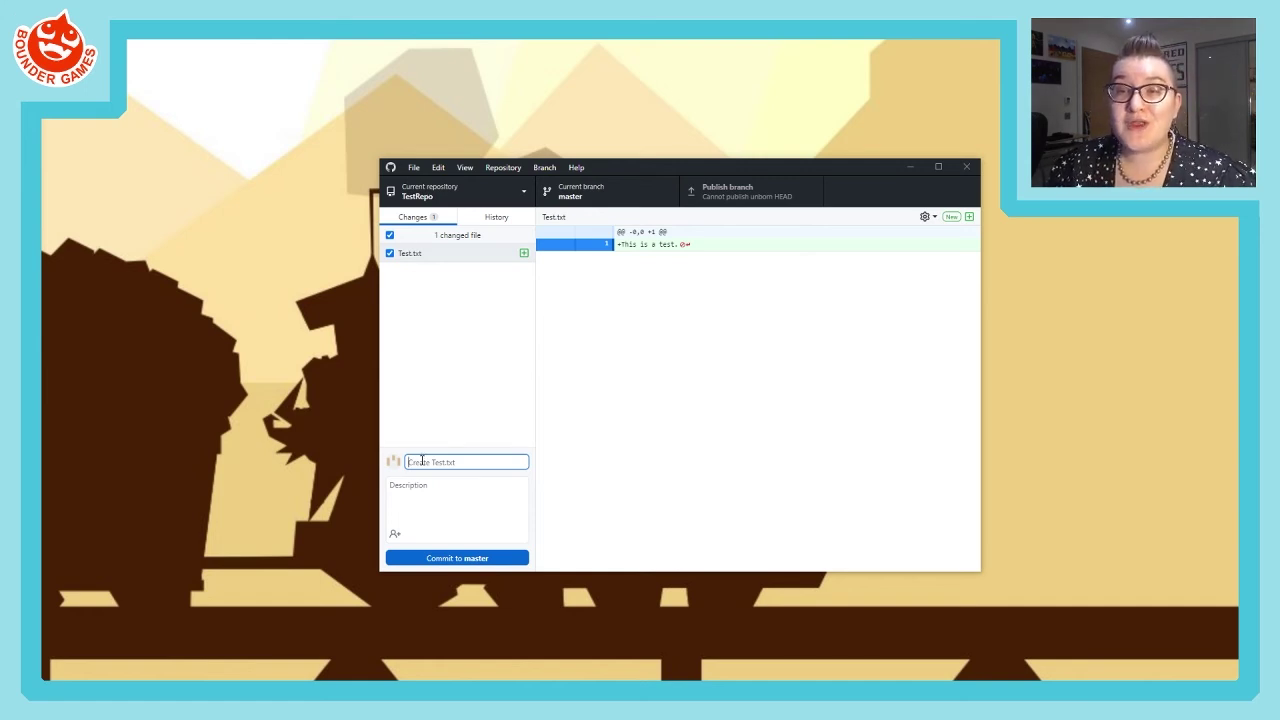
type("Added a test text file")
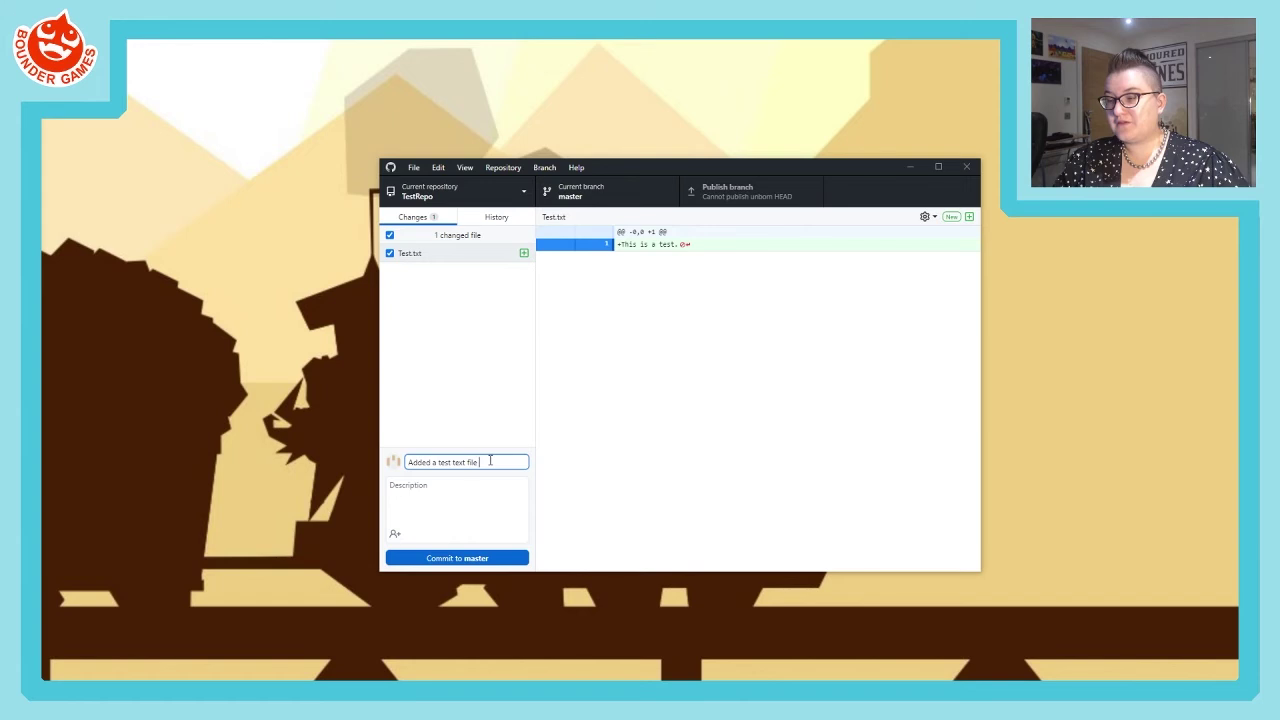
type(".")
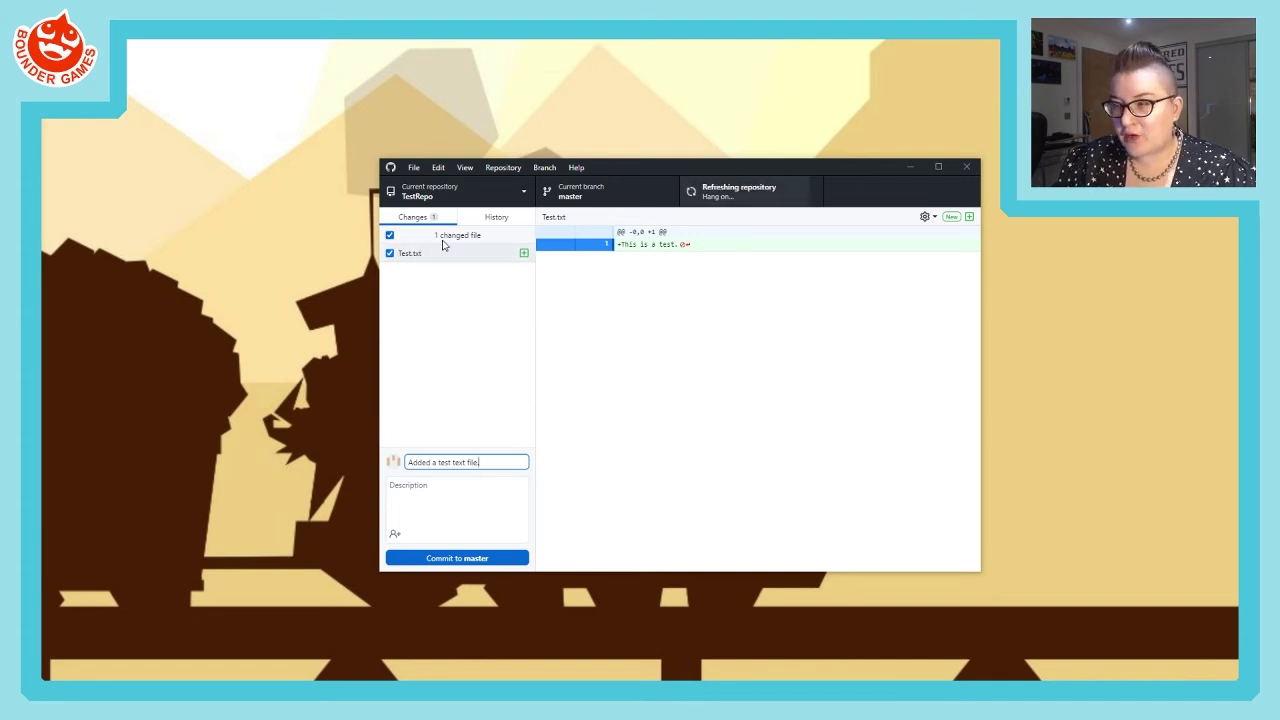
type(".")
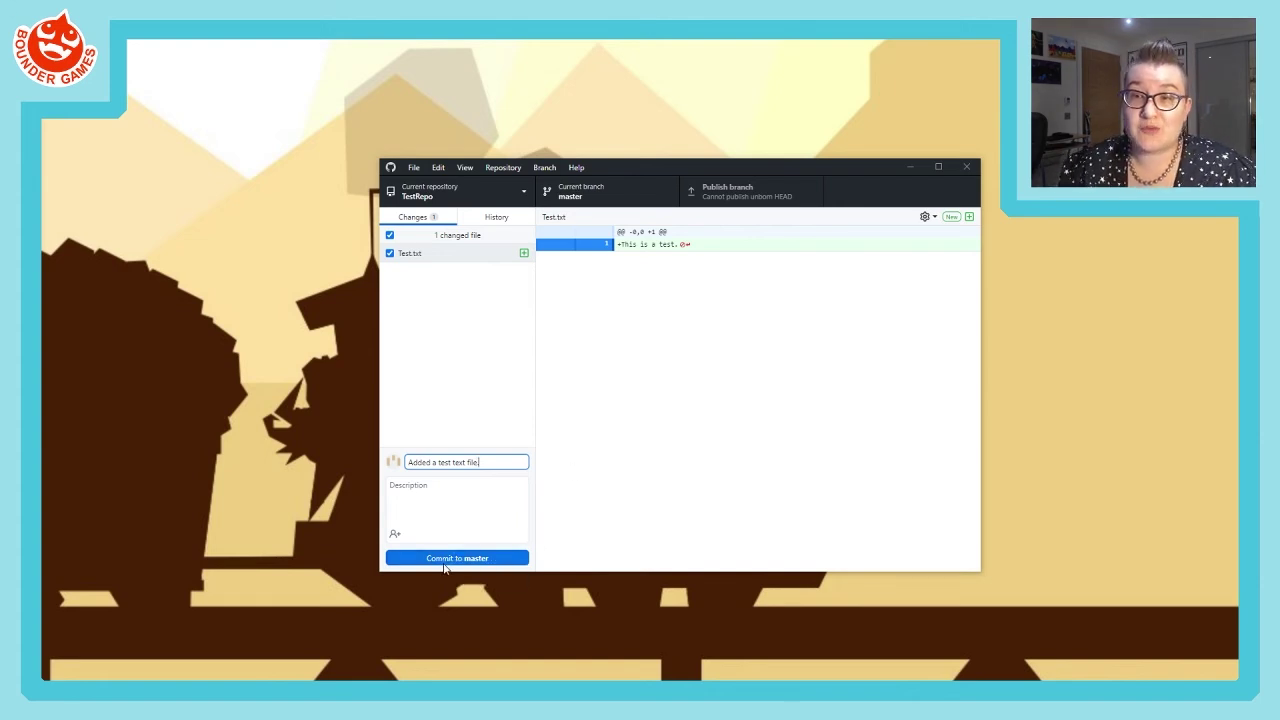
- Commit the Test.txt change to the master branch
left_click(445, 563)
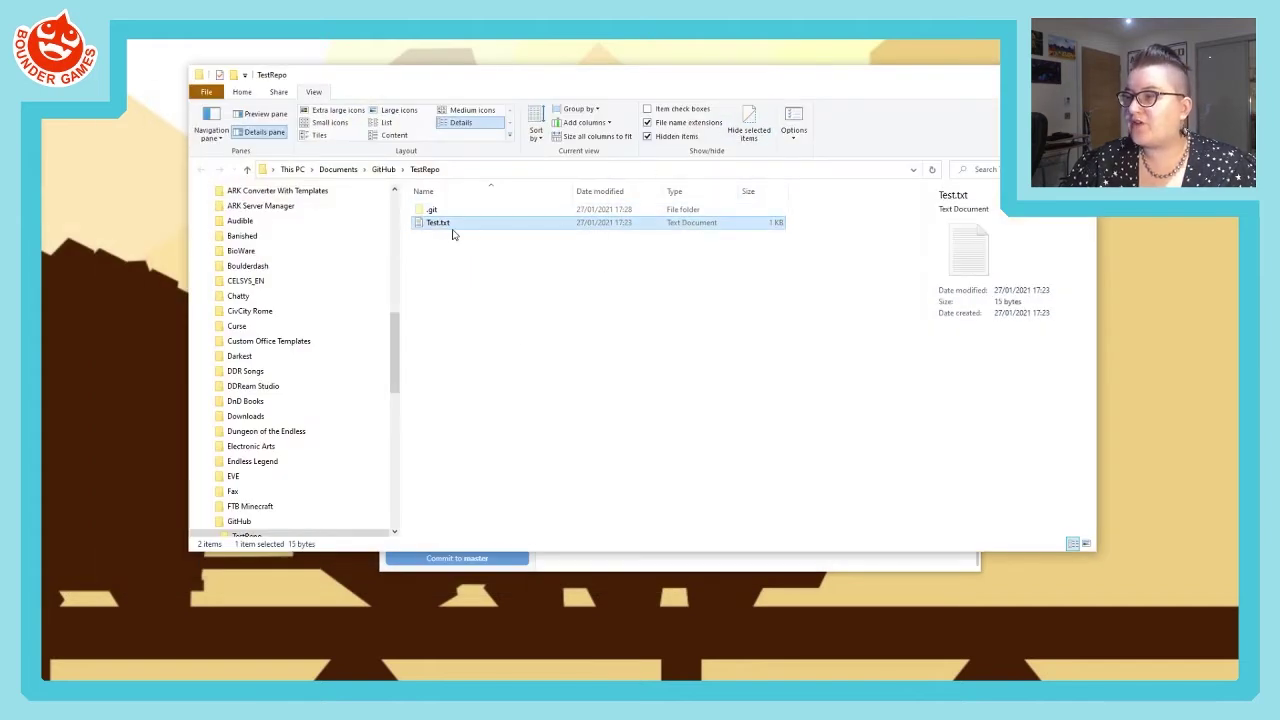
- Check that Test.txt still reads 'This is a test.', then close Notepad and the TestRepo folder
double_click(445, 224)
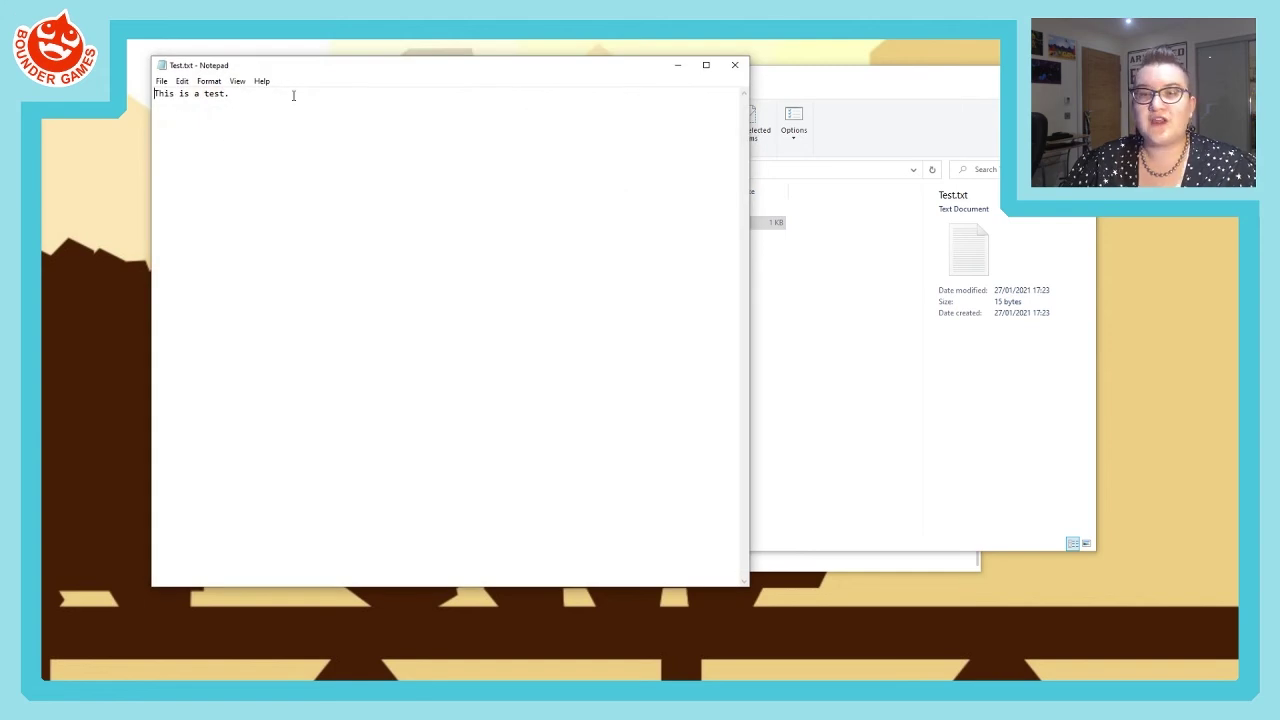
left_click(740, 64)
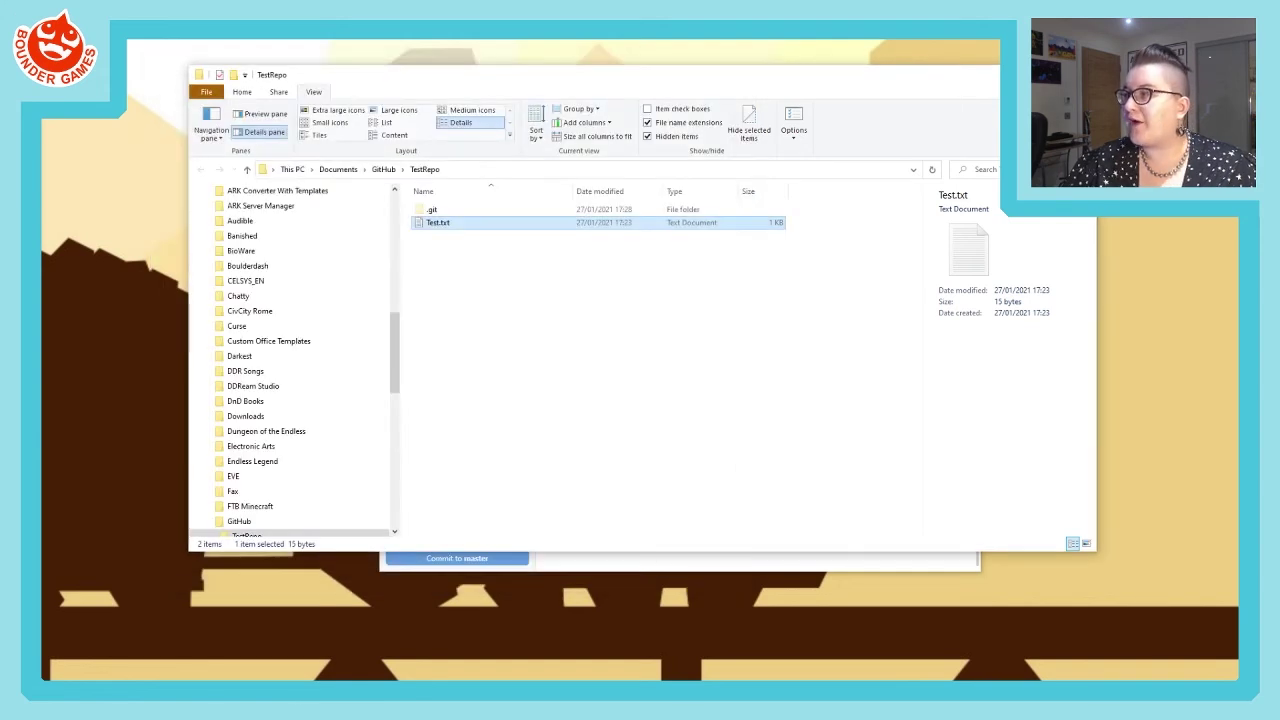
left_click(1080, 74)
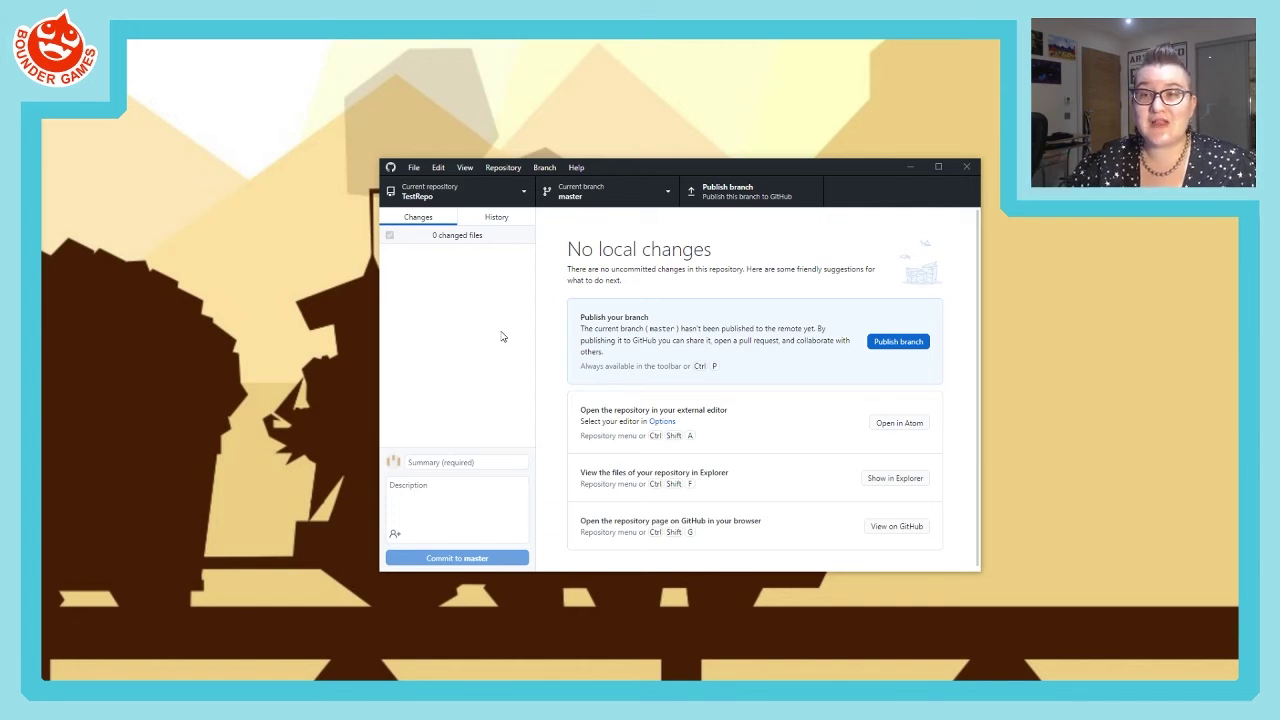
- Inspect the 'Added a test text file.' commit in History, then go back to Changes
left_click(496, 218)
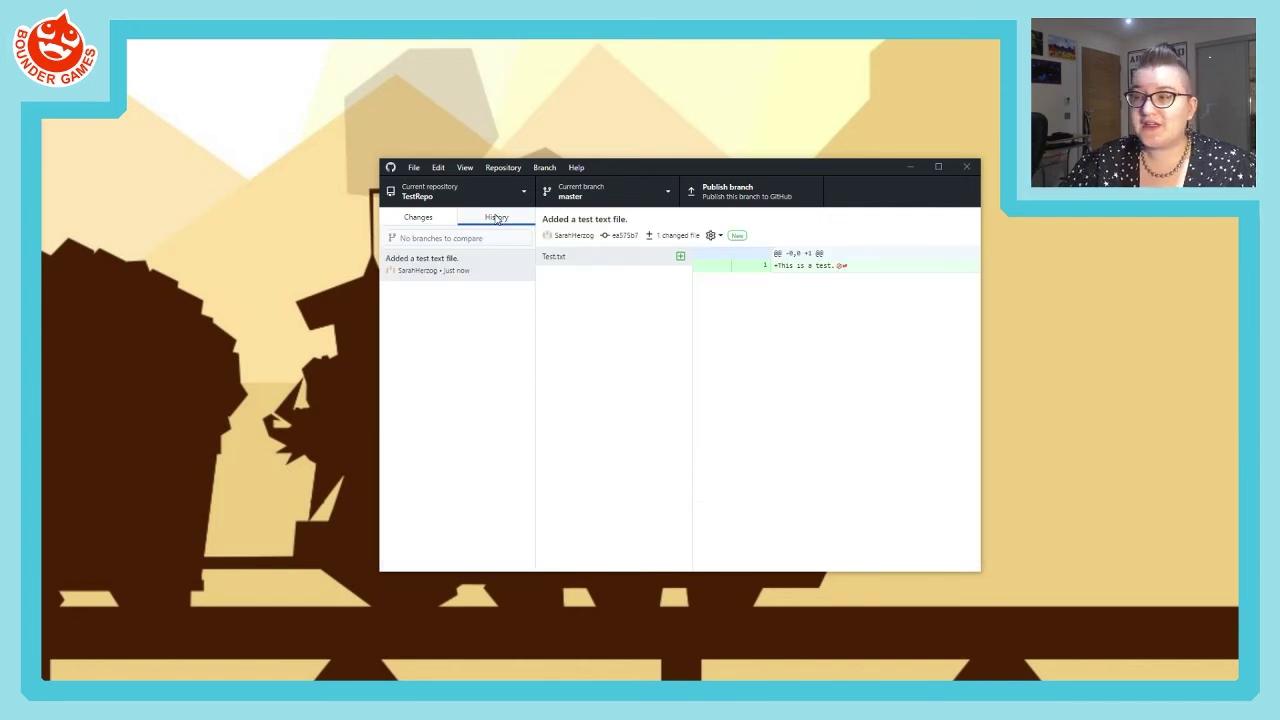
left_click(423, 270)
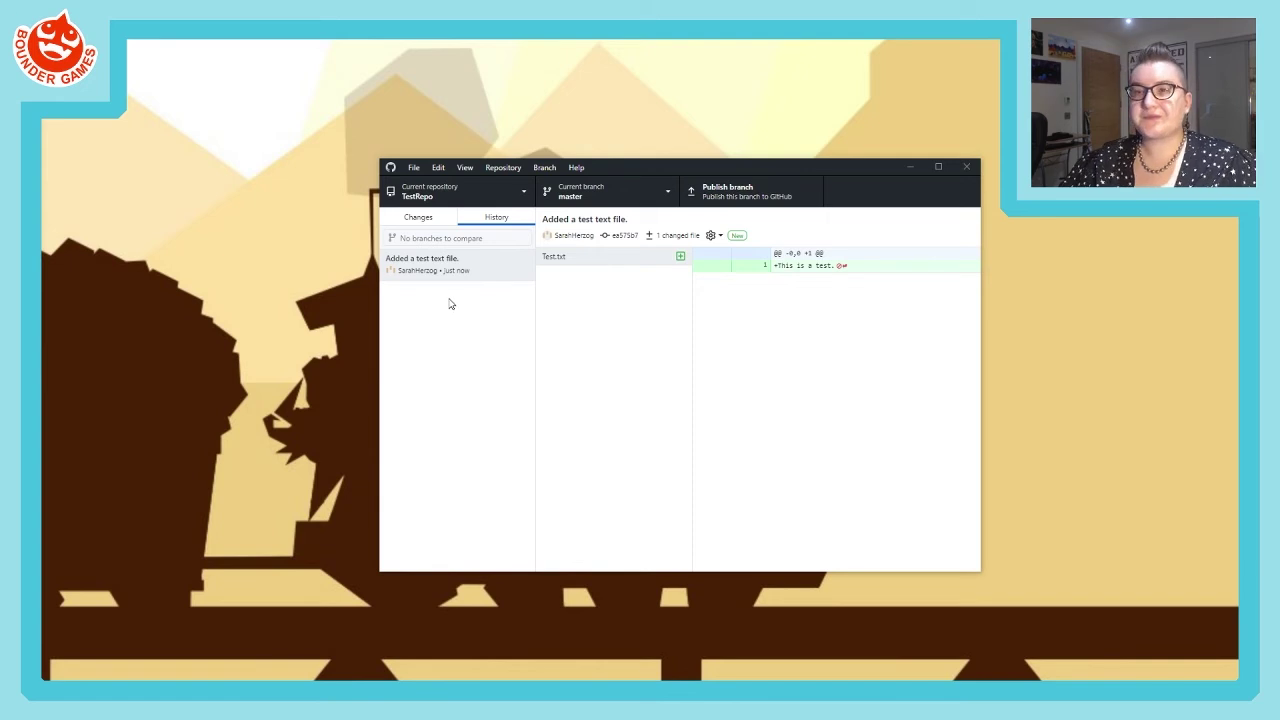
left_click(434, 220)
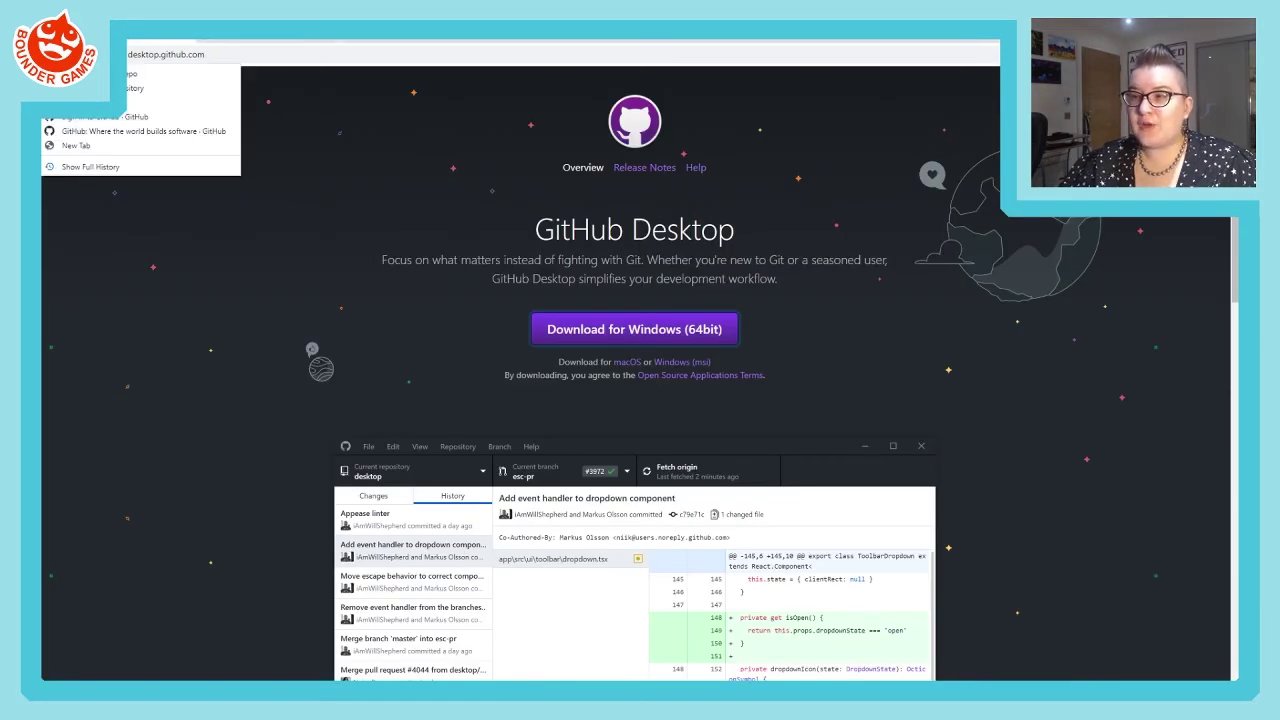
- Open the TestRepo page on github.com, dismiss the Discussions popup, and show the Code tab
left_click(126, 74)
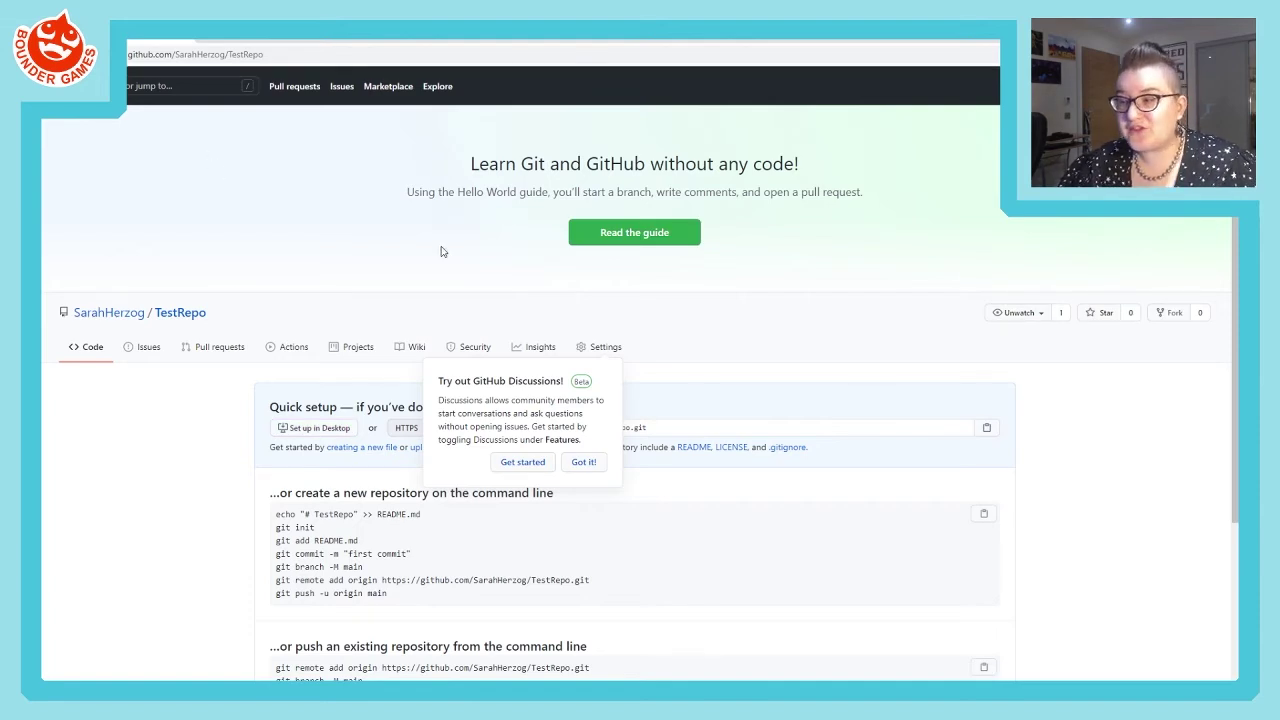
left_click(591, 462)
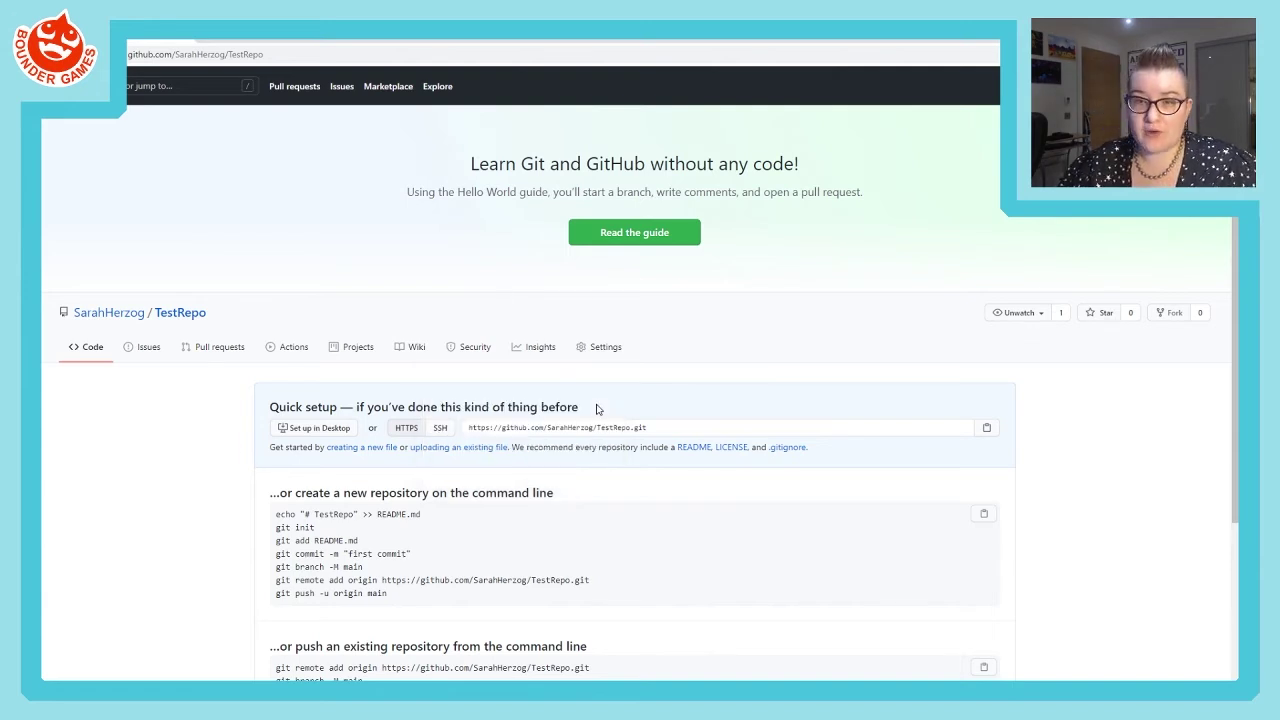
left_click(95, 348)
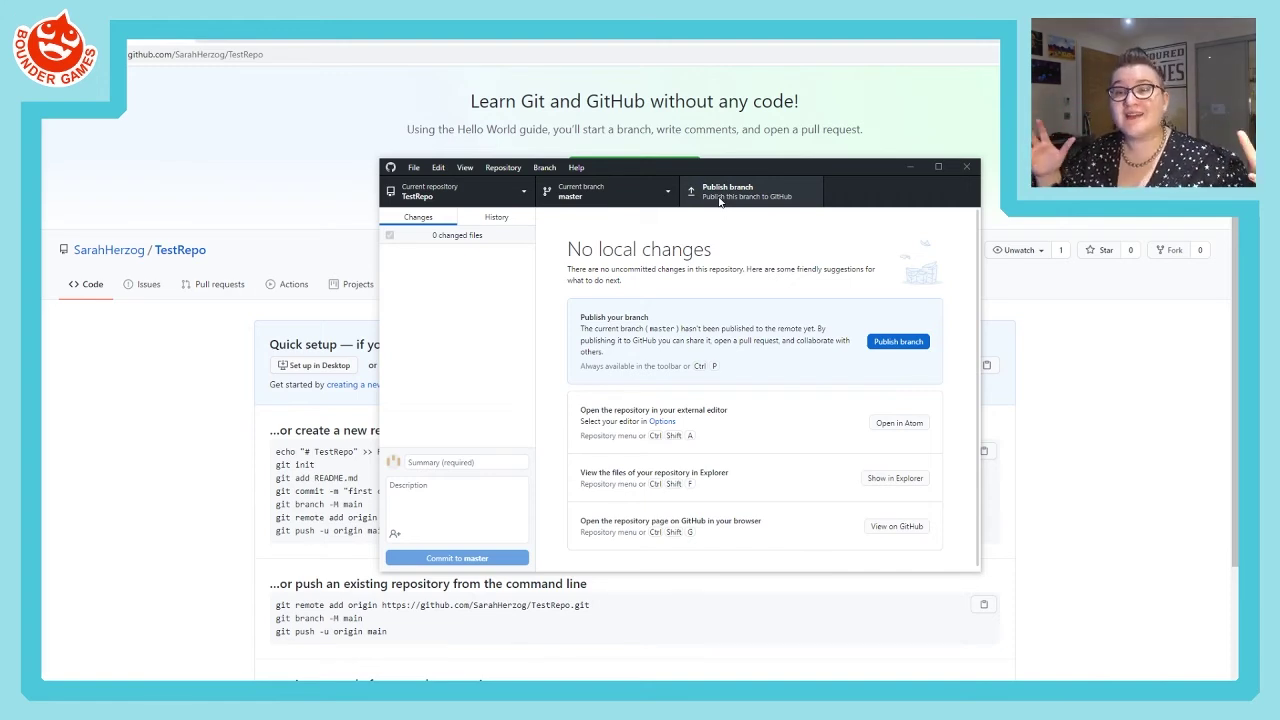
- Publish master to GitHub, verify the commit in History, and return to the browser
left_click(719, 195)
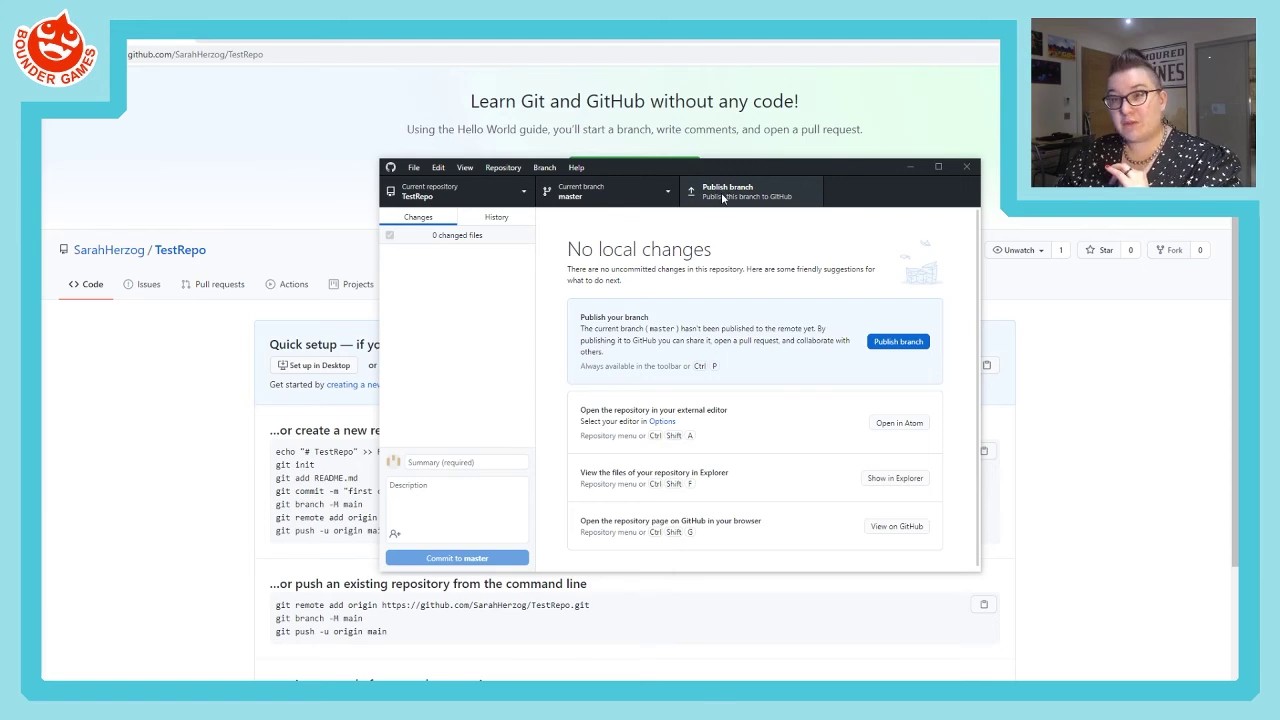
left_click(721, 197)
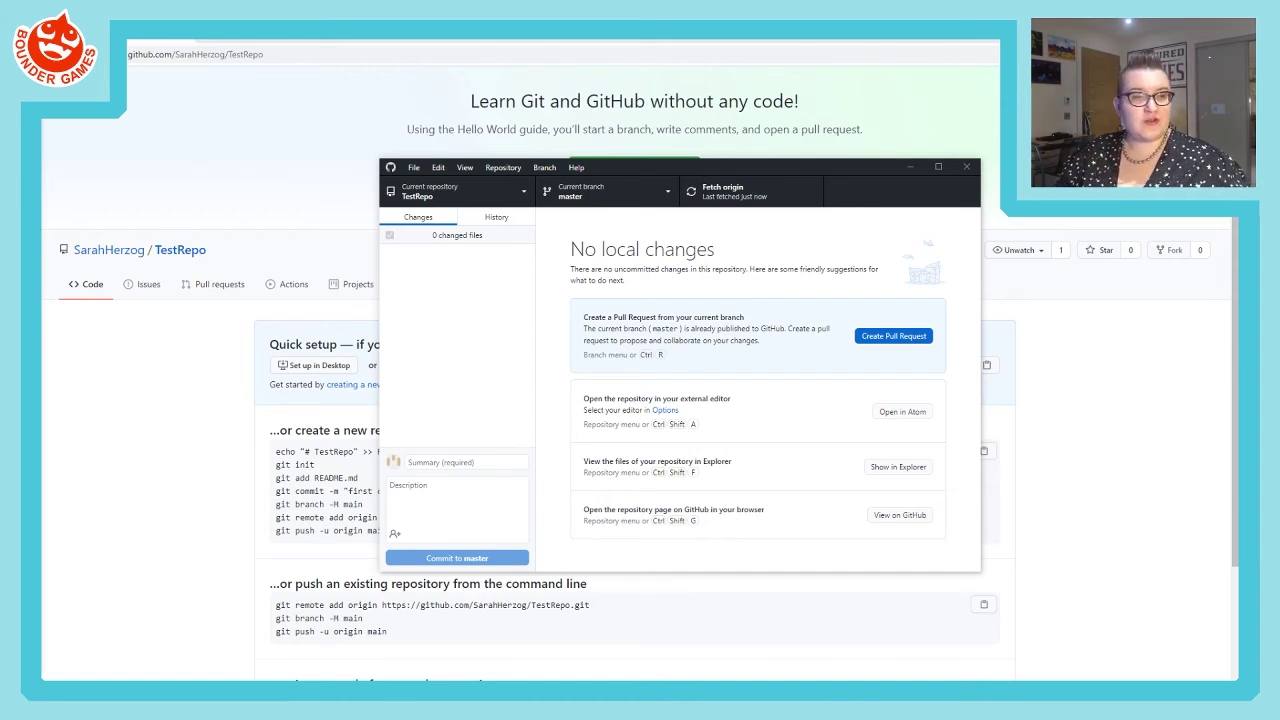
left_click(499, 222)
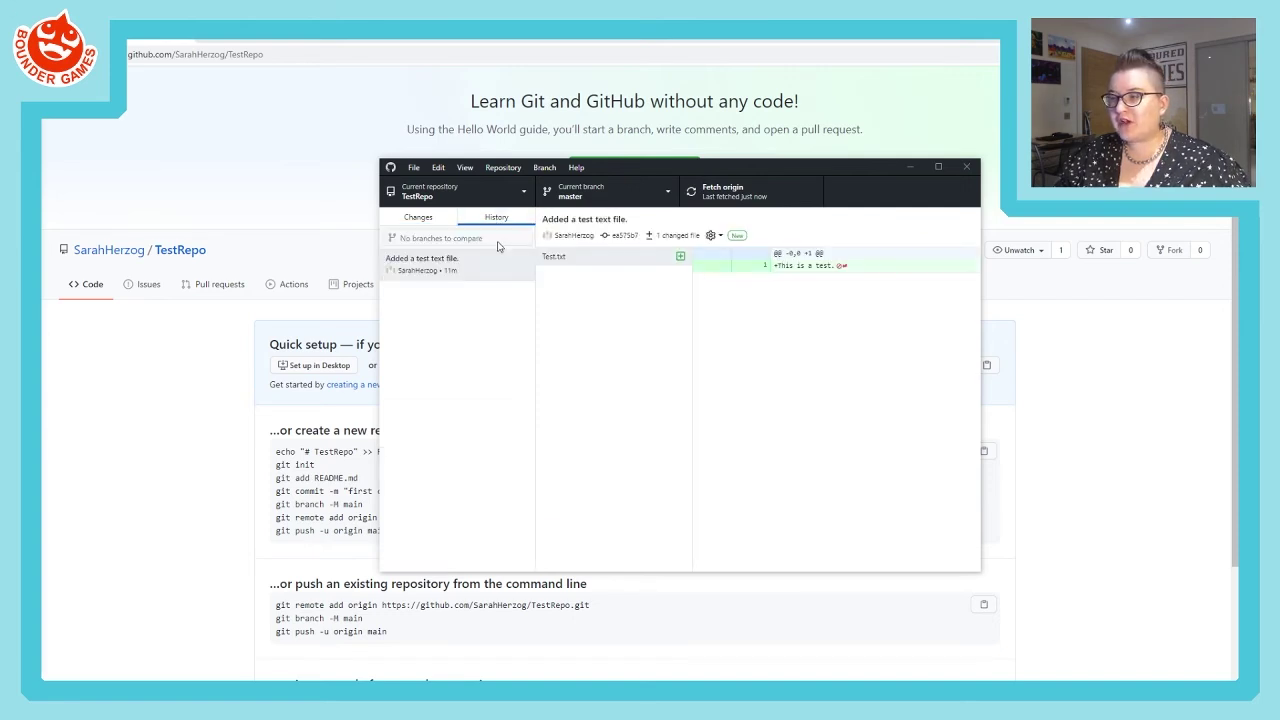
left_click(461, 266)
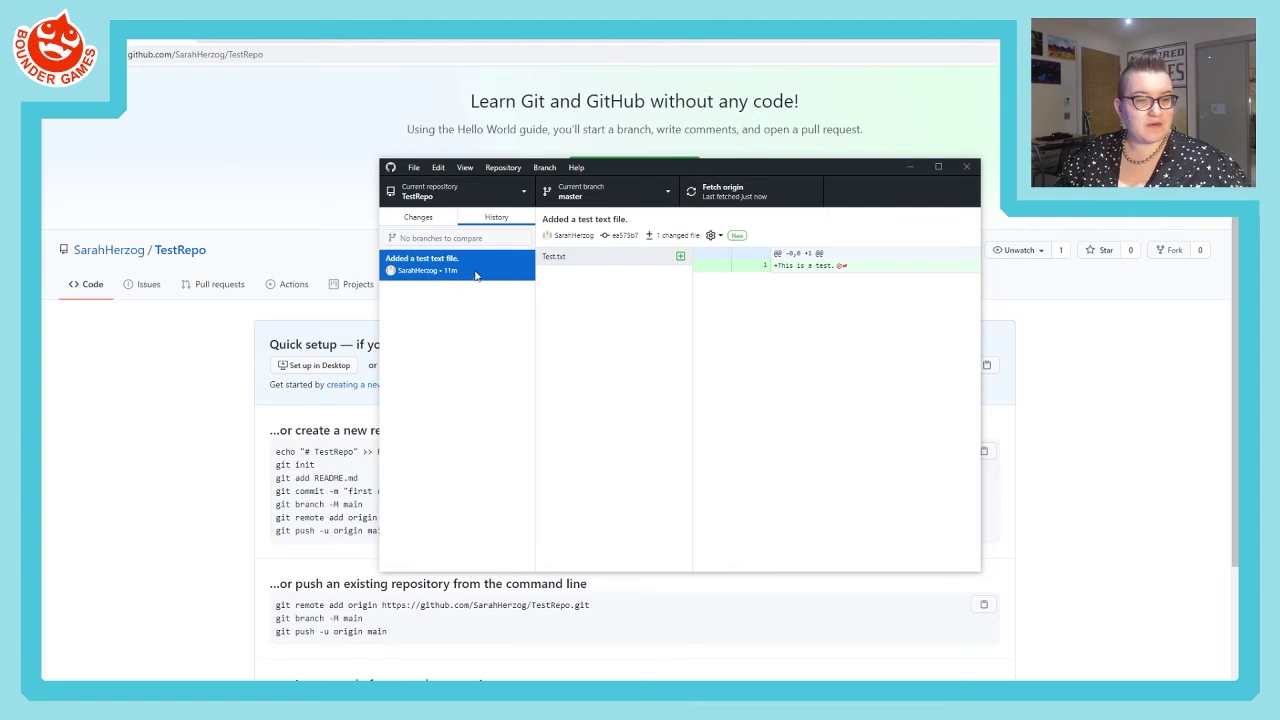
left_click(257, 155)
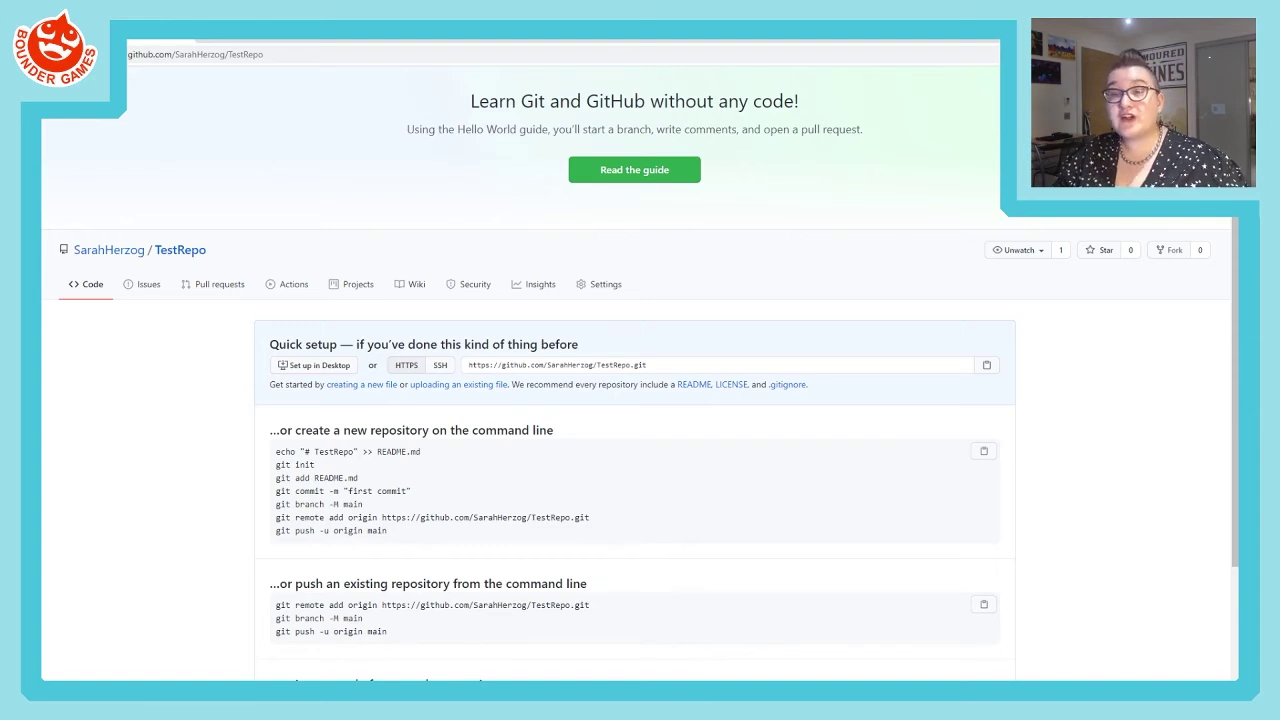
left_click(100, 54)
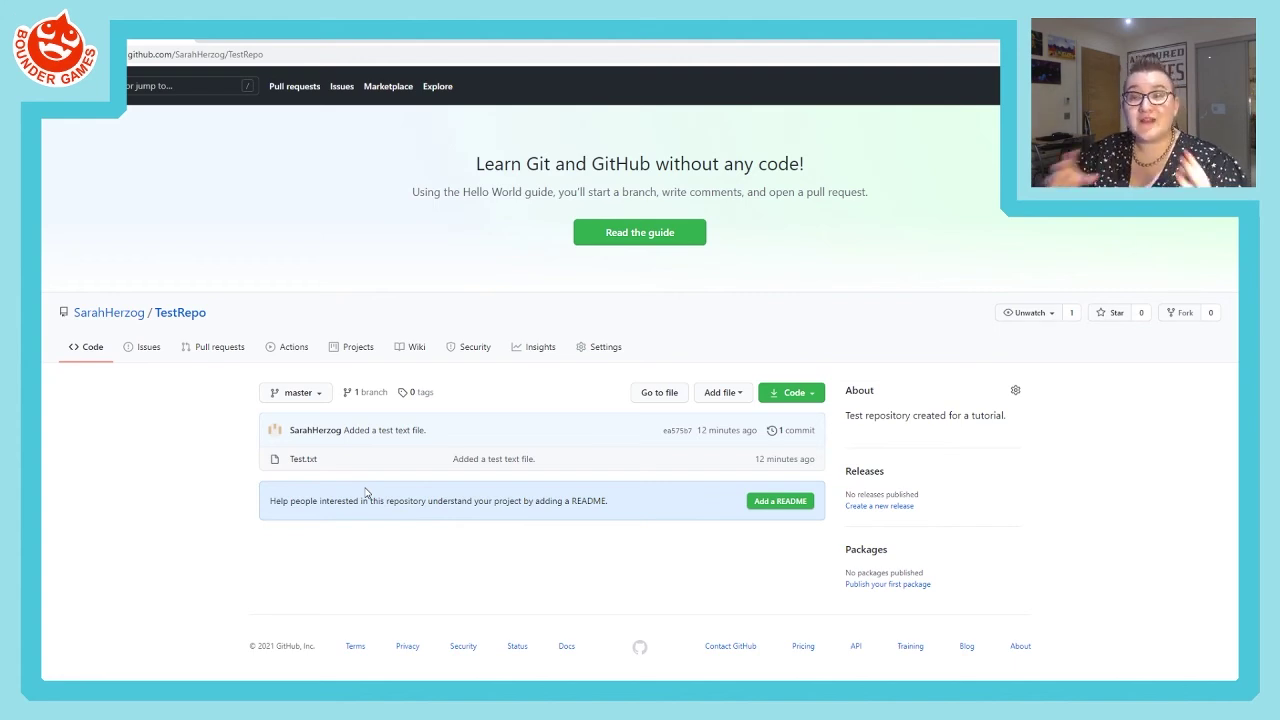
left_click(304, 462)
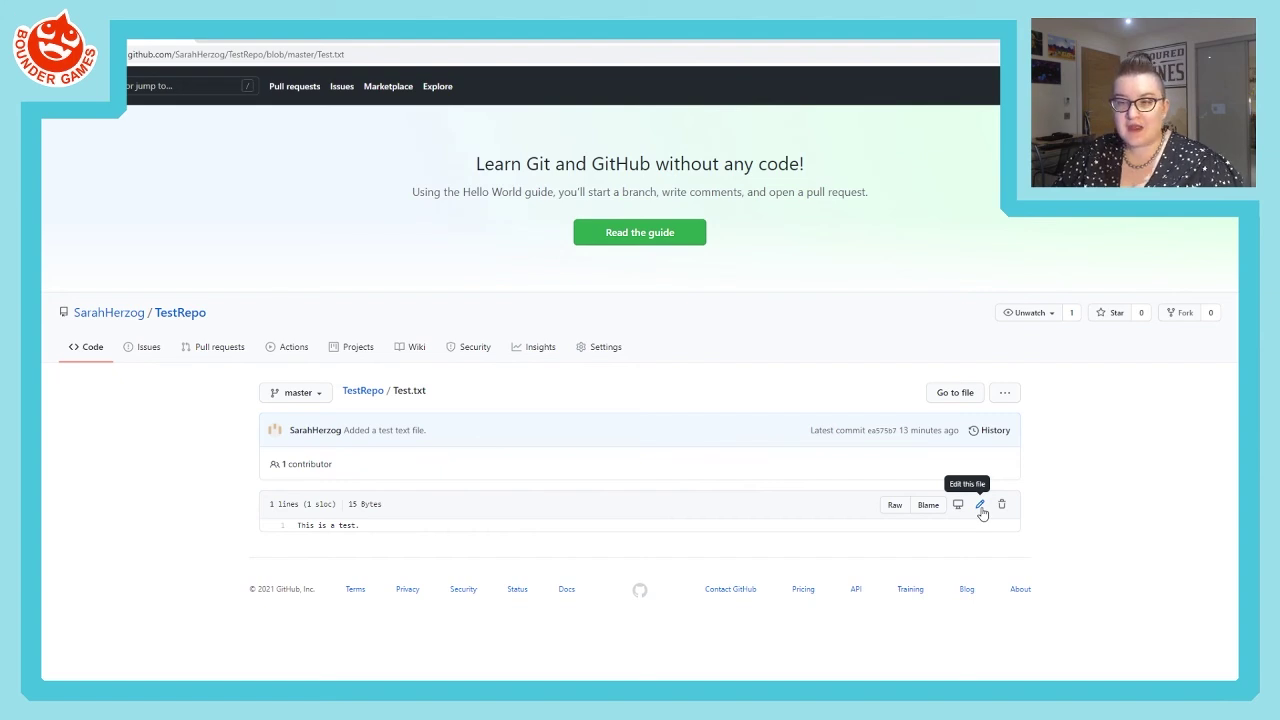
- Edit Test.txt on GitHub, adding a second line 'this is a new line!'
left_click(981, 508)
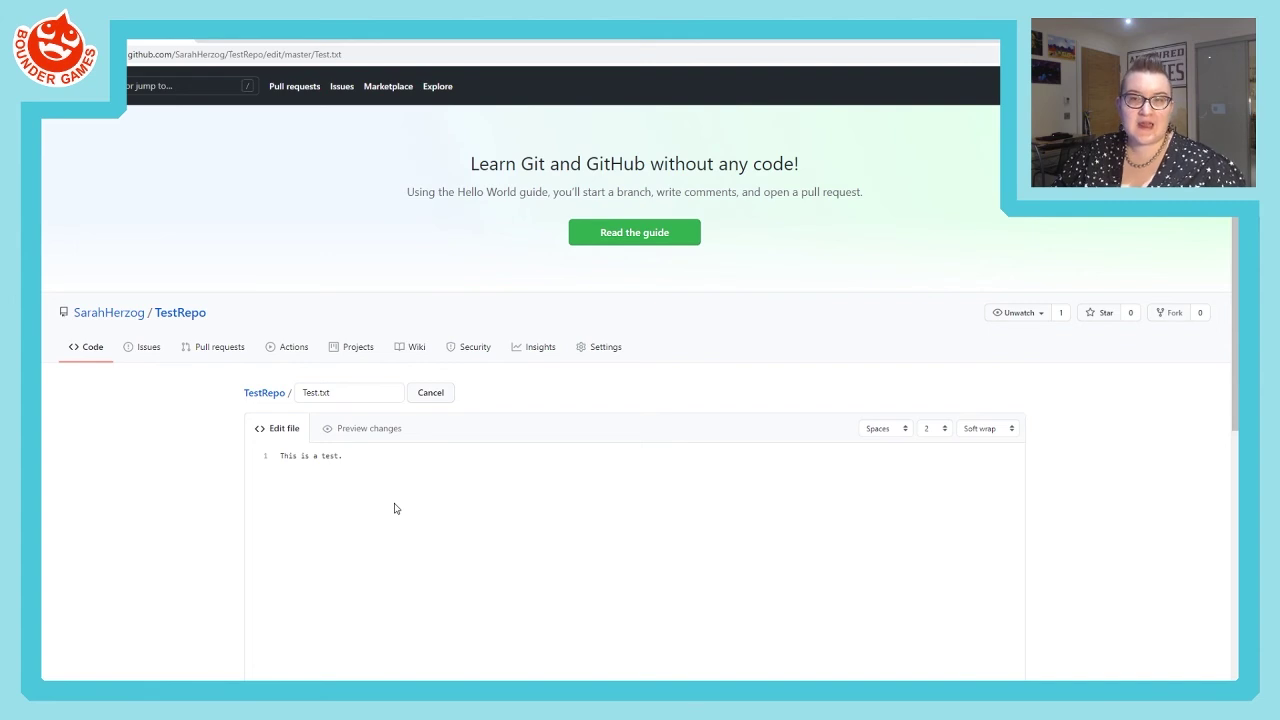
left_click(384, 456)
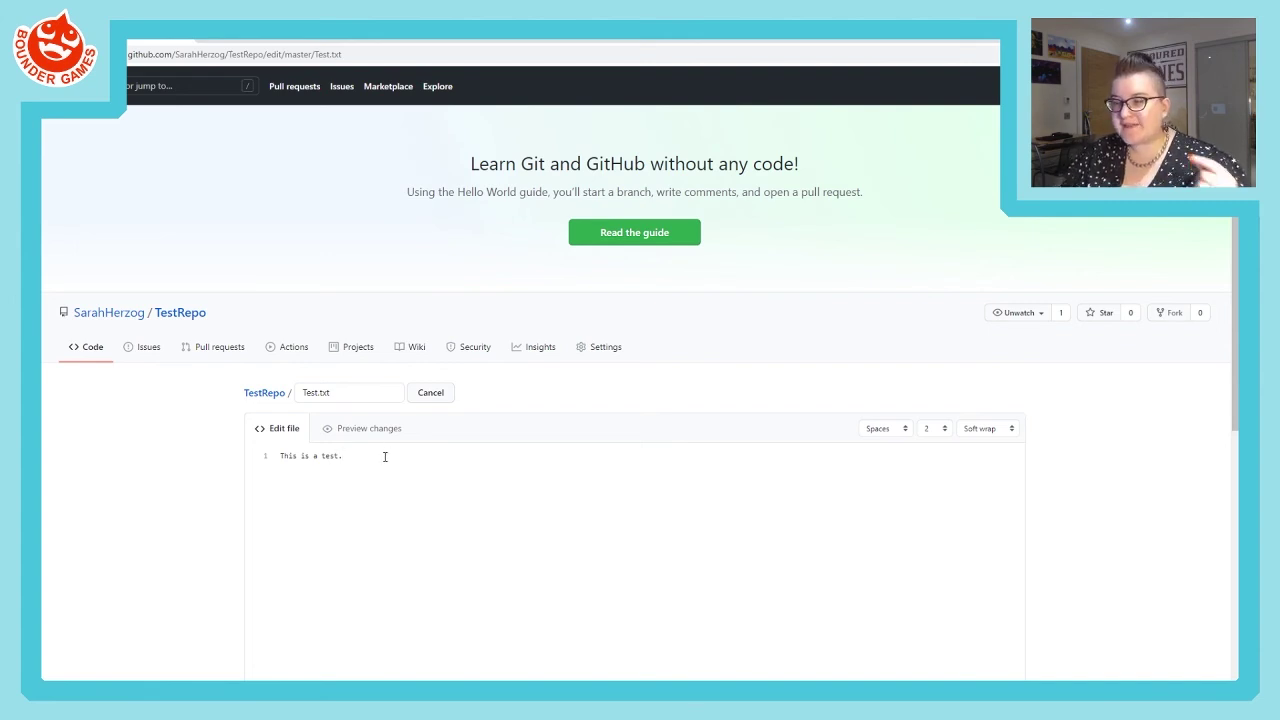
type("this is a new line!")
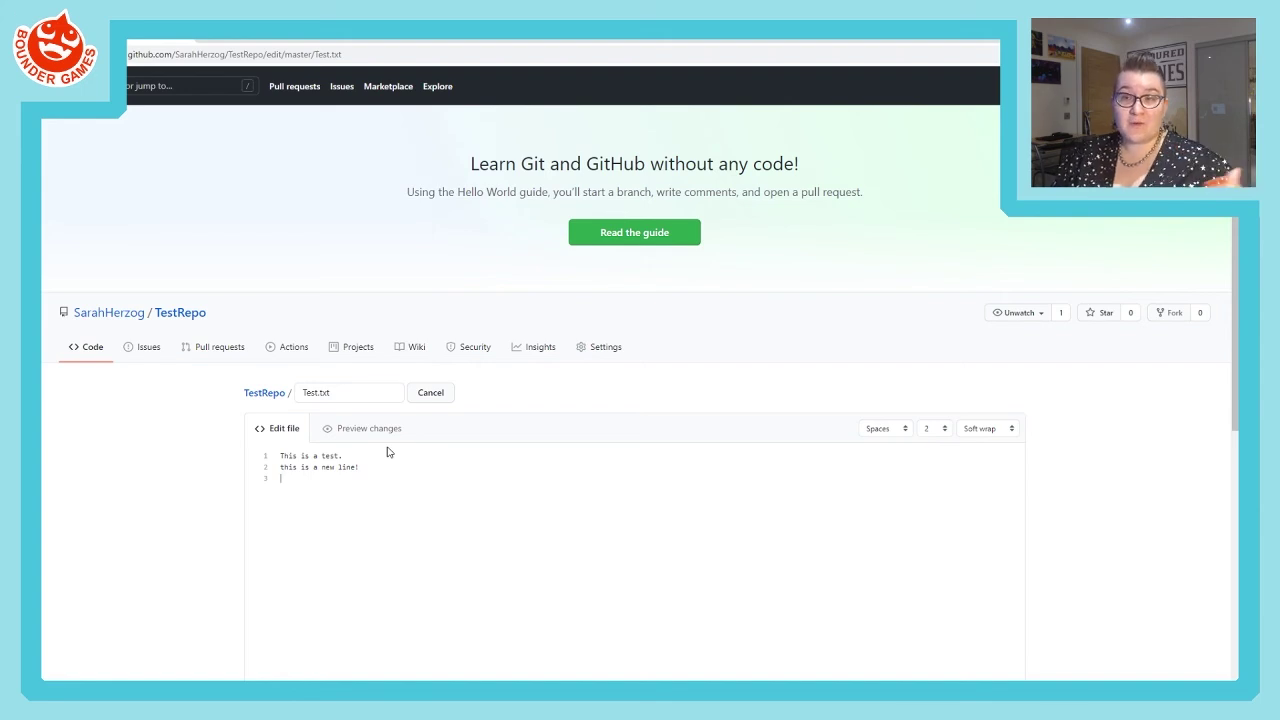
scroll(388, 496, "down", 3)
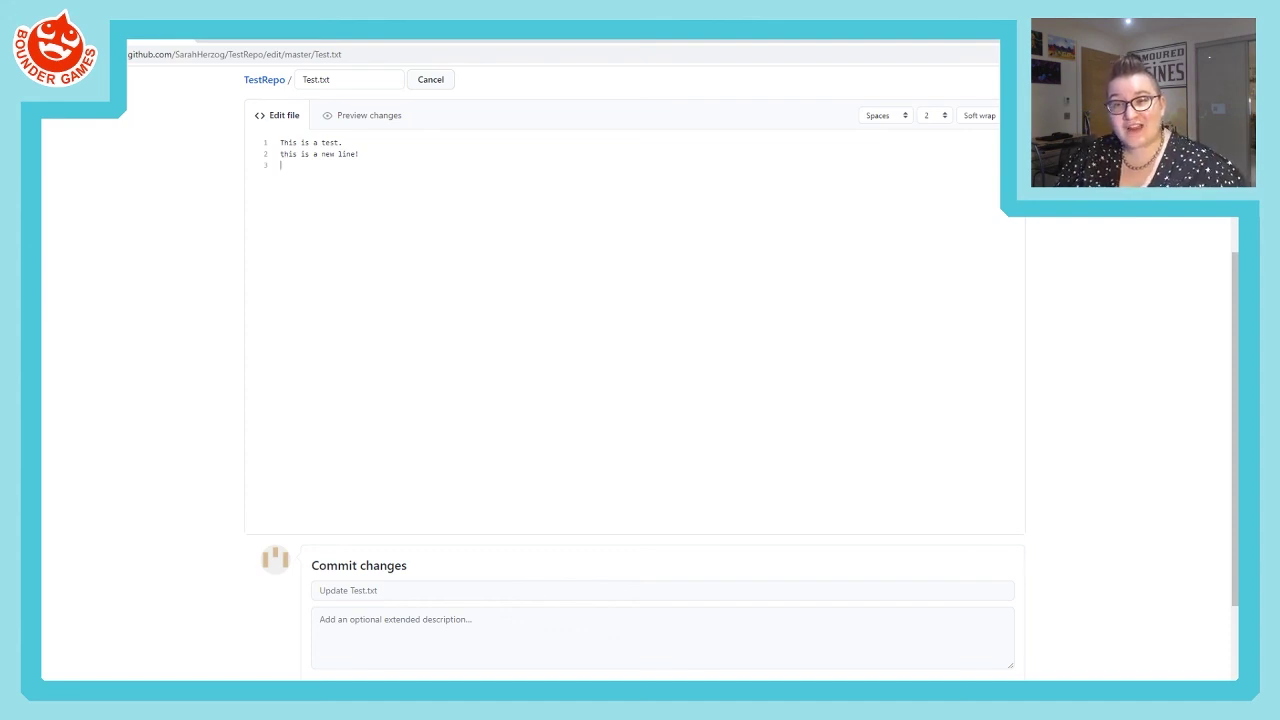
- Enter 'Added a new line to Test.txt for testing purposes.' as the commit summary, leaving the description empty
left_click(377, 588)
type("Added a new l")
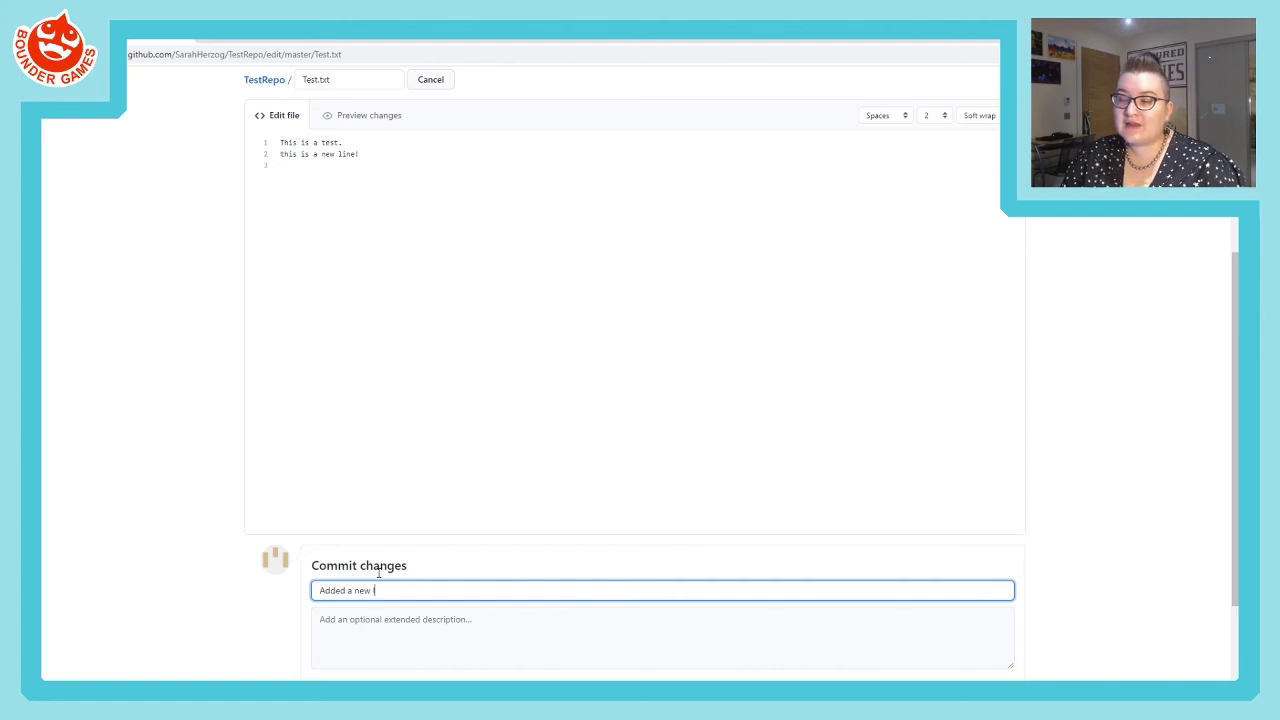
type("ine to Test")
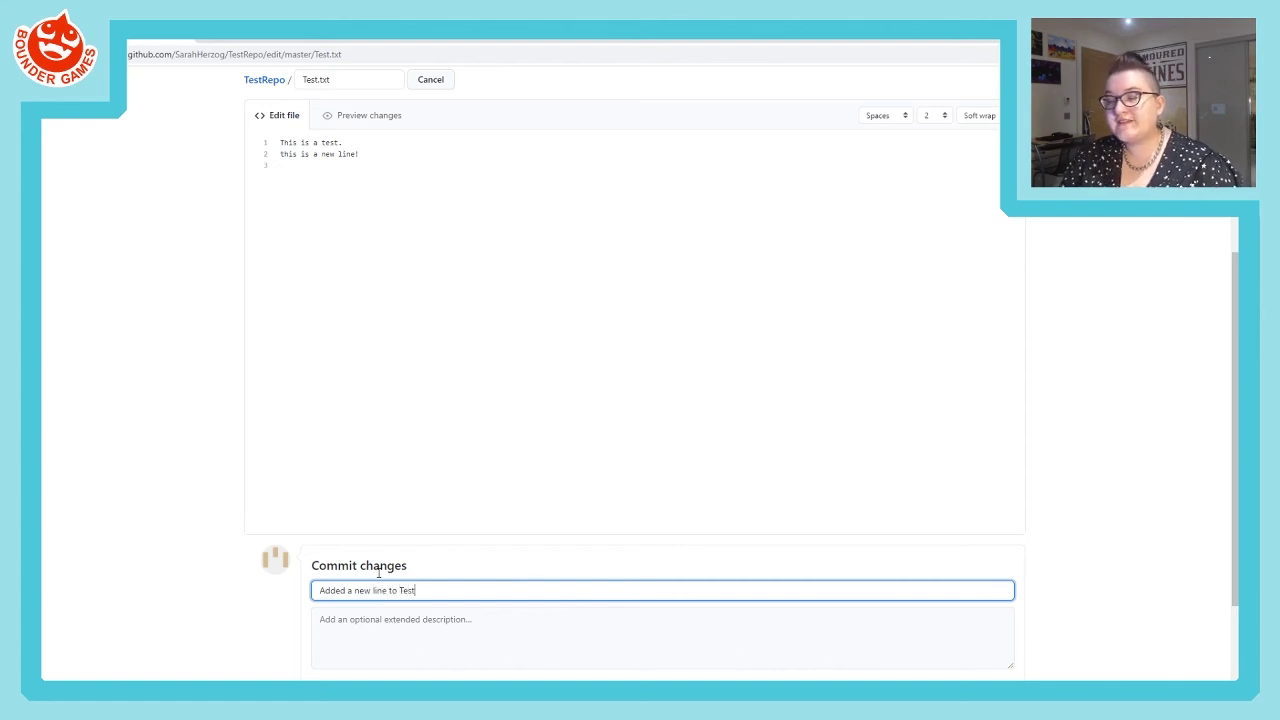
type(".txt for testi")
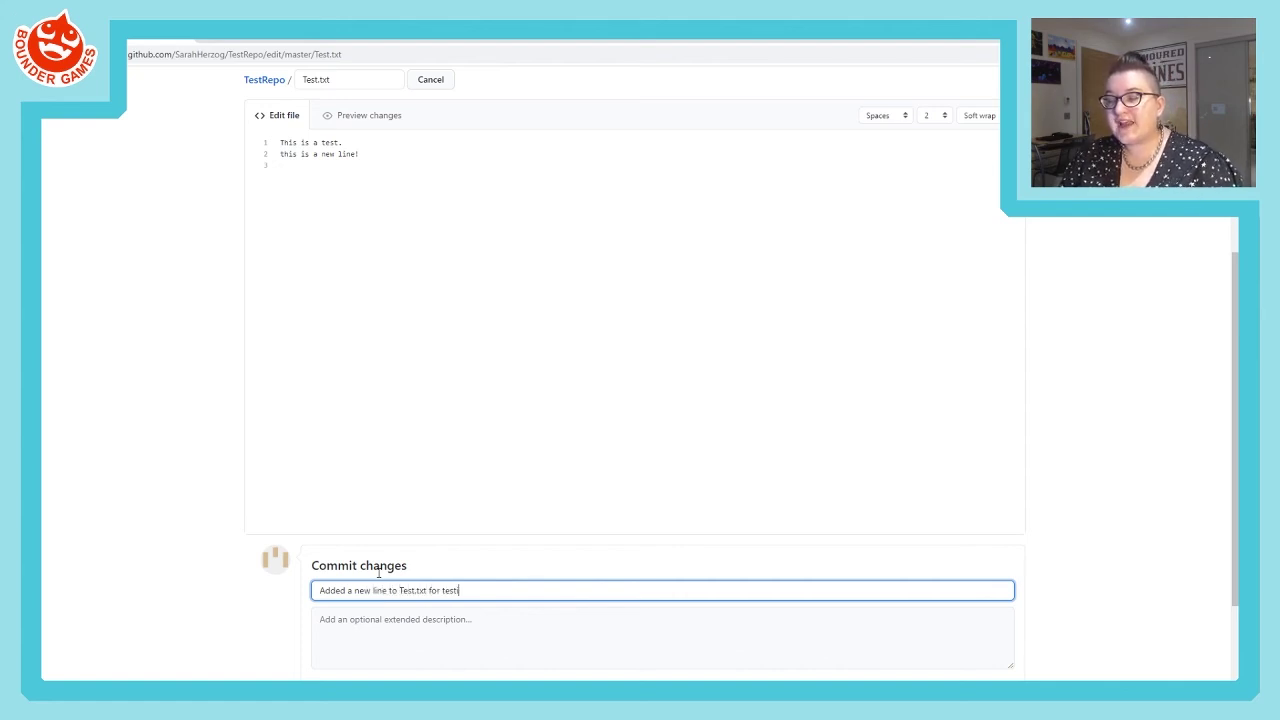
type("ng purposes.")
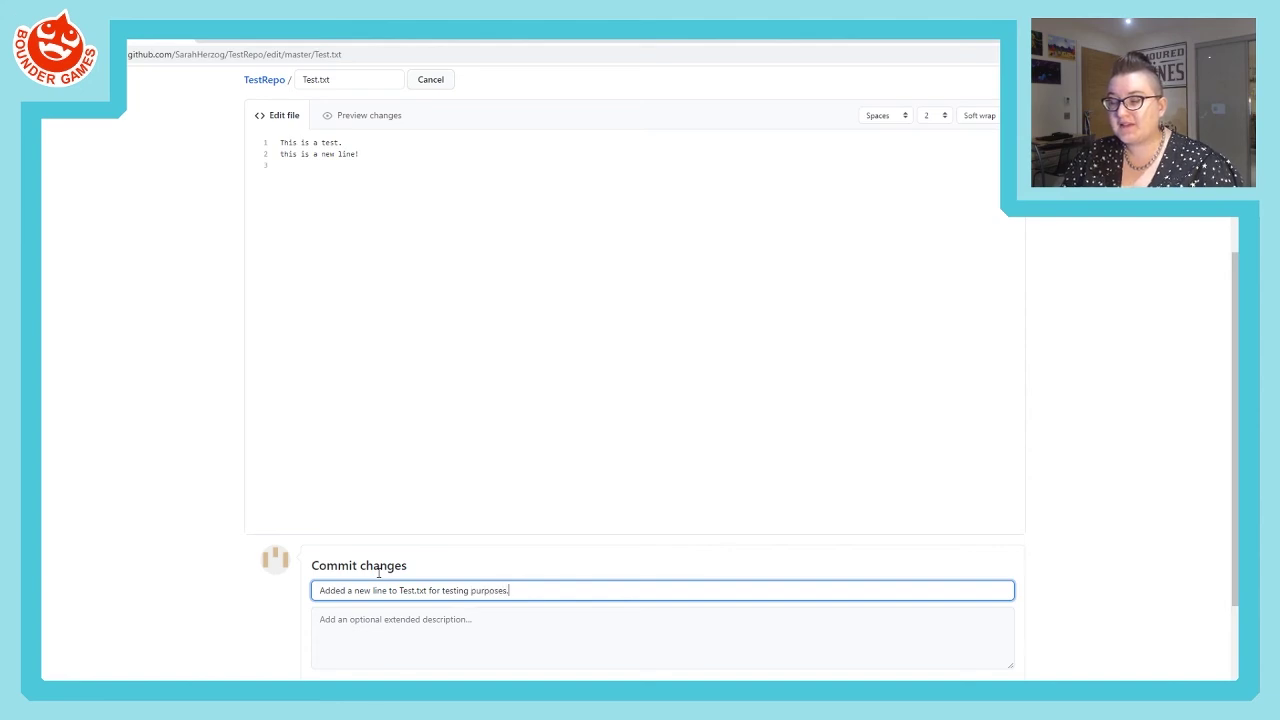
left_click(381, 627)
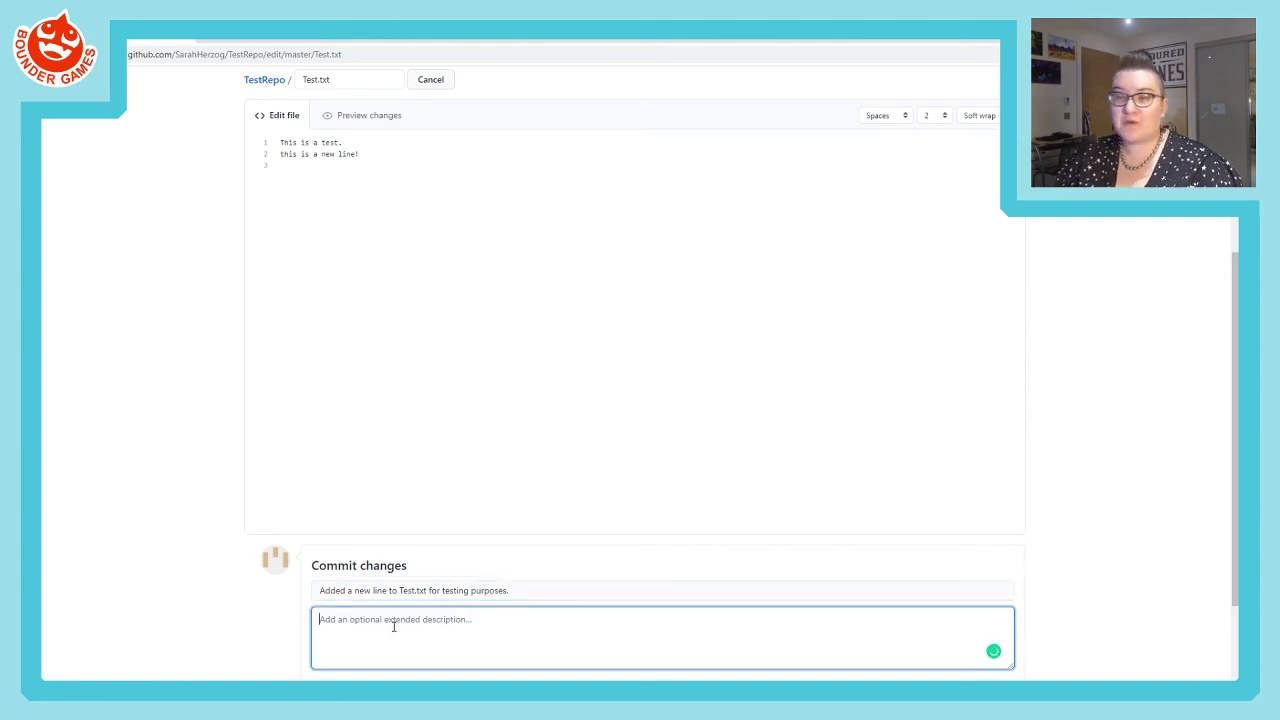
left_click(523, 590)
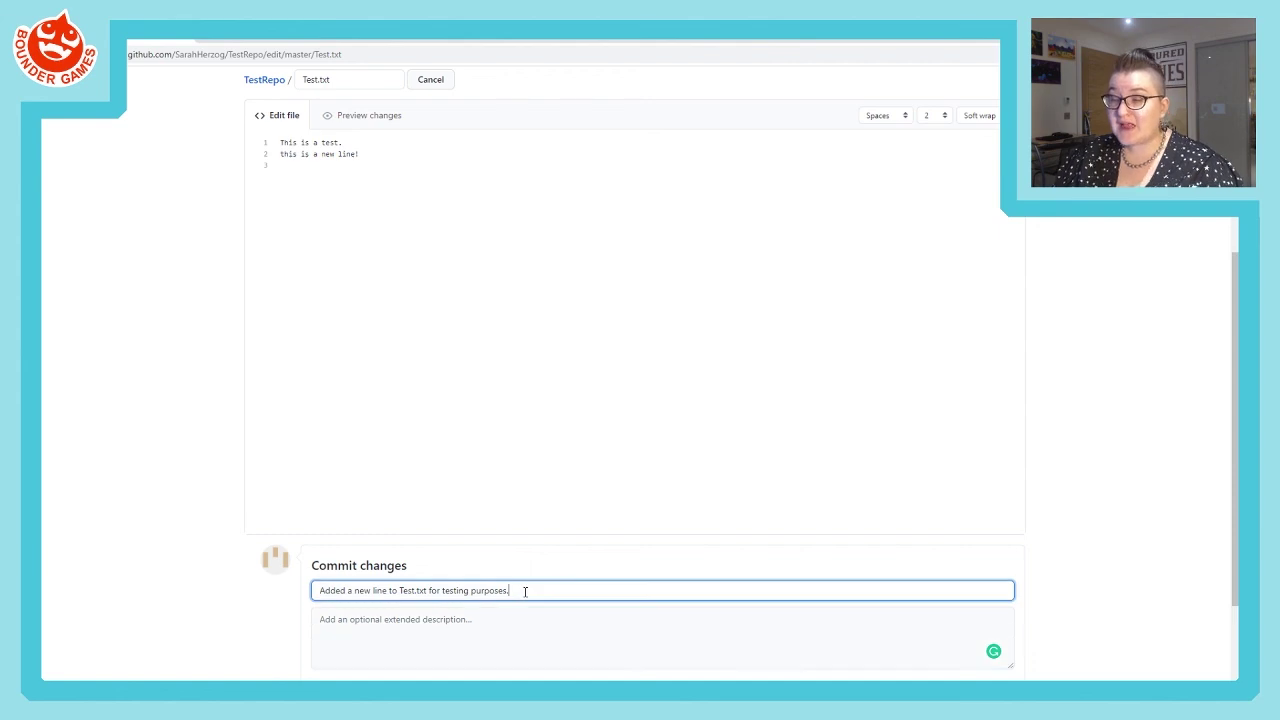
left_click_drag(523, 590, 310, 594)
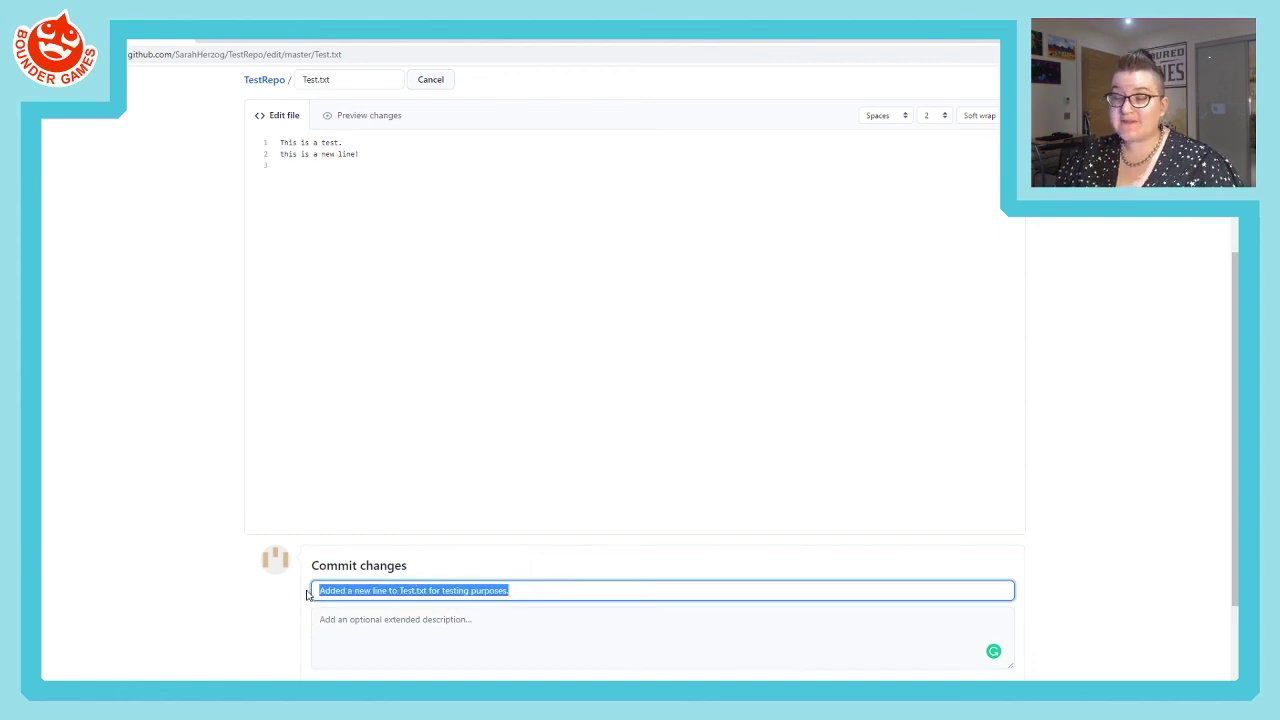
left_click(253, 642)
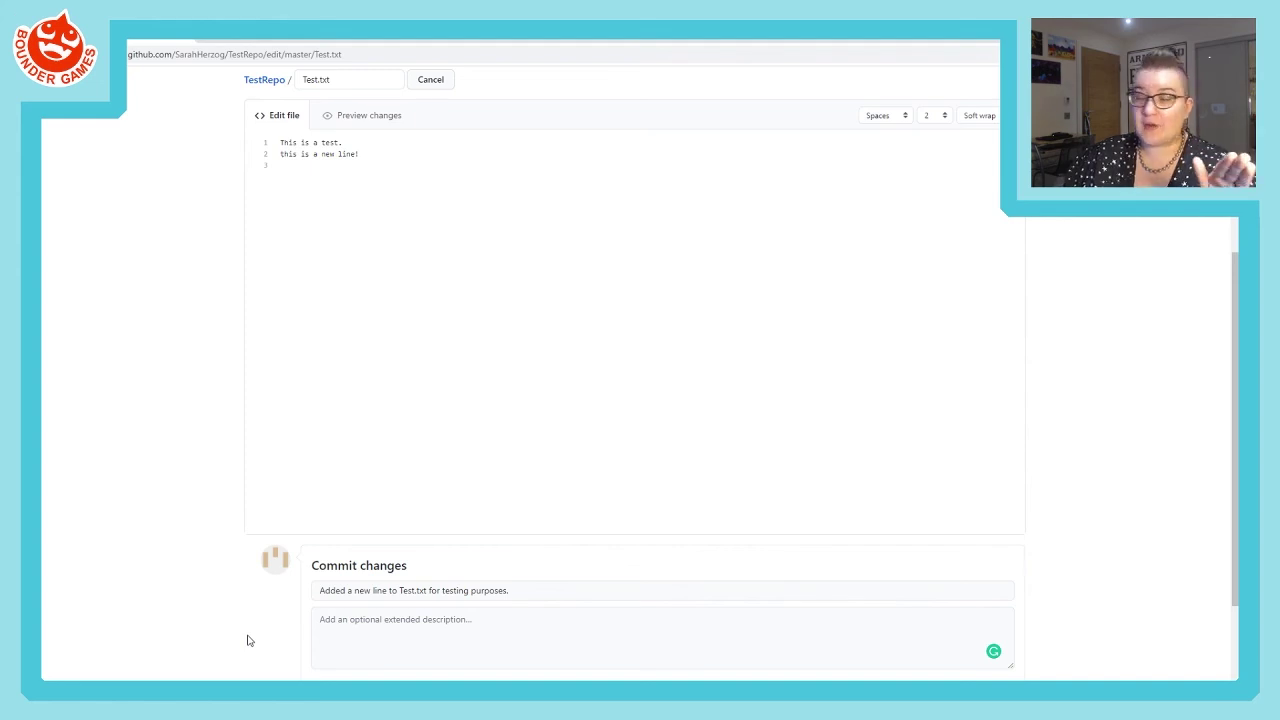
left_click(546, 590)
- Commit the Test.txt edit directly to master, then select both lines of the updated file
scroll(566, 600, "down", 3)
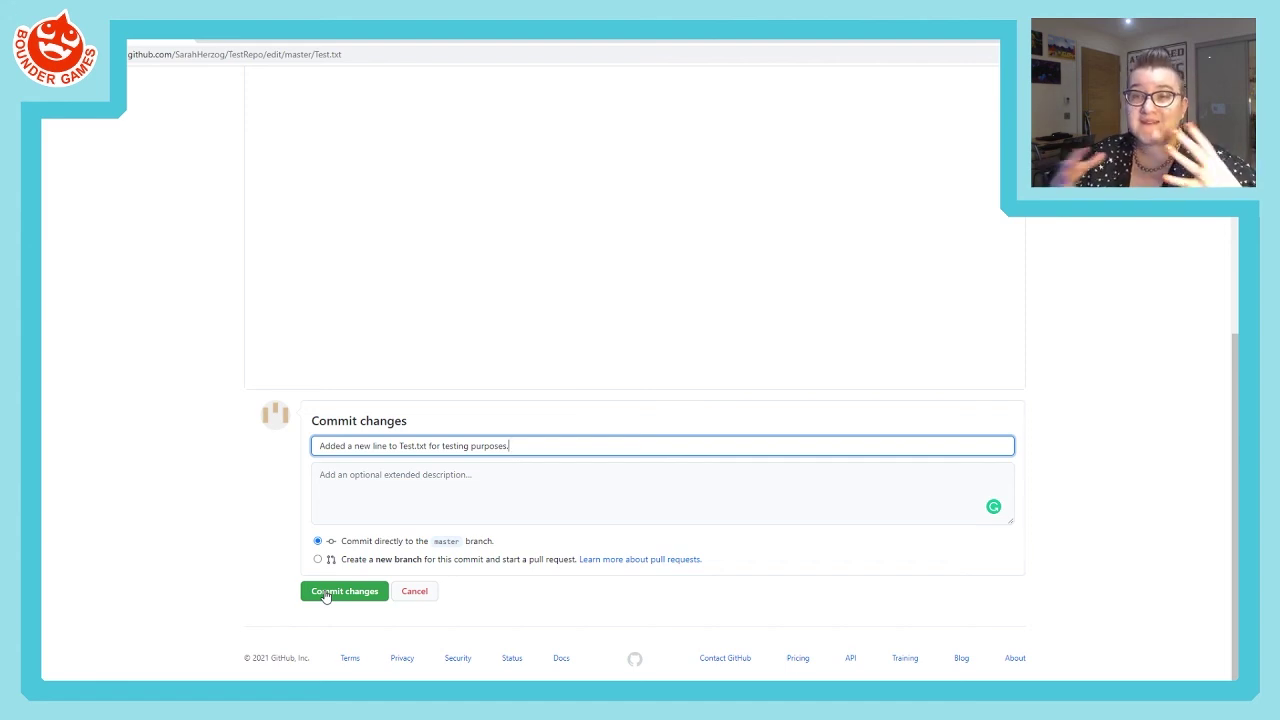
left_click(325, 596)
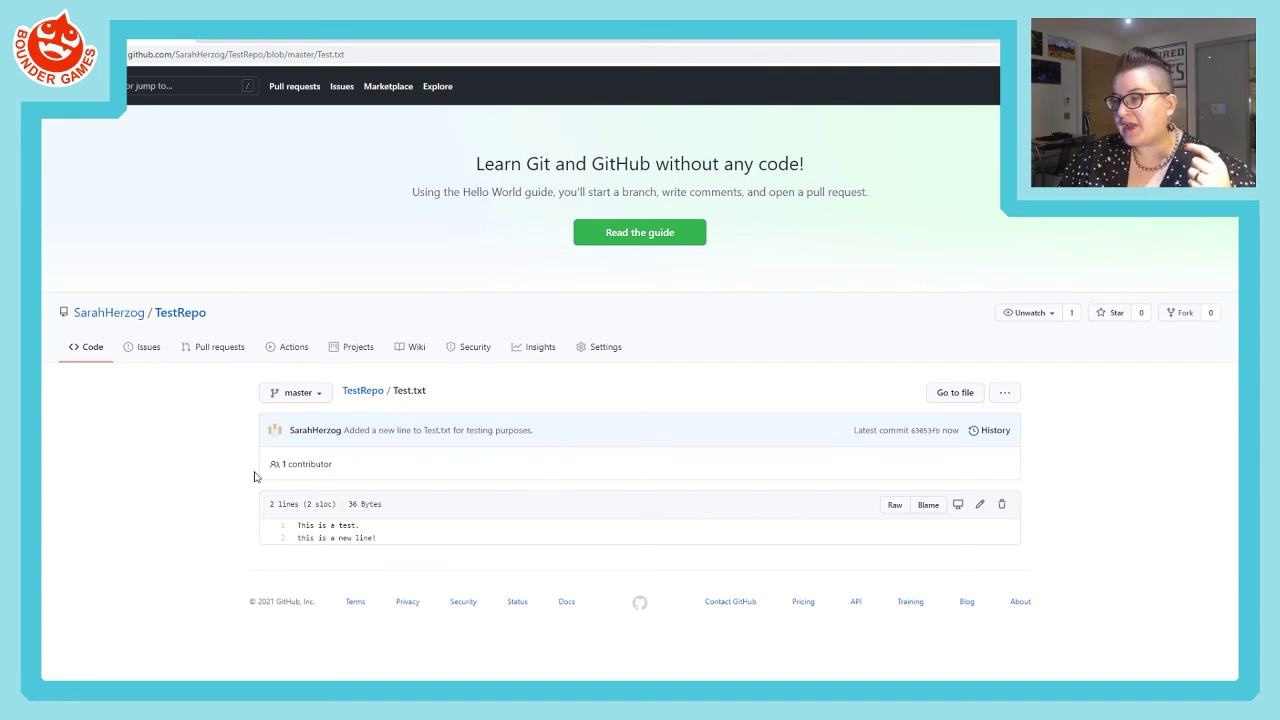
triple_click(390, 538)
left_click(296, 525, "shift")
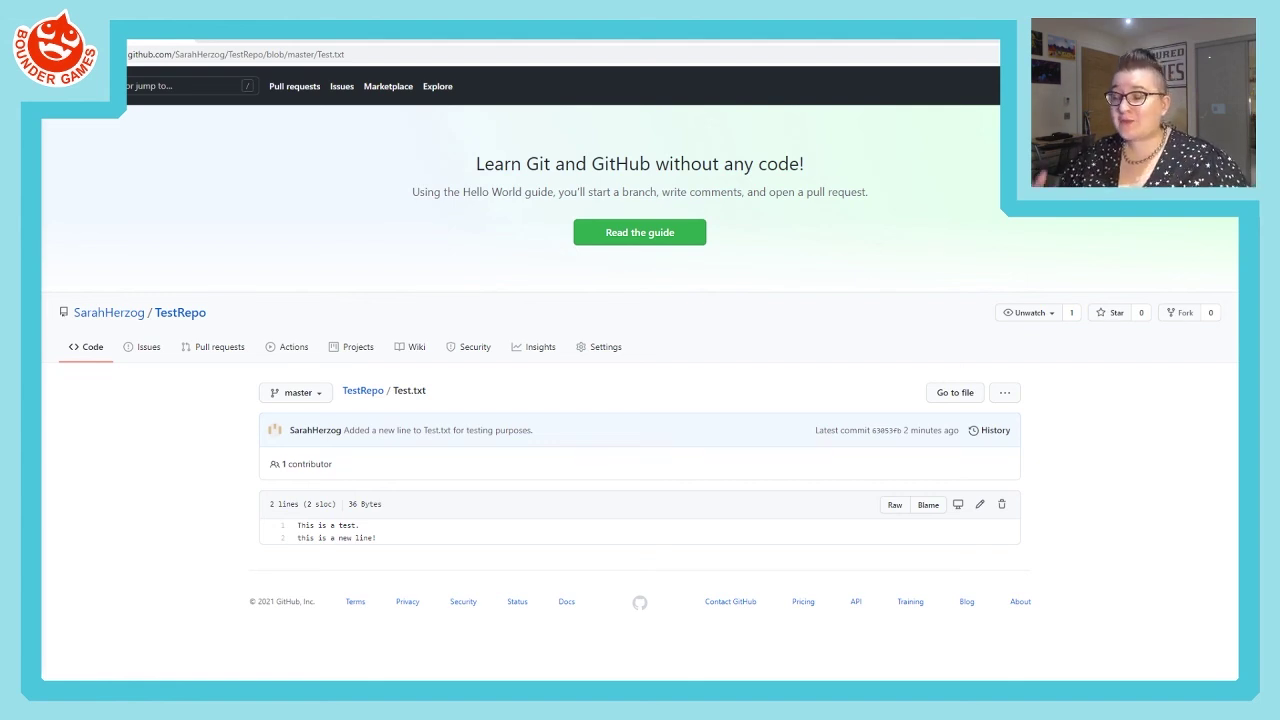
- Review Test.txt's history and the two-commit master list, then fetch origin in GitHub Desktop
left_click(996, 436)
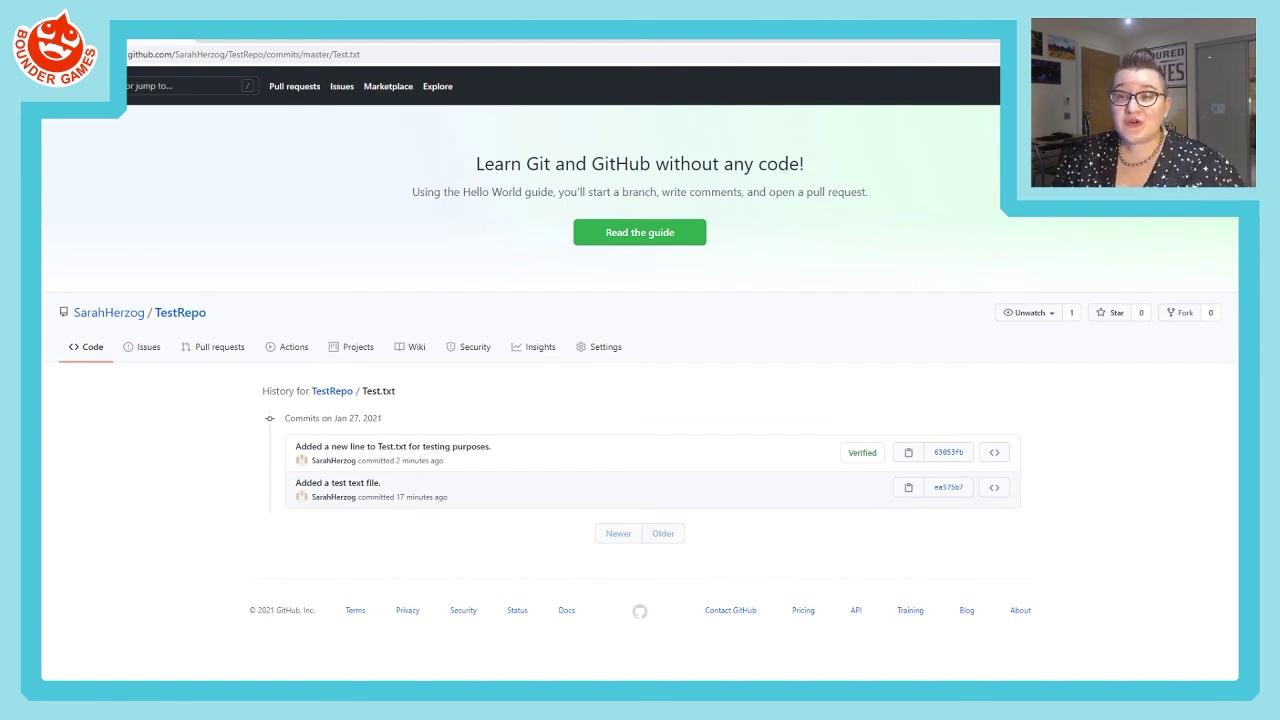
left_click(92, 355)
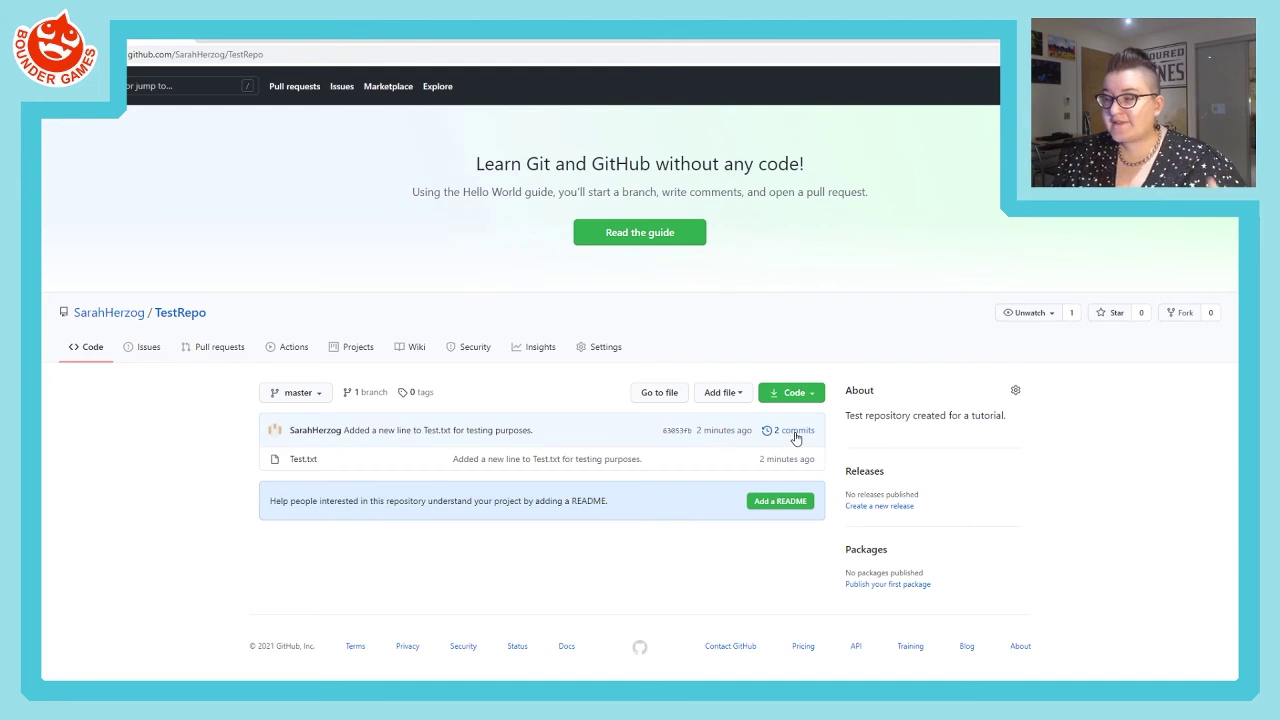
left_click(794, 433)
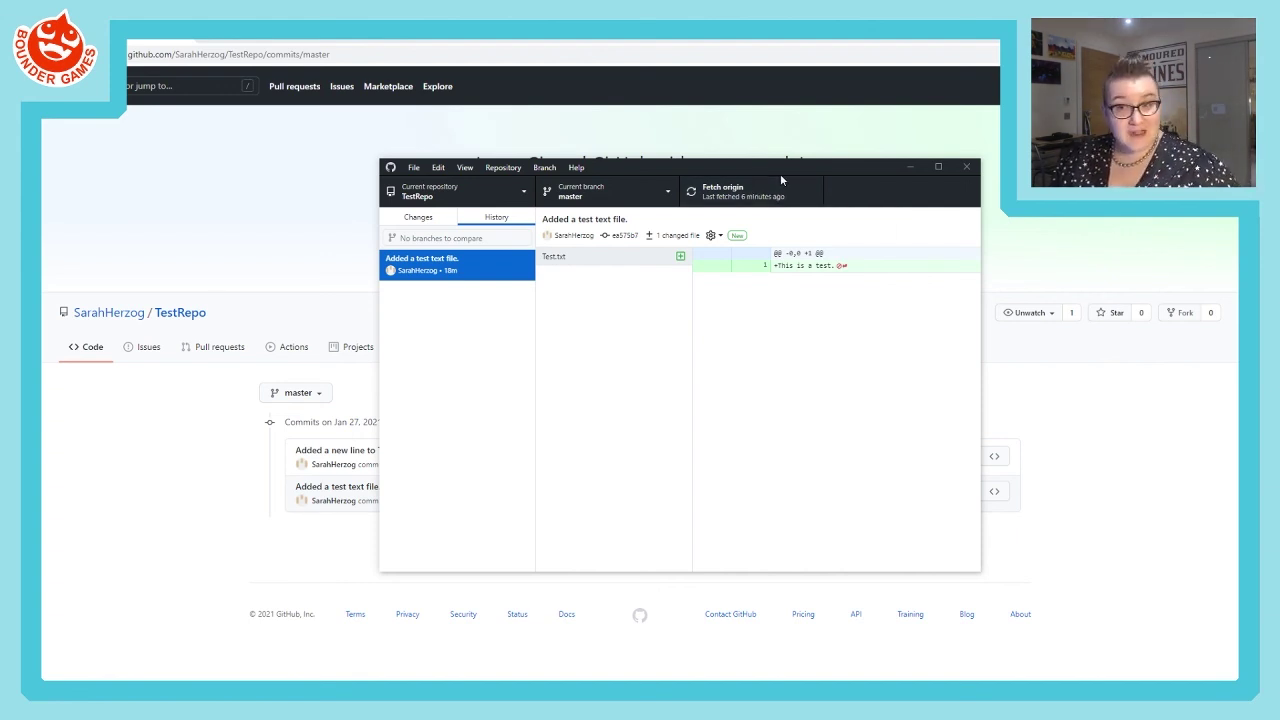
left_click(745, 195)
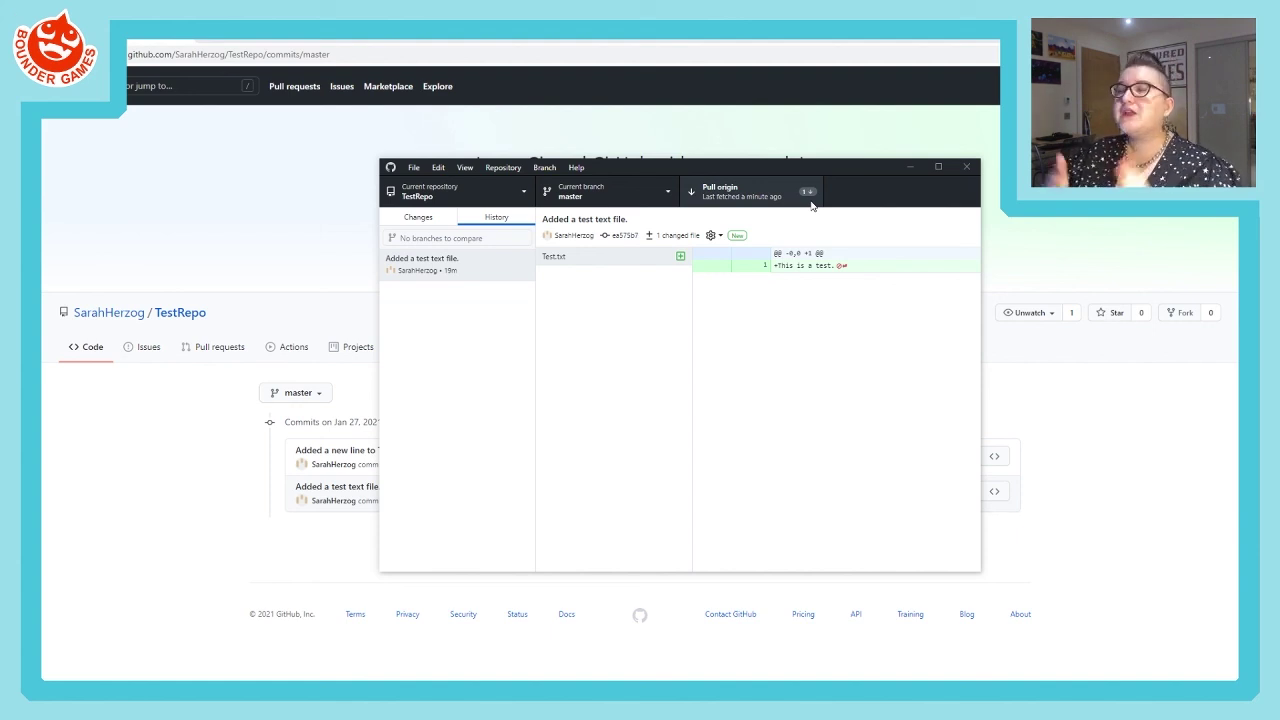
- Pull origin, inspect the new-line commit's Test.txt diff, and show the TestRepo folder in File Explorer
left_click(742, 199)
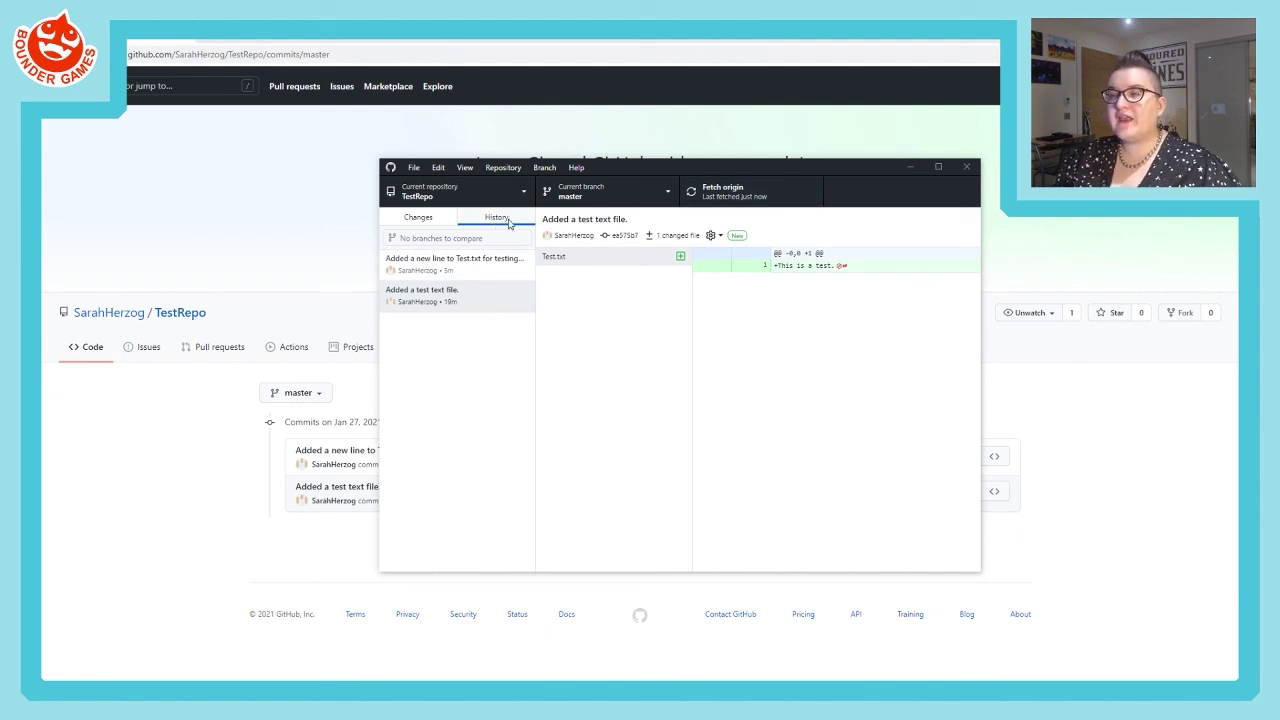
left_click(430, 264)
left_click(430, 300)
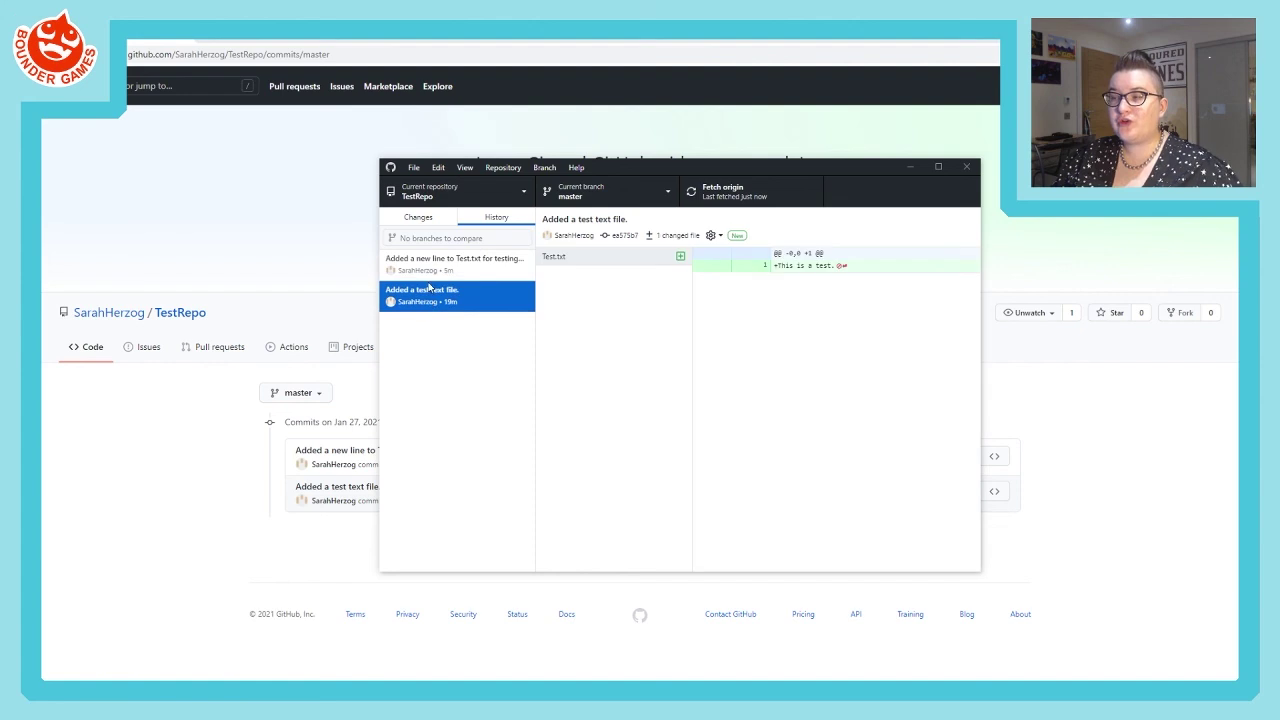
left_click(430, 277)
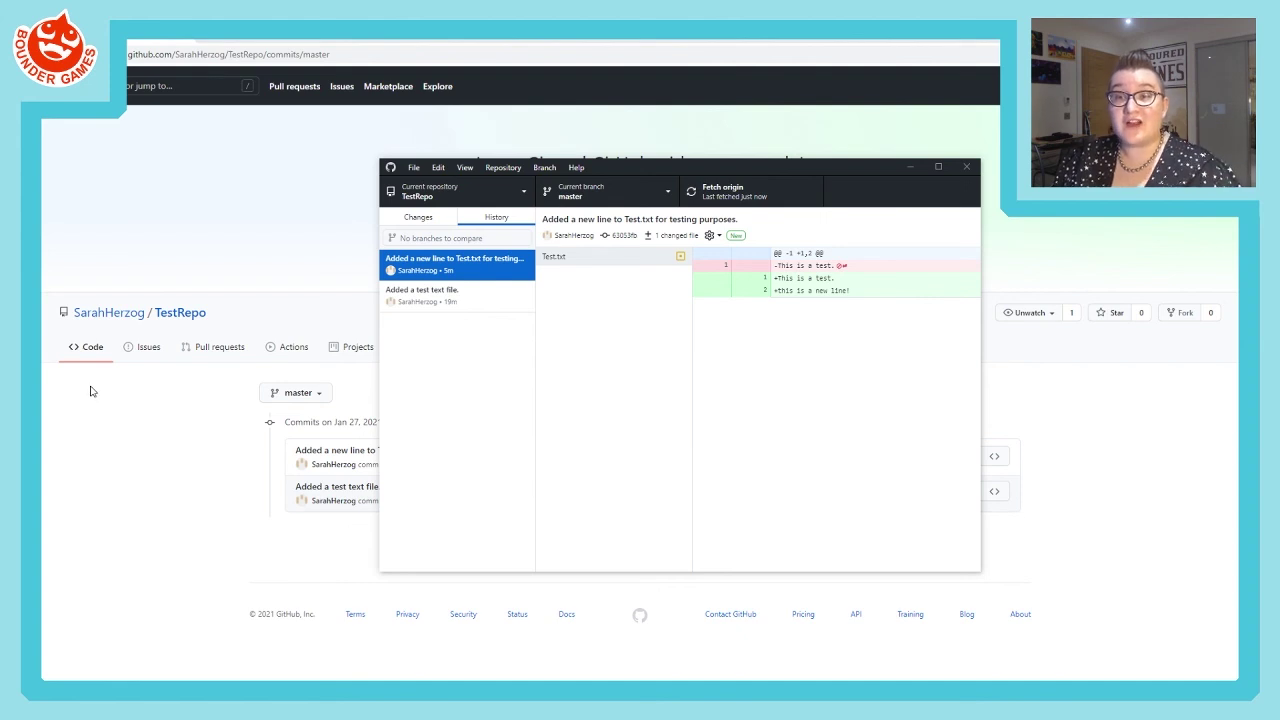
left_click(502, 168)
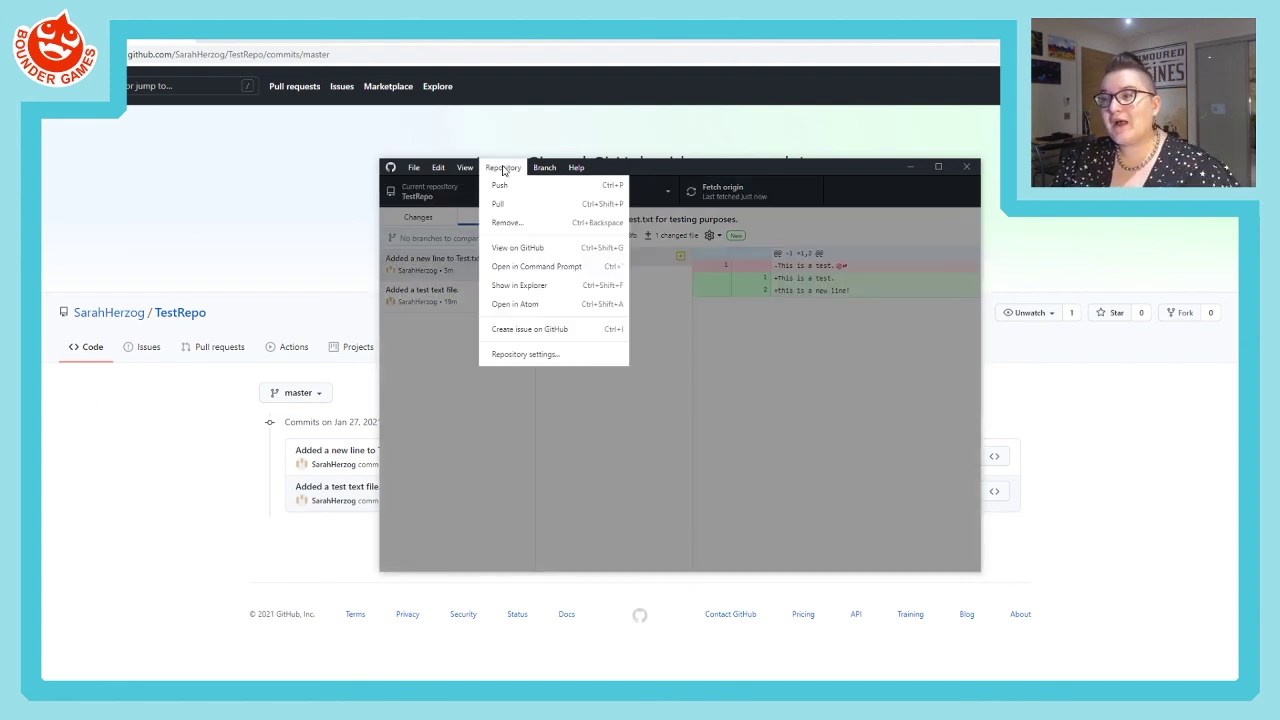
left_click(533, 288)
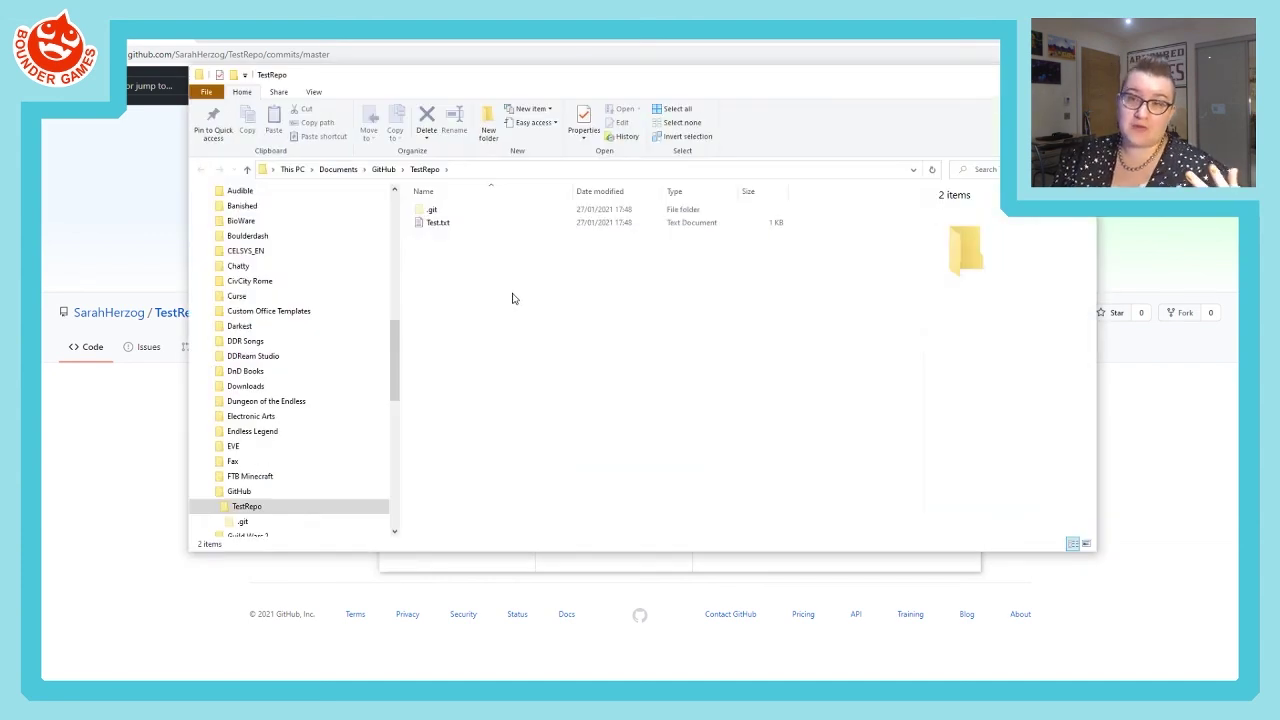
left_click(443, 226)
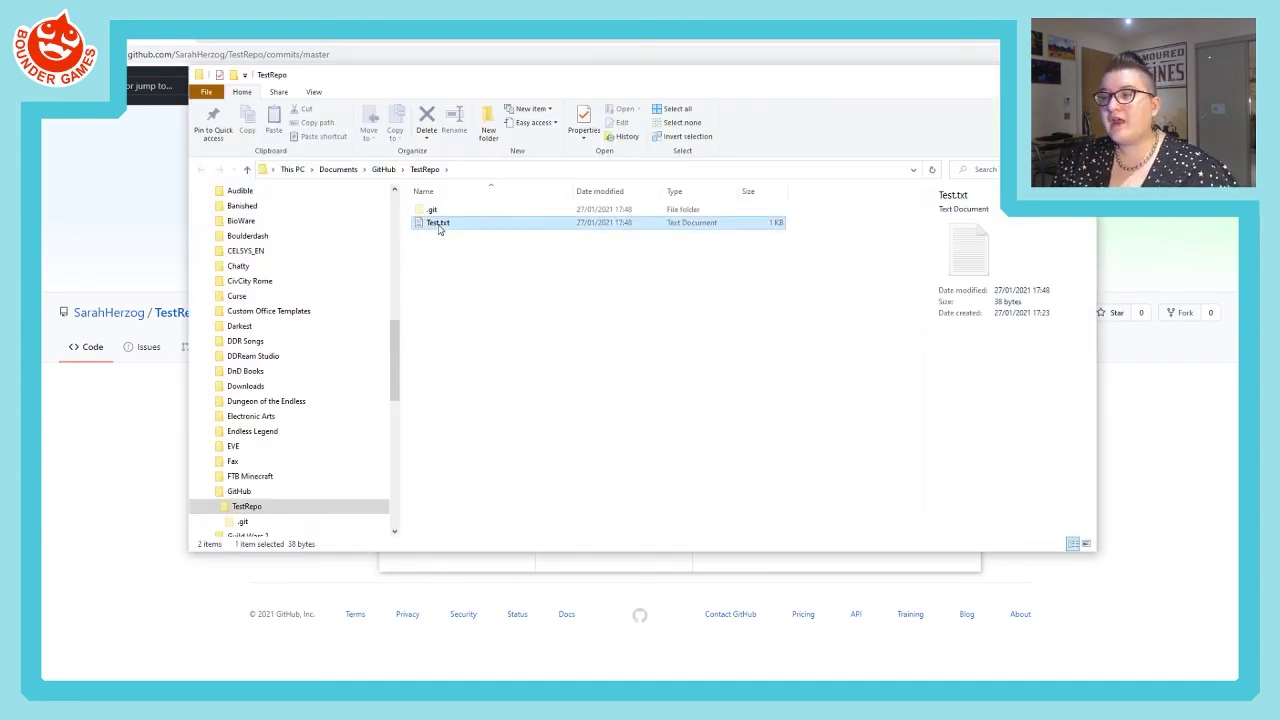
double_click(448, 226)
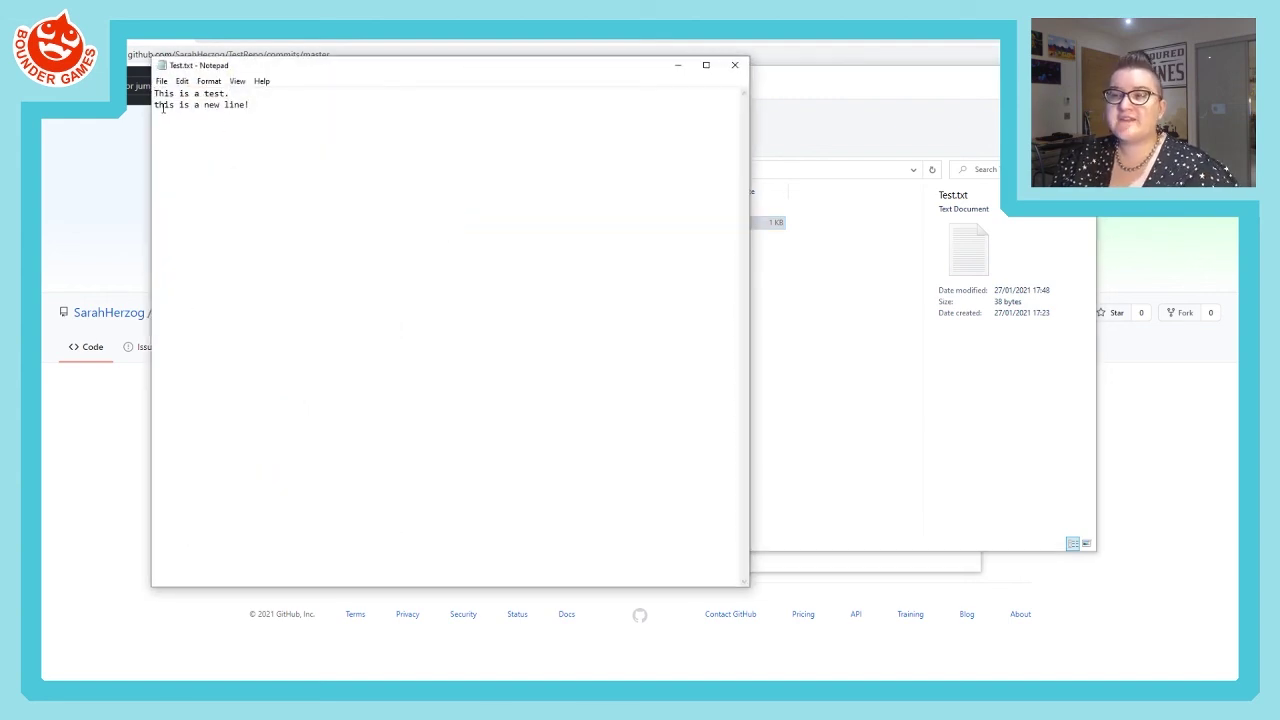
left_click_drag(155, 105, 300, 108)
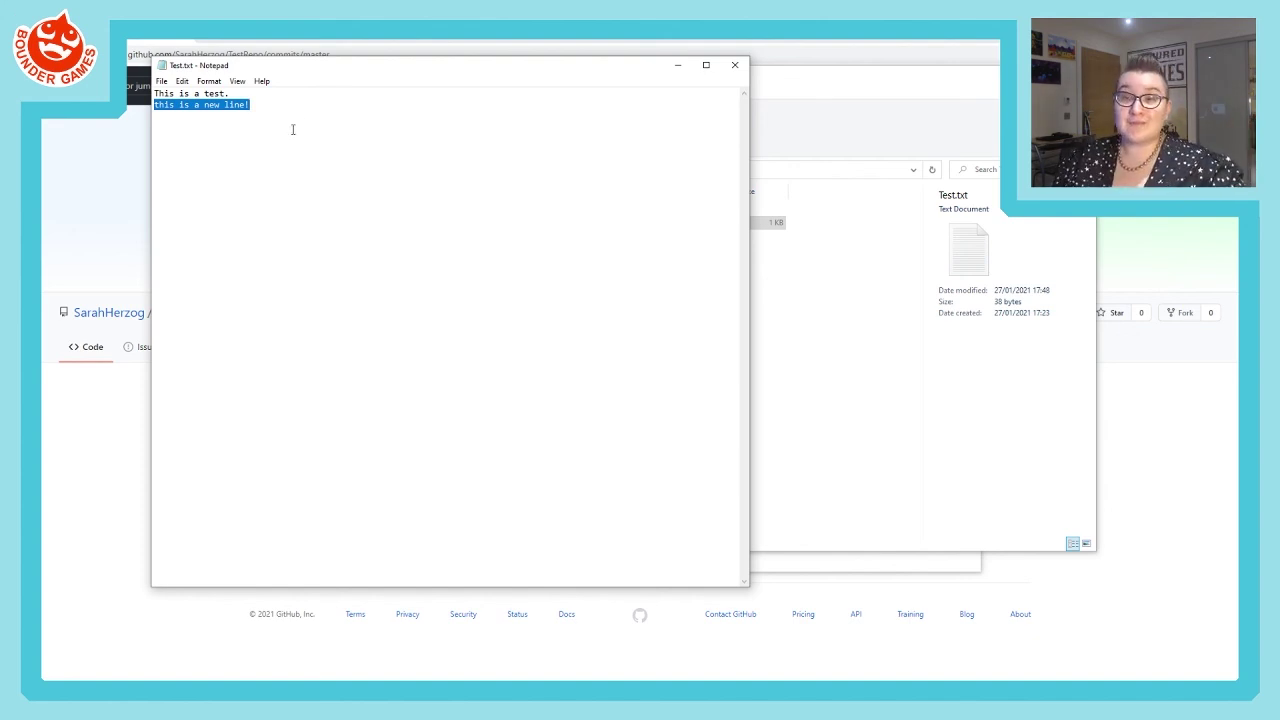
left_click(734, 64)
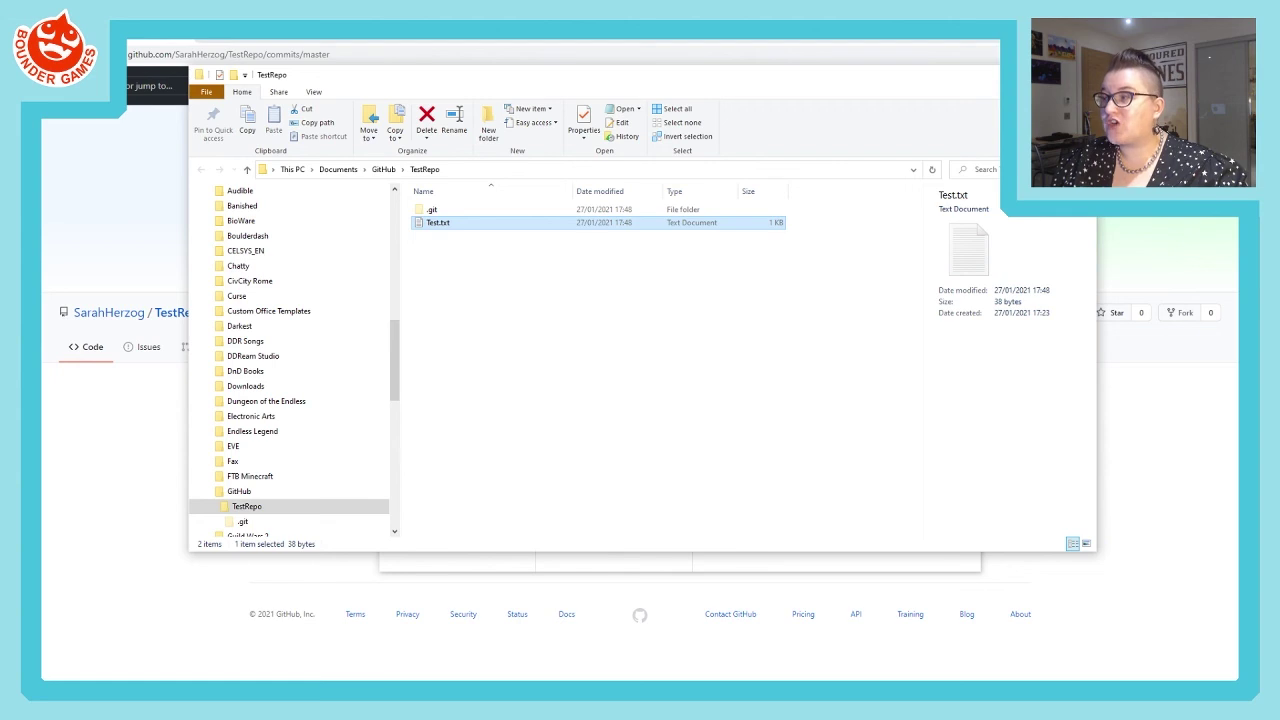
left_click(1082, 74)
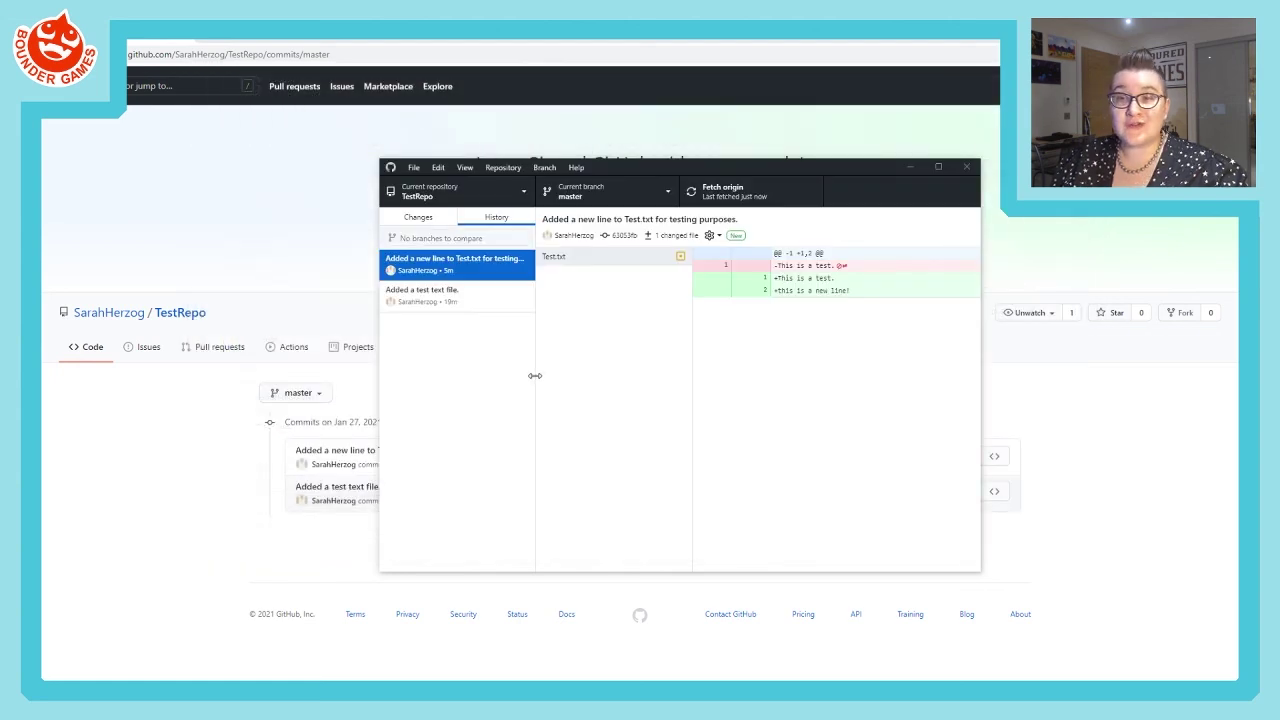